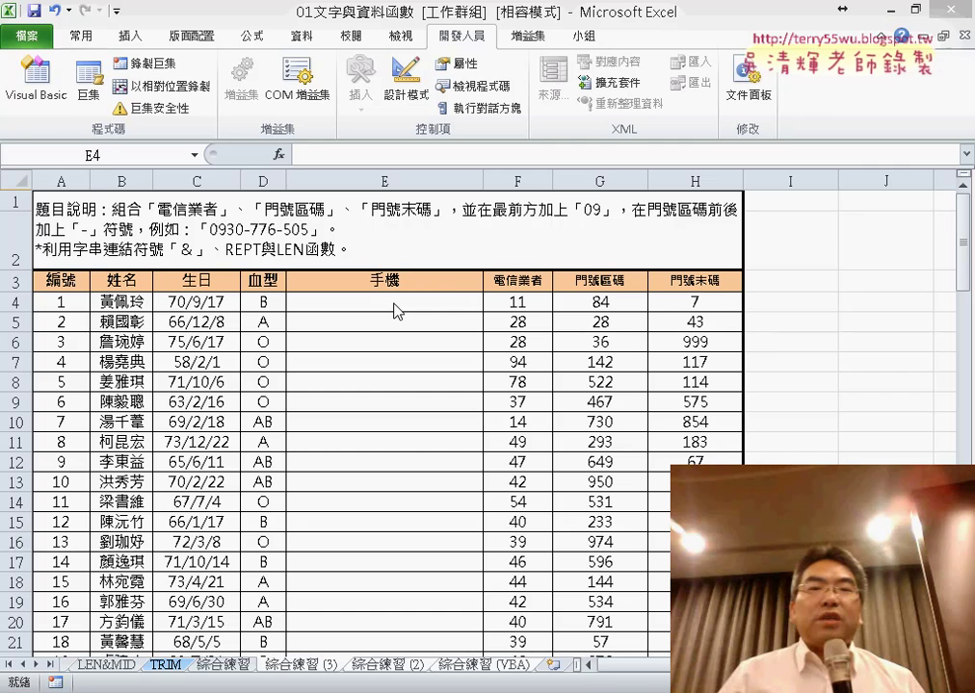
# Select cells G4 and H4, the first 門號區碼 and 門號末碼 values.
pyautogui.moveTo(621, 301)
pyautogui.mouseDown()
pyautogui.moveTo(699, 332)
pyautogui.moveTo(708, 423)
pyautogui.moveTo(698, 404)
pyautogui.mouseUp()
pyautogui.click(608, 302)
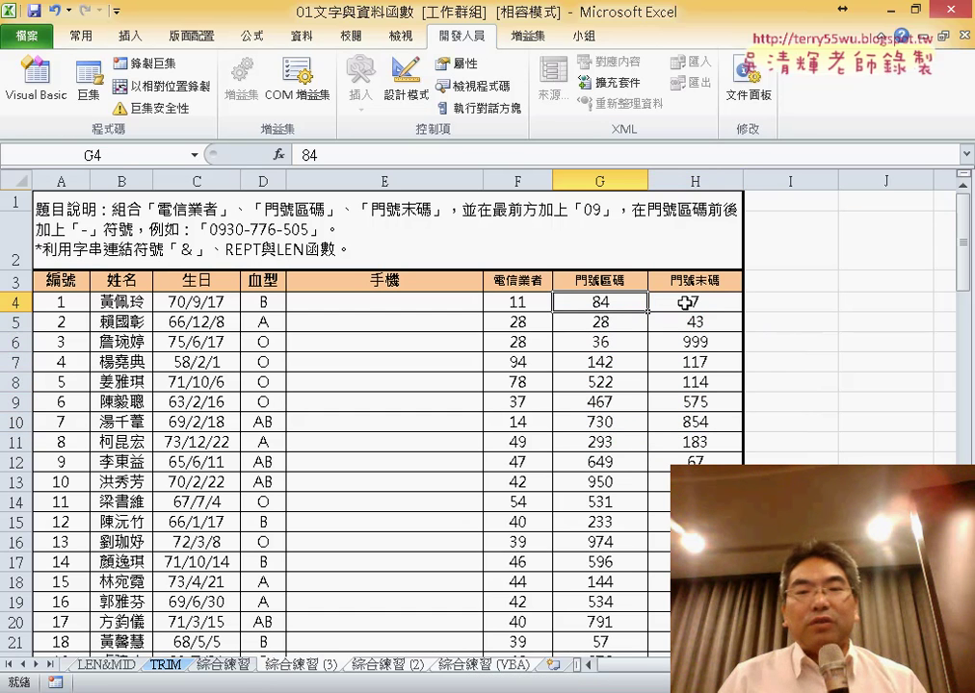
pyautogui.keyDown('shift'); pyautogui.click(700, 302); pyautogui.keyUp('shift')
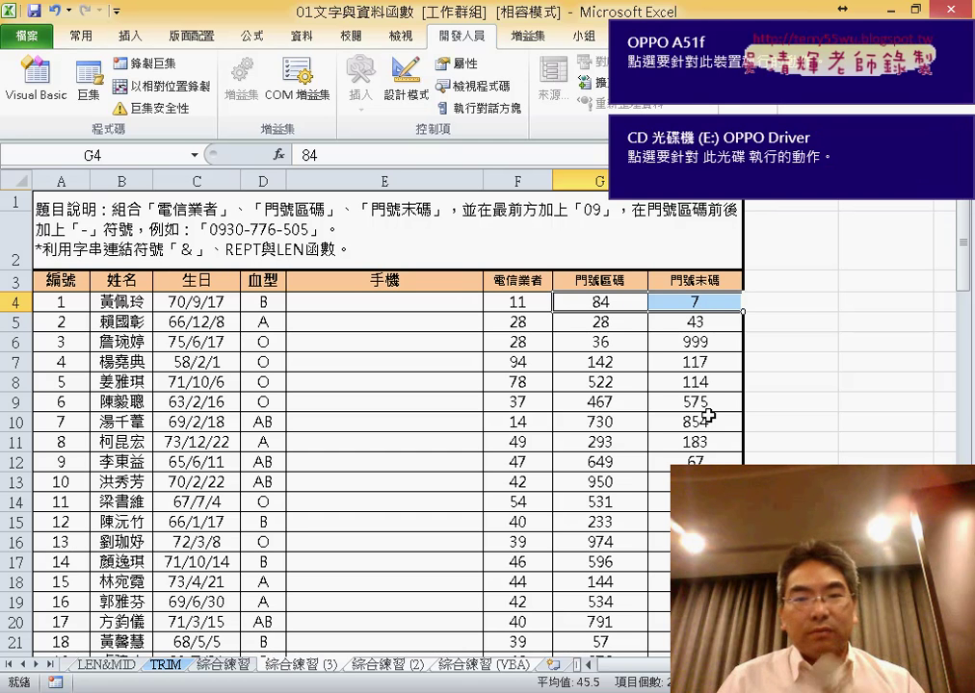
pyautogui.click(622, 302)
pyautogui.moveTo(608, 300); pyautogui.dragTo(678, 307)
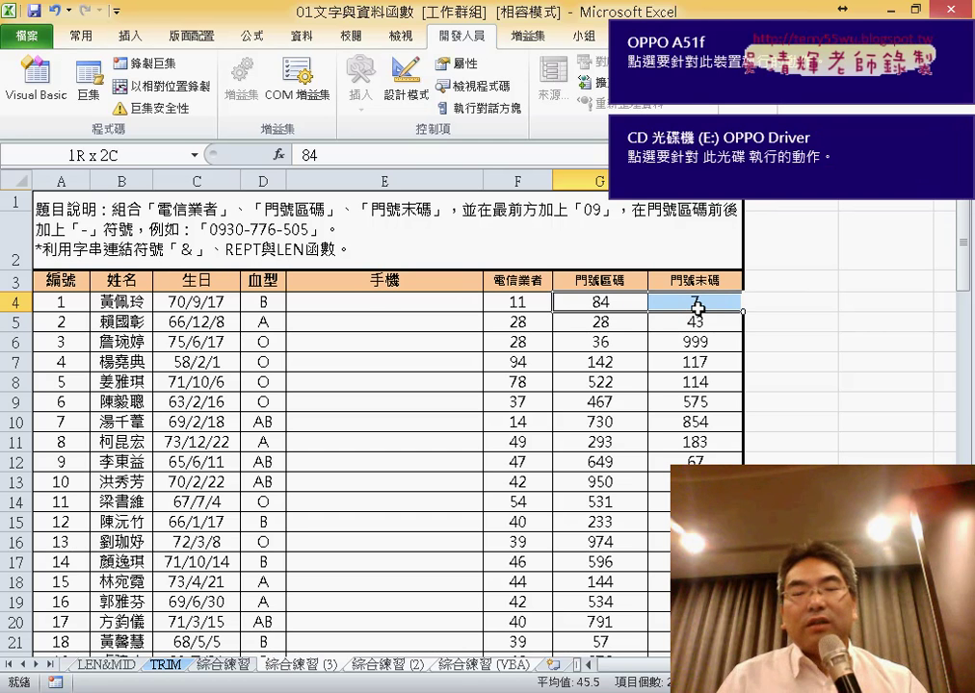
pyautogui.moveTo(616, 302); pyautogui.dragTo(690, 307)
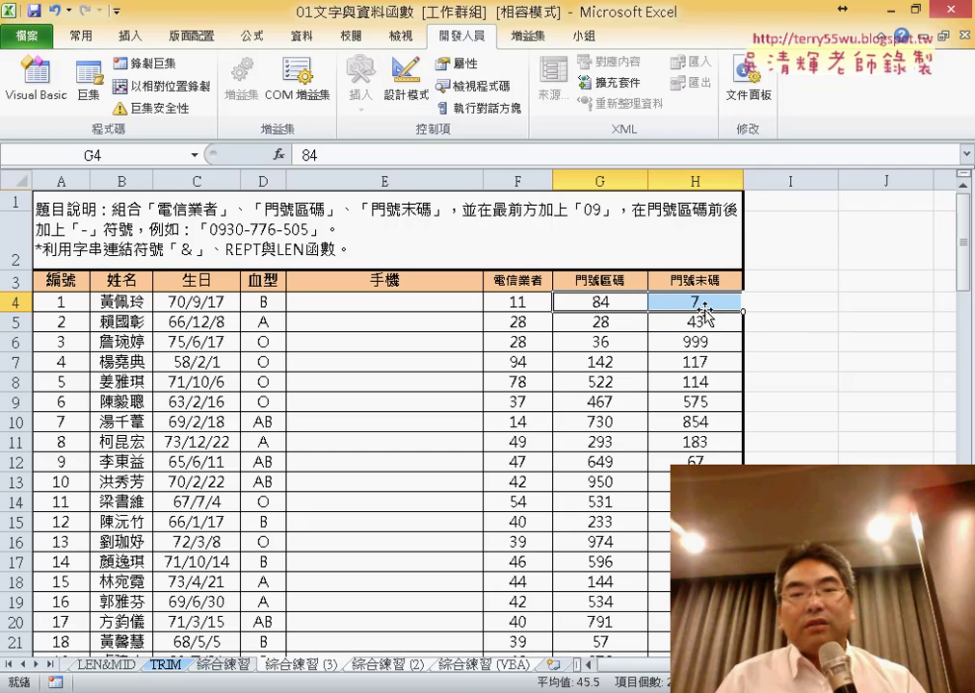
pyautogui.moveTo(597, 301); pyautogui.dragTo(677, 301)
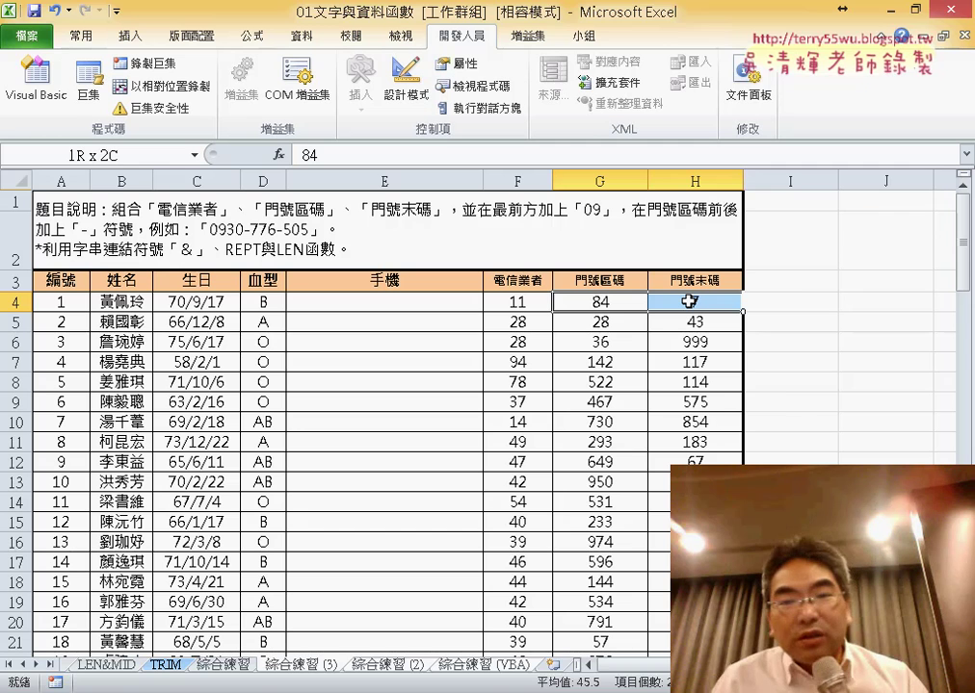
pyautogui.moveTo(688, 301); pyautogui.dragTo(689, 302)
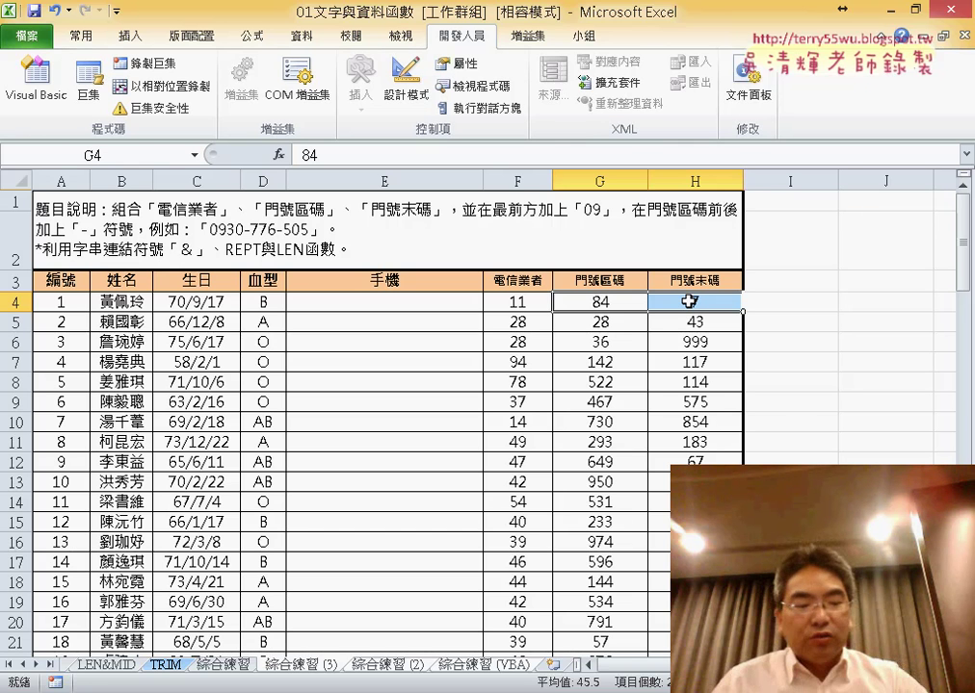
# Extend the selection down to row 103 and return to the top of the sheet.
pyautogui.hotkey('ctrl', 'shift', 'Down')
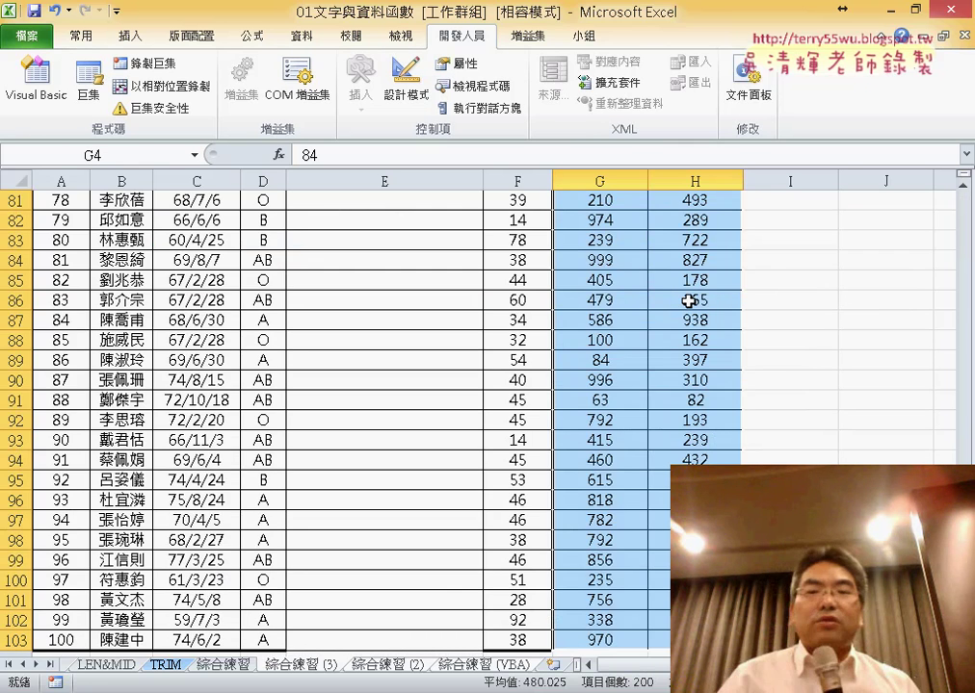
pyautogui.scroll(8, 688, 301)
pyautogui.scroll(3, 689, 302)
pyautogui.scroll(9, 689, 301)
pyautogui.scroll(7, 688, 302)
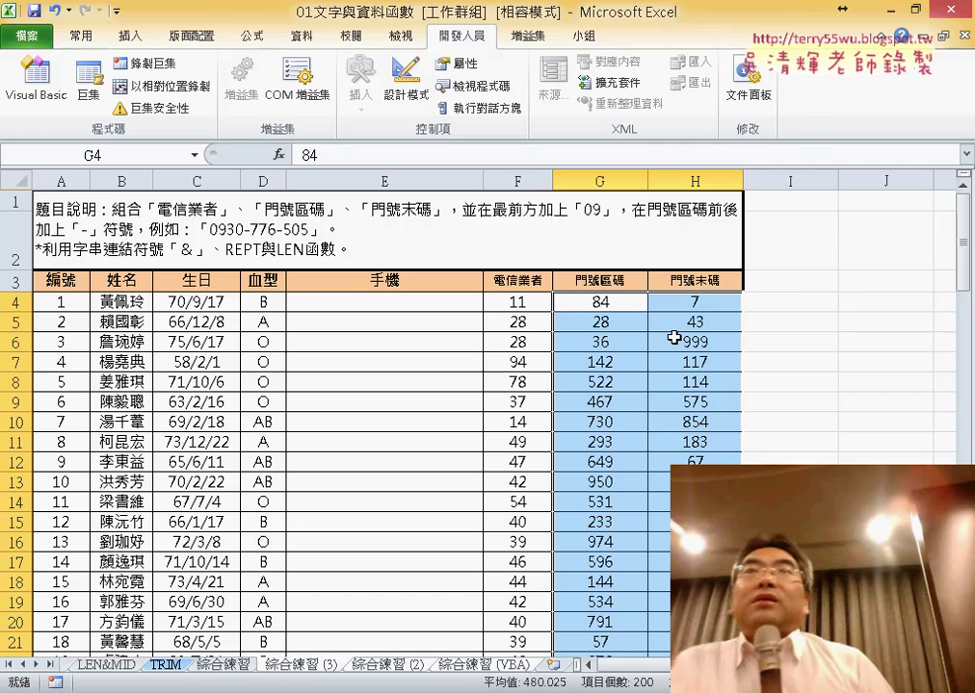
# Open Format Cells for the selection and show the Custom number category.
pyautogui.rightClick(612, 323)
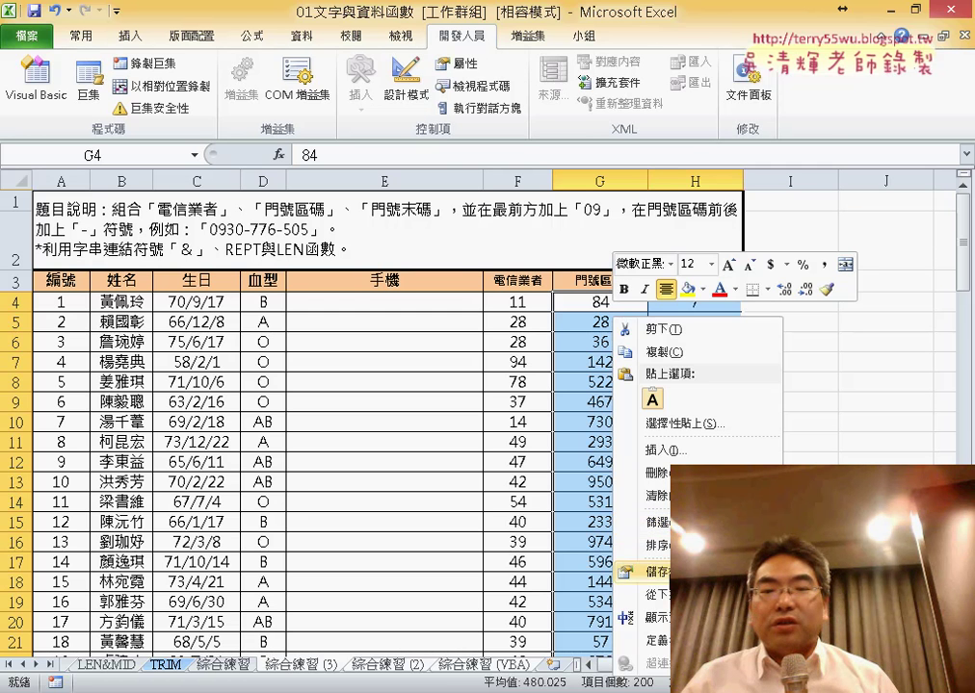
pyautogui.click(667, 574)
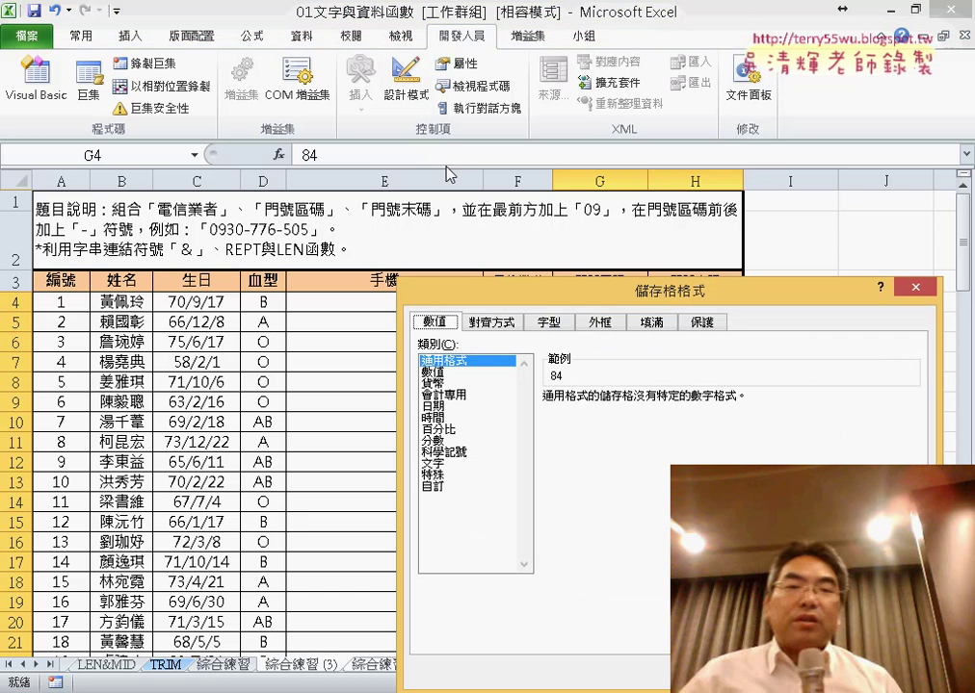
pyautogui.moveTo(508, 300); pyautogui.dragTo(178, 49)
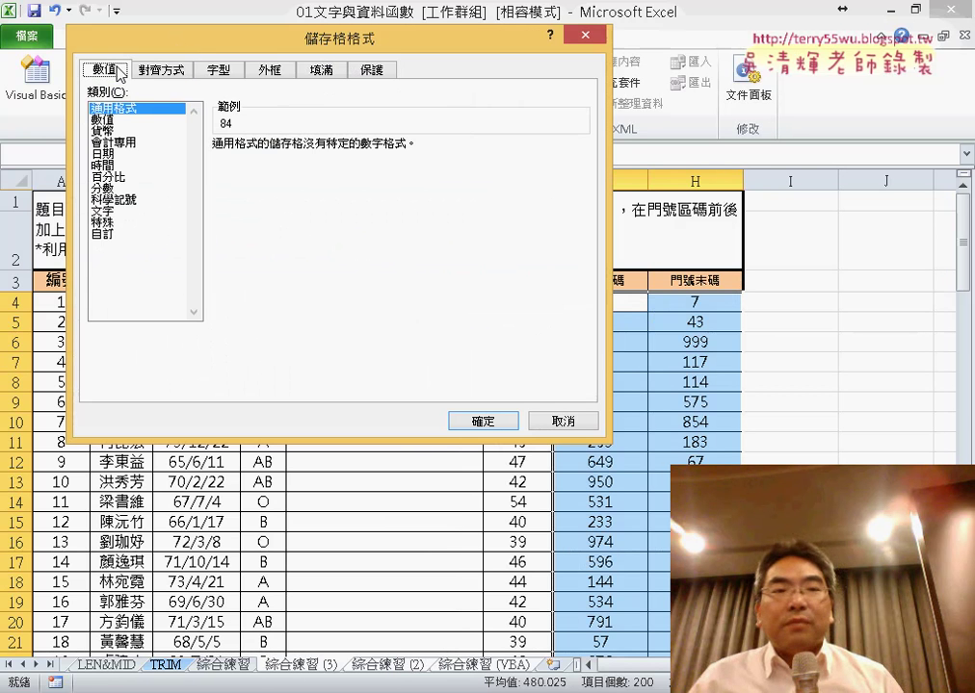
pyautogui.click(108, 235)
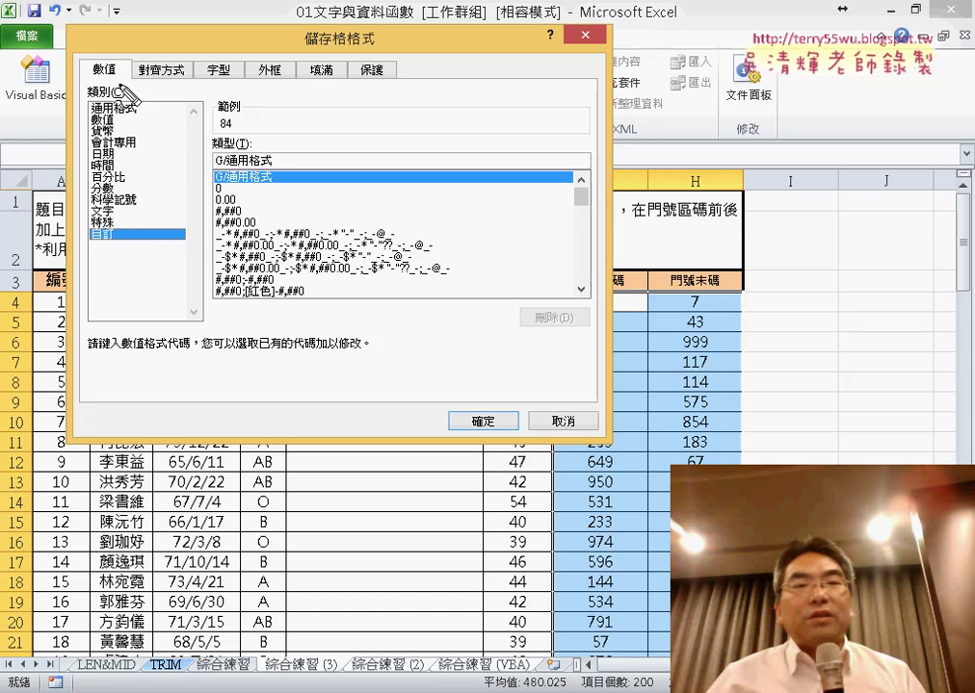
# Point out the Custom category and select the G/通用格式 type code for replacement.
pyautogui.moveTo(111, 56); pyautogui.dragTo(118, 73)
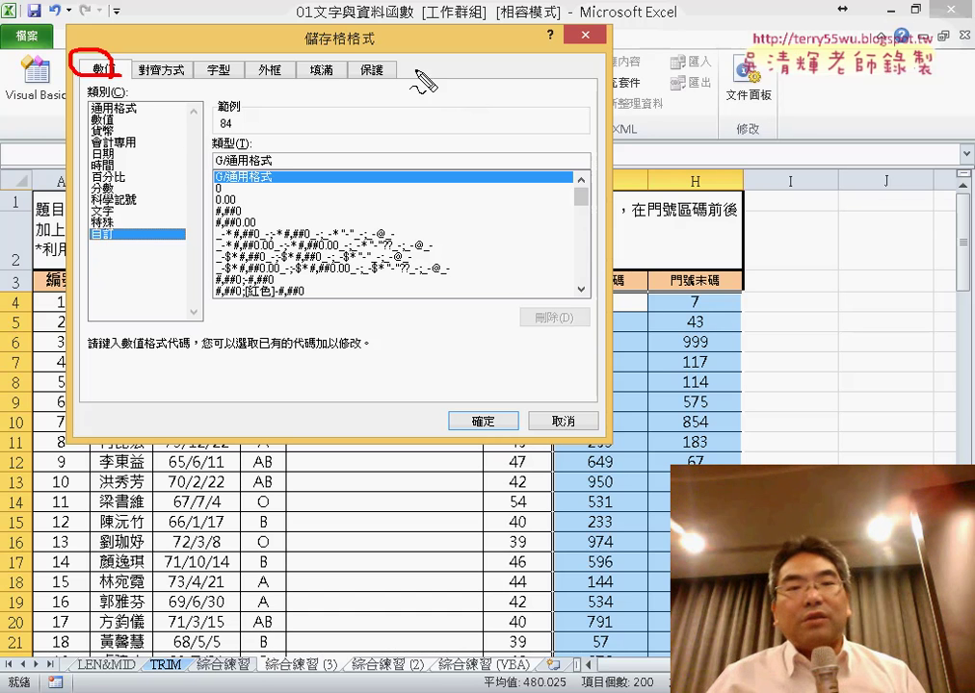
pyautogui.moveTo(289, 43); pyautogui.dragTo(295, 50)
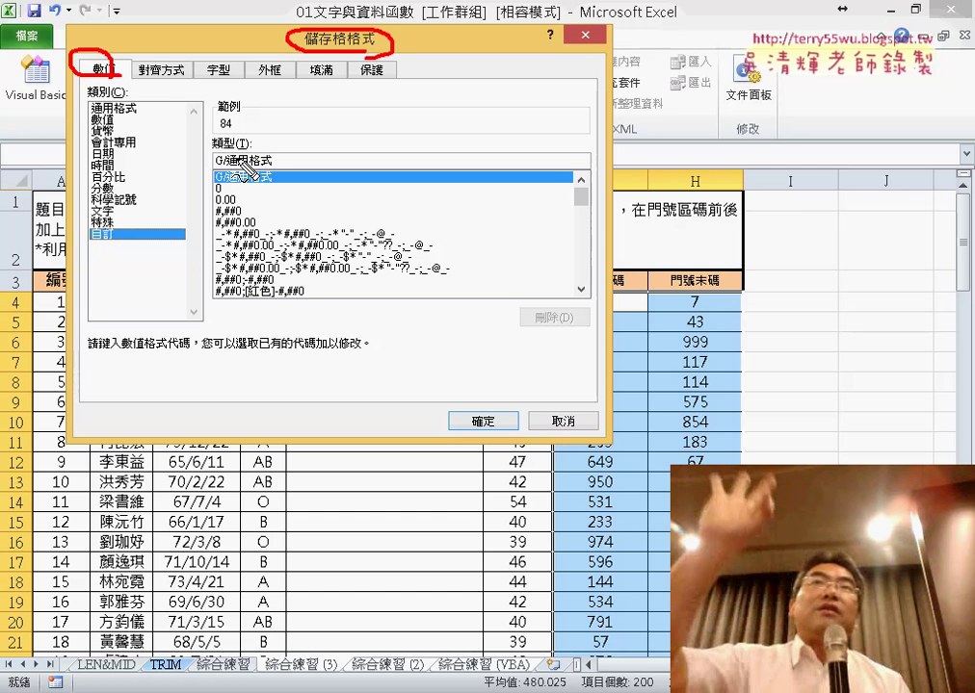
pyautogui.moveTo(114, 229); pyautogui.dragTo(106, 253)
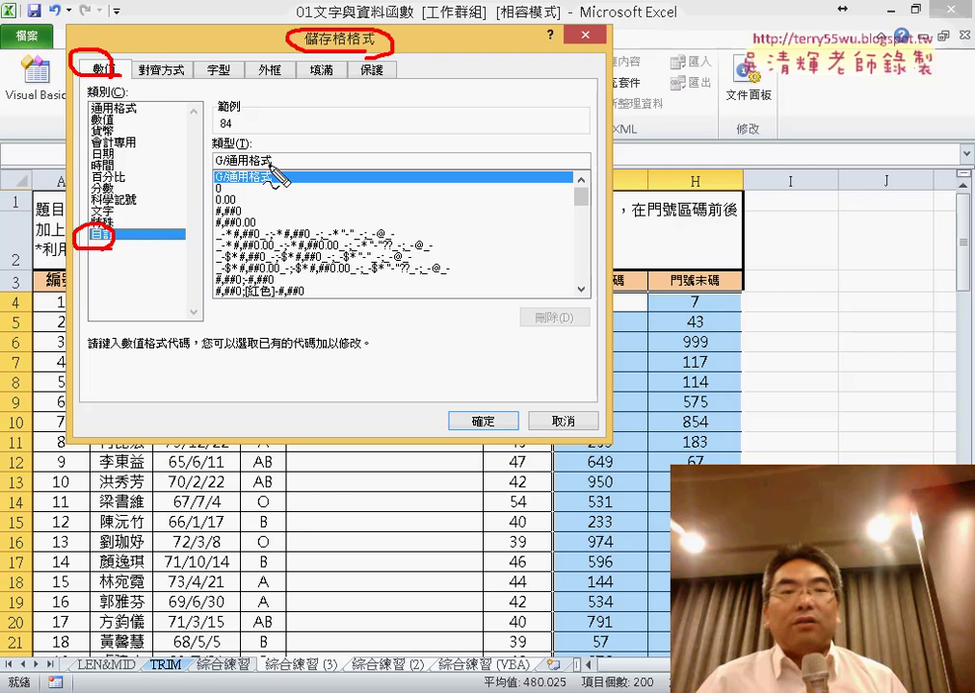
pyautogui.moveTo(226, 156); pyautogui.dragTo(214, 164)
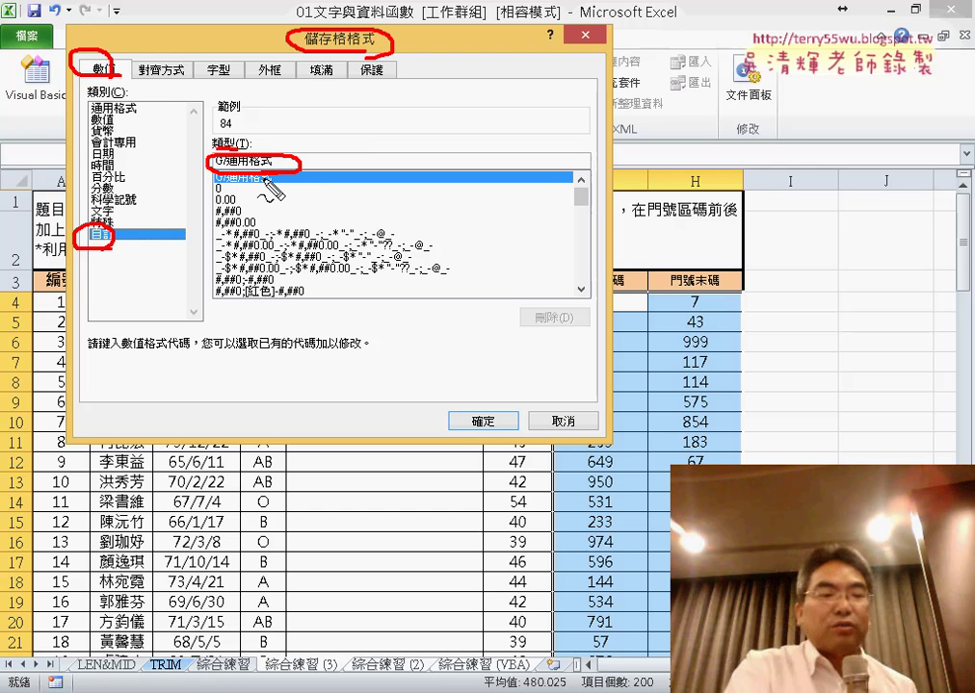
pyautogui.press('Escape')
pyautogui.moveTo(306, 162); pyautogui.dragTo(151, 133)
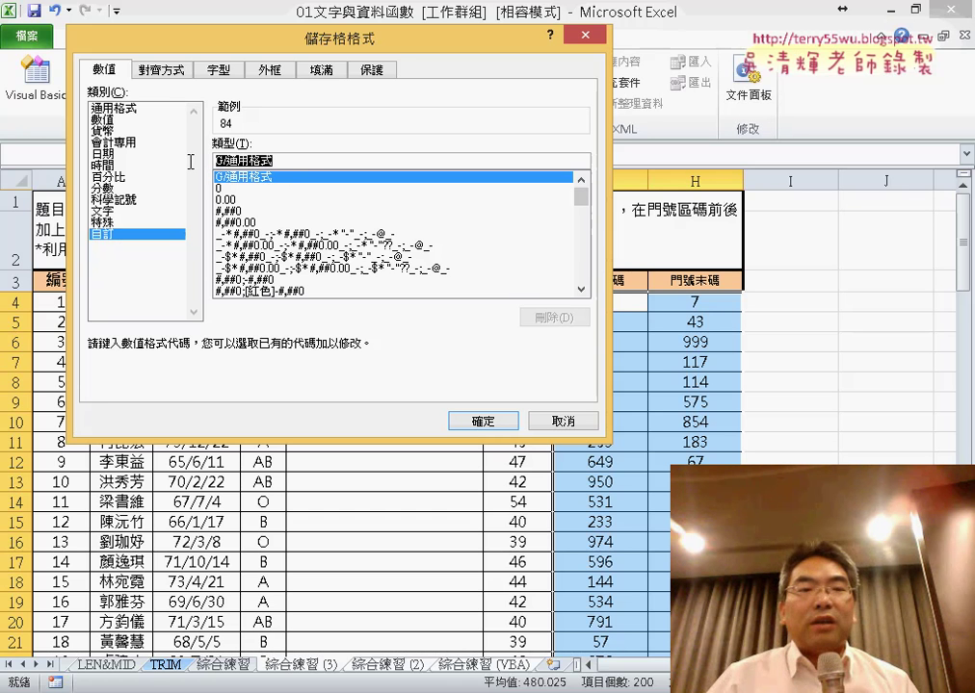
# Replace the type code with 000, confirm the 084 preview, and apply the format.
pyautogui.press('BackSpace')
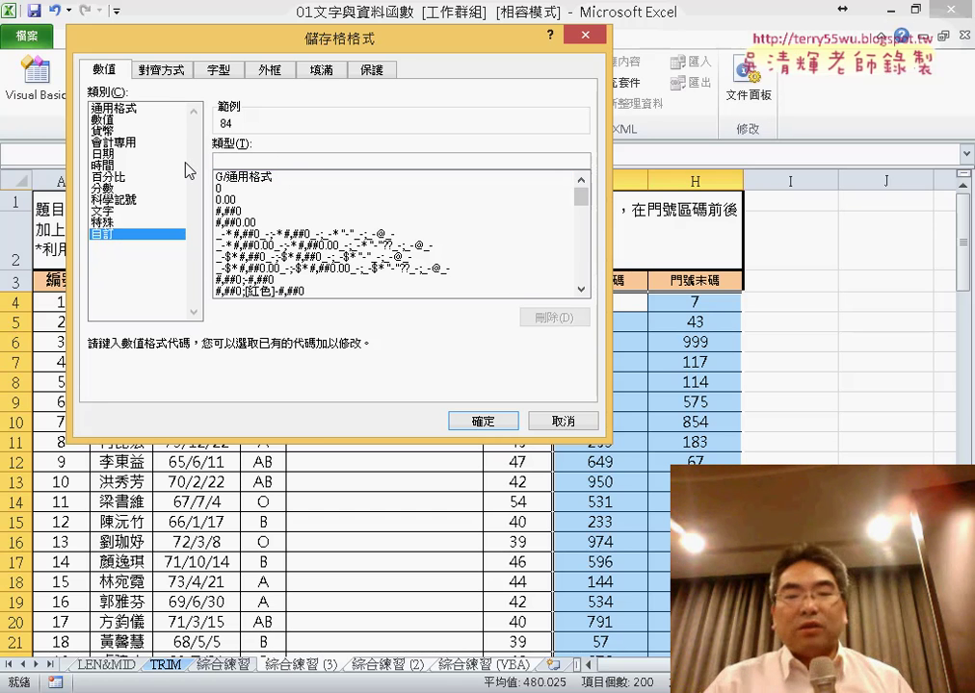
pyautogui.write('00')
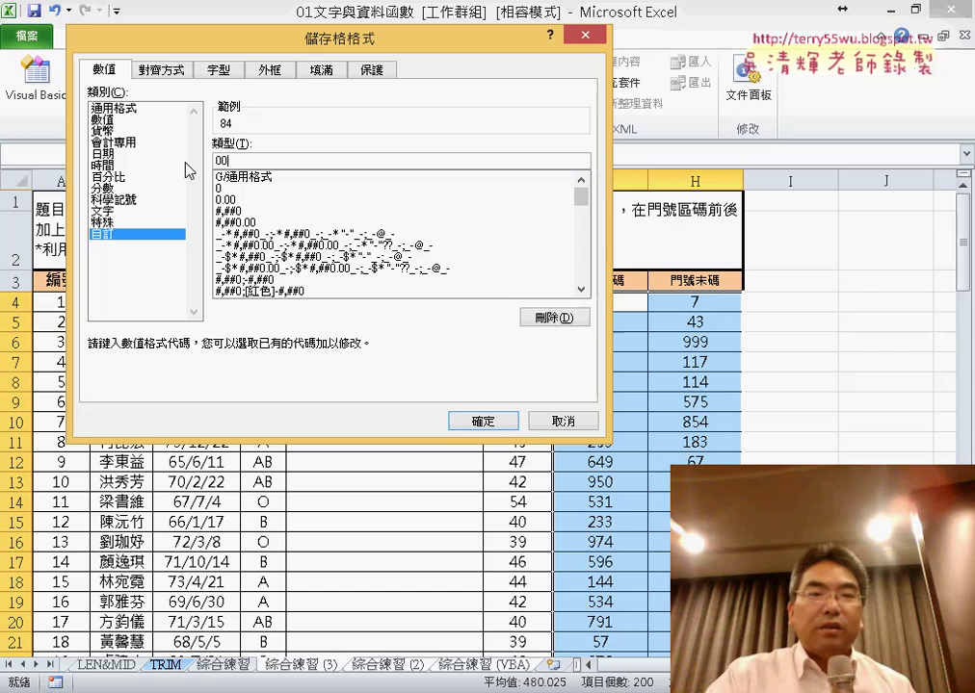
pyautogui.write('0')
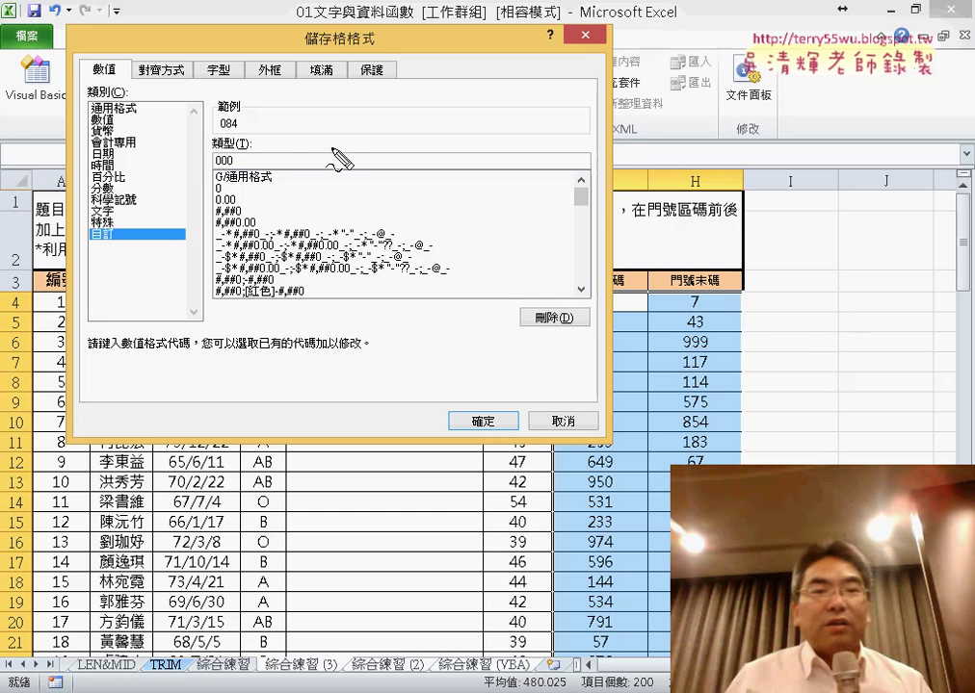
pyautogui.moveTo(103, 253)
pyautogui.mouseDown()
pyautogui.moveTo(123, 234)
pyautogui.moveTo(104, 256)
pyautogui.mouseUp()
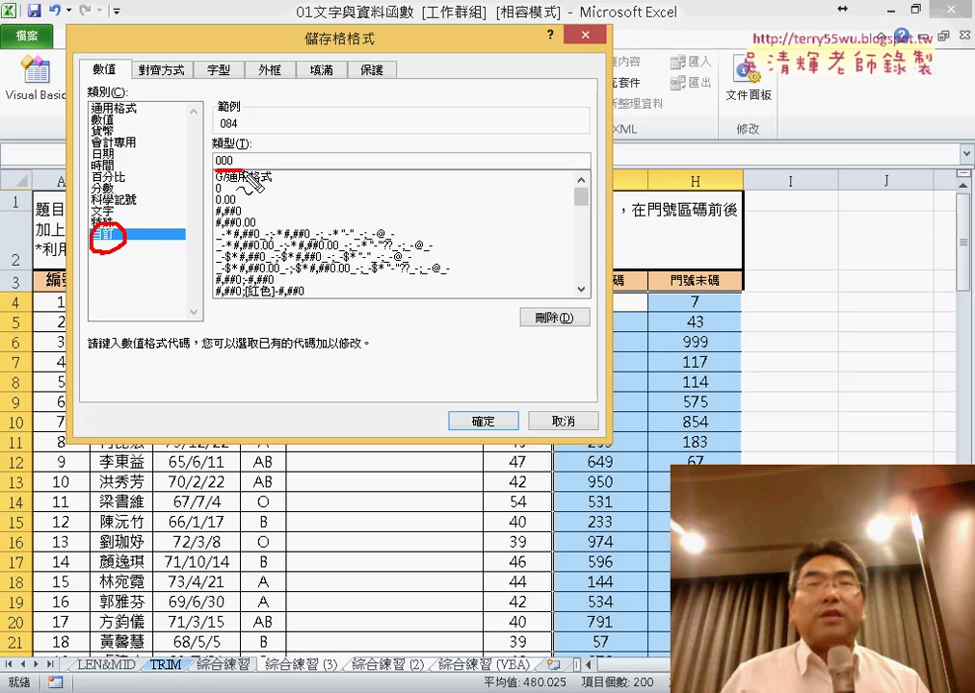
pyautogui.moveTo(244, 154); pyautogui.dragTo(207, 159)
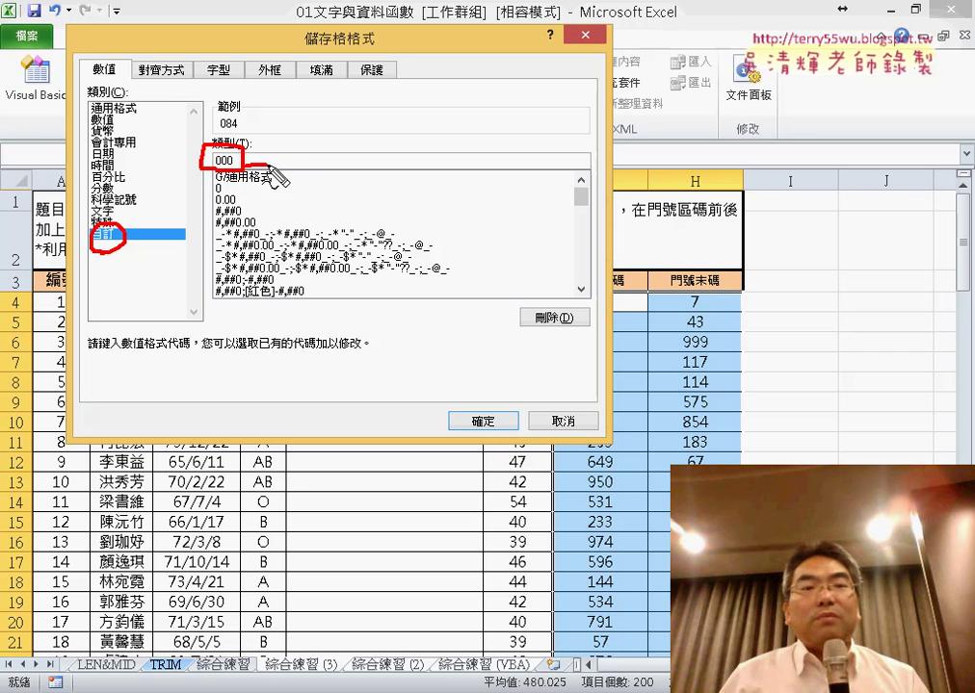
pyautogui.moveTo(243, 163); pyautogui.dragTo(247, 137)
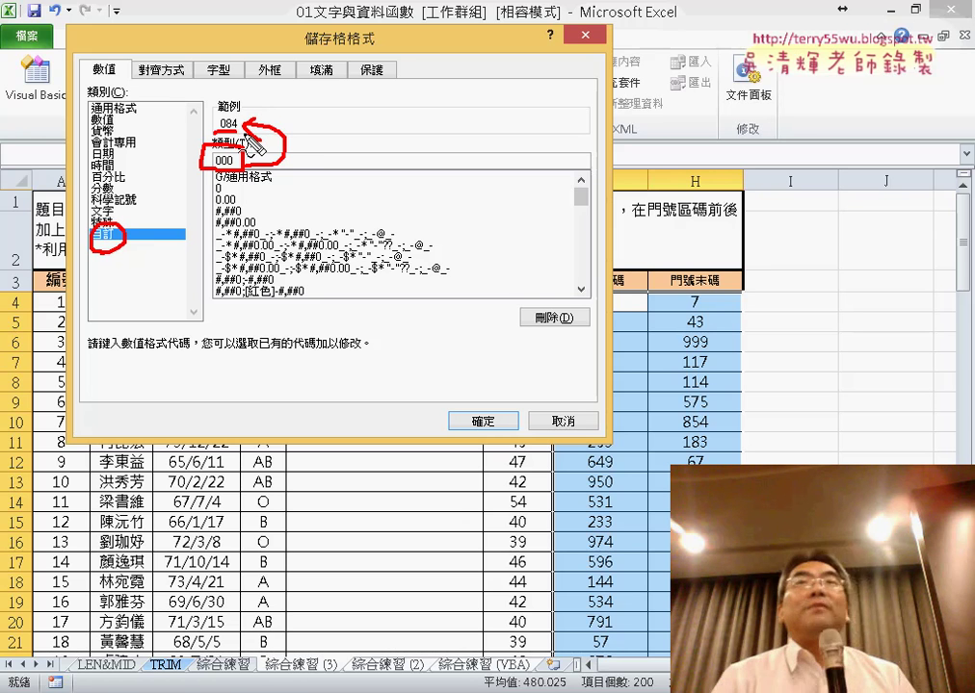
pyautogui.press('Escape')
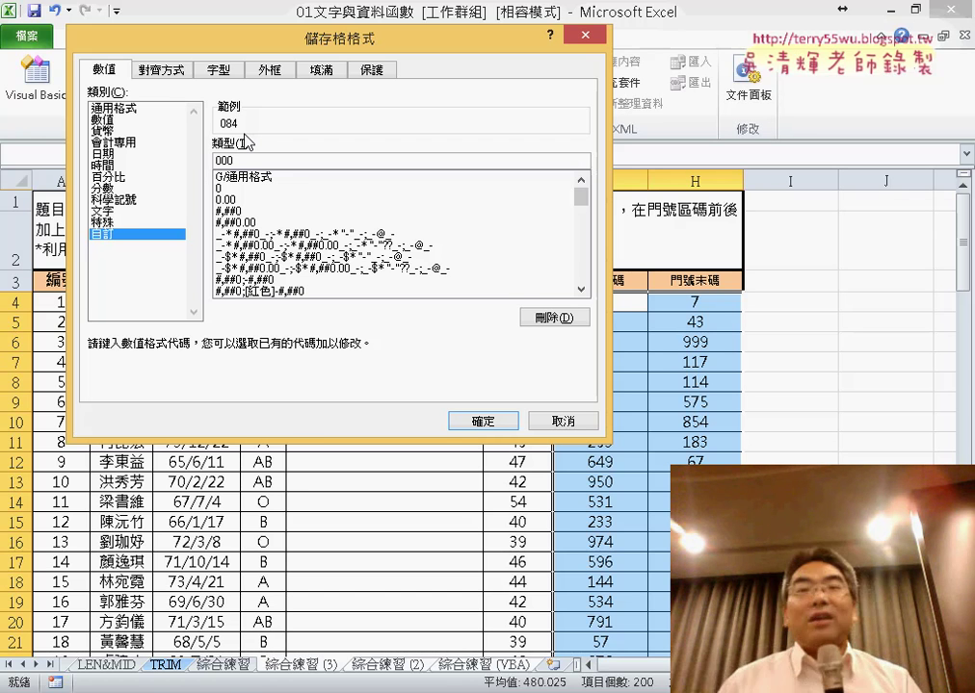
pyautogui.click(495, 422)
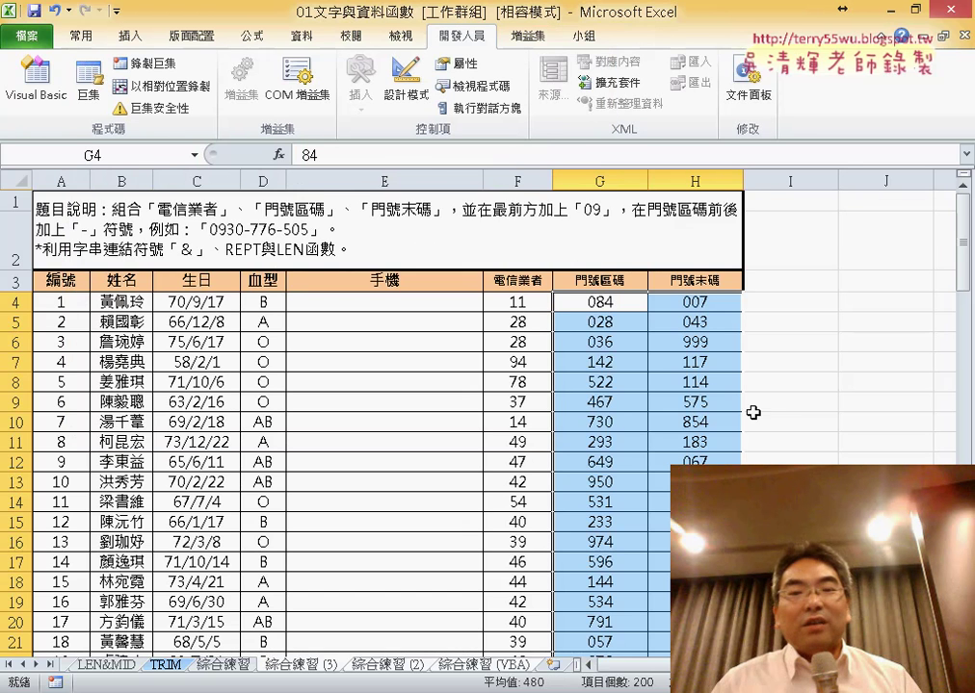
# Show that G4 really stores 84, then begin E4's formula with ="09"&.
pyautogui.scroll(-1, 835, 406)
pyautogui.scroll(1, 834, 401)
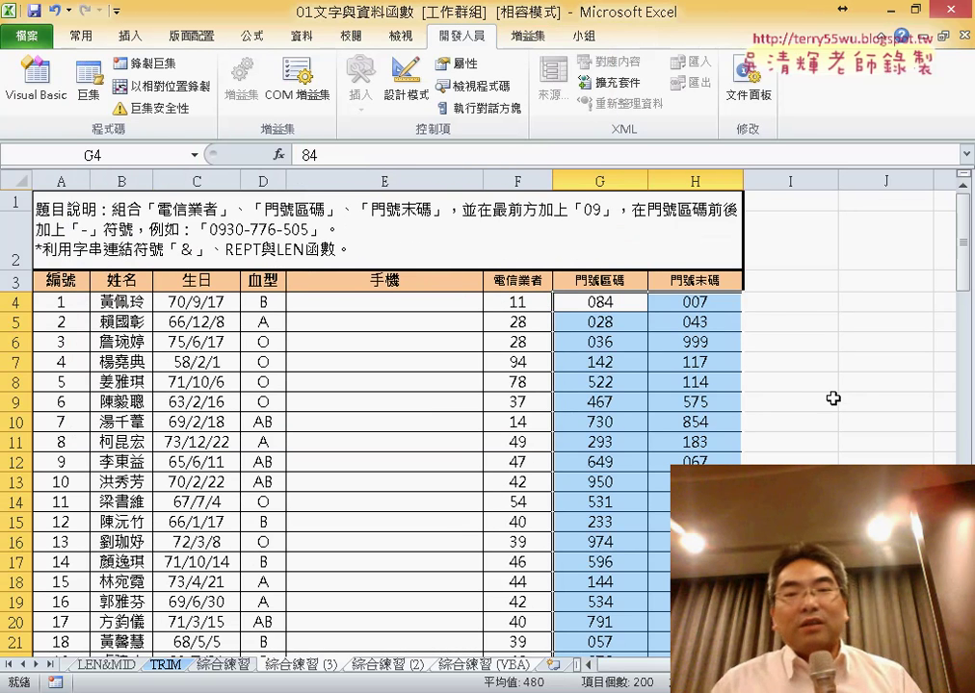
pyautogui.click(601, 306)
pyautogui.click(726, 302)
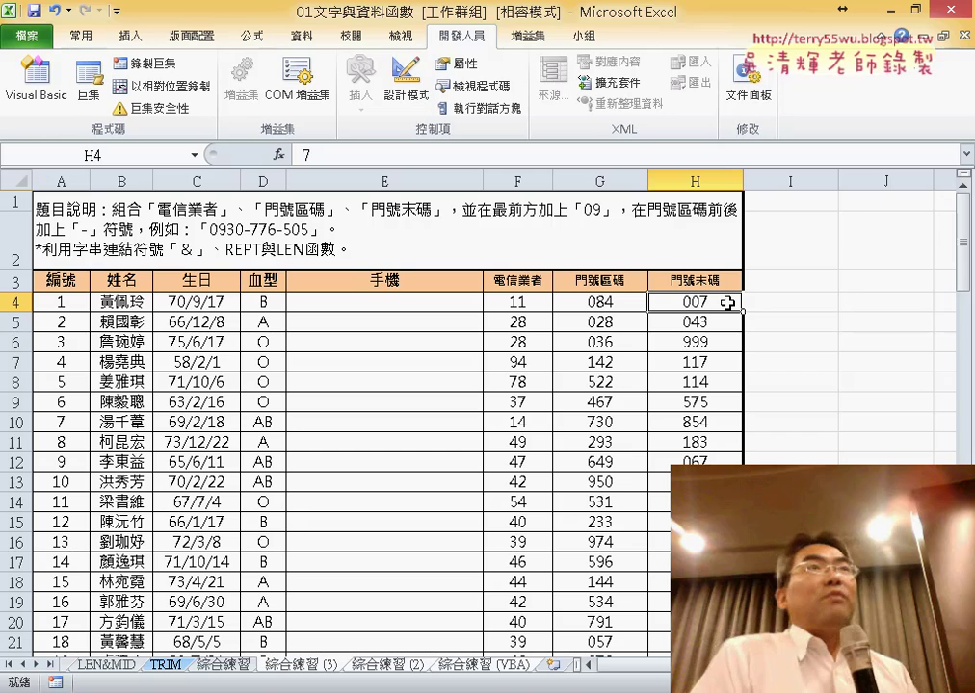
pyautogui.click(613, 304)
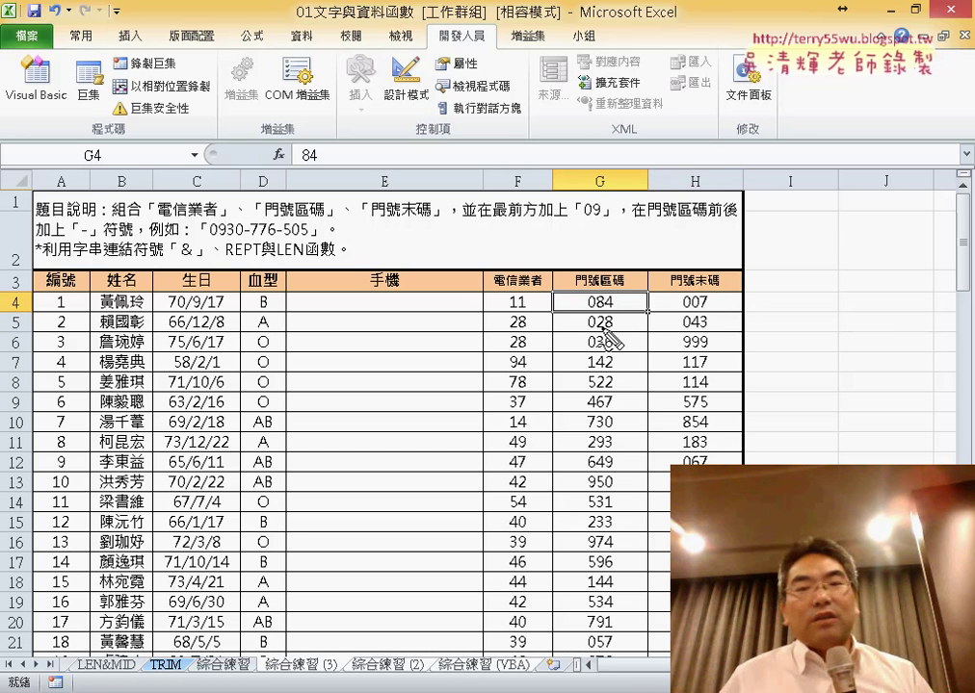
pyautogui.moveTo(563, 307)
pyautogui.mouseDown()
pyautogui.moveTo(576, 295)
pyautogui.moveTo(352, 172)
pyautogui.mouseUp()
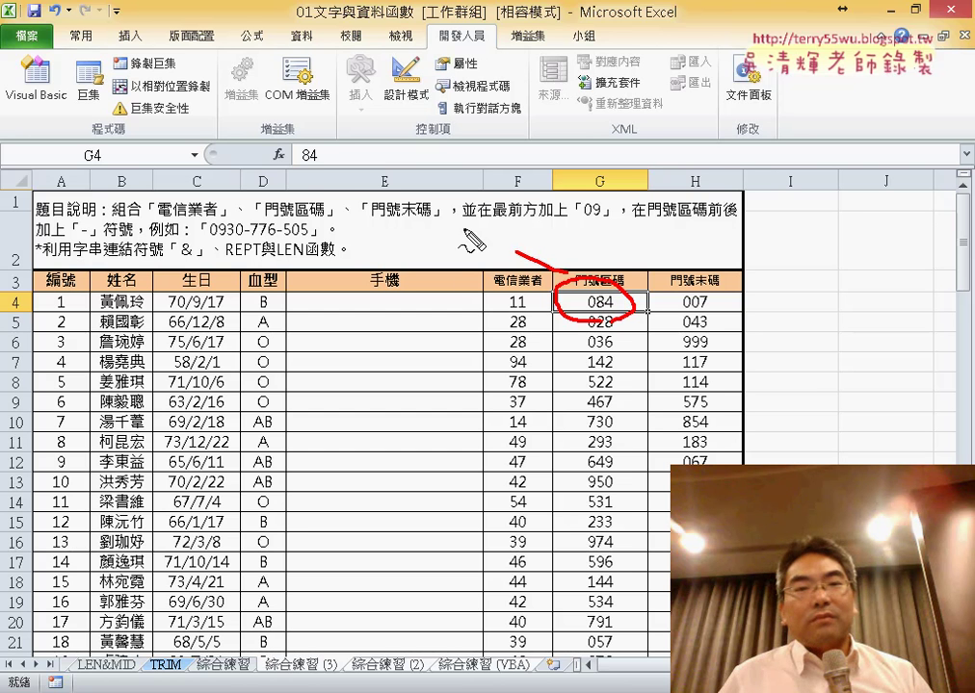
pyautogui.moveTo(299, 111); pyautogui.dragTo(322, 174)
pyautogui.moveTo(326, 128); pyautogui.dragTo(339, 176)
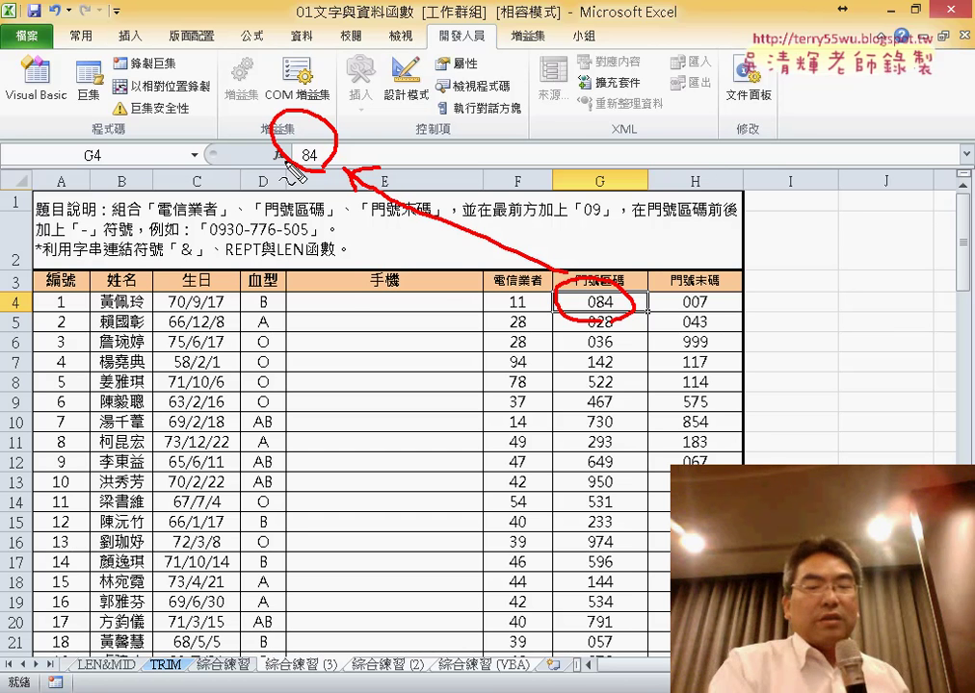
pyautogui.press('Escape')
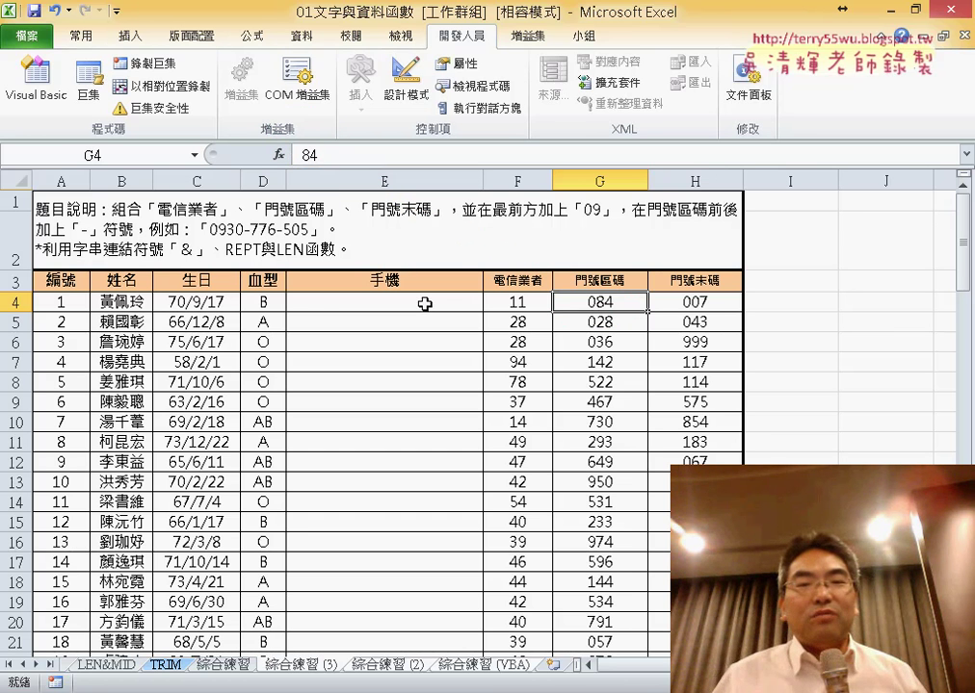
pyautogui.click(425, 305)
pyautogui.click(350, 155)
pyautogui.write('="09"&')
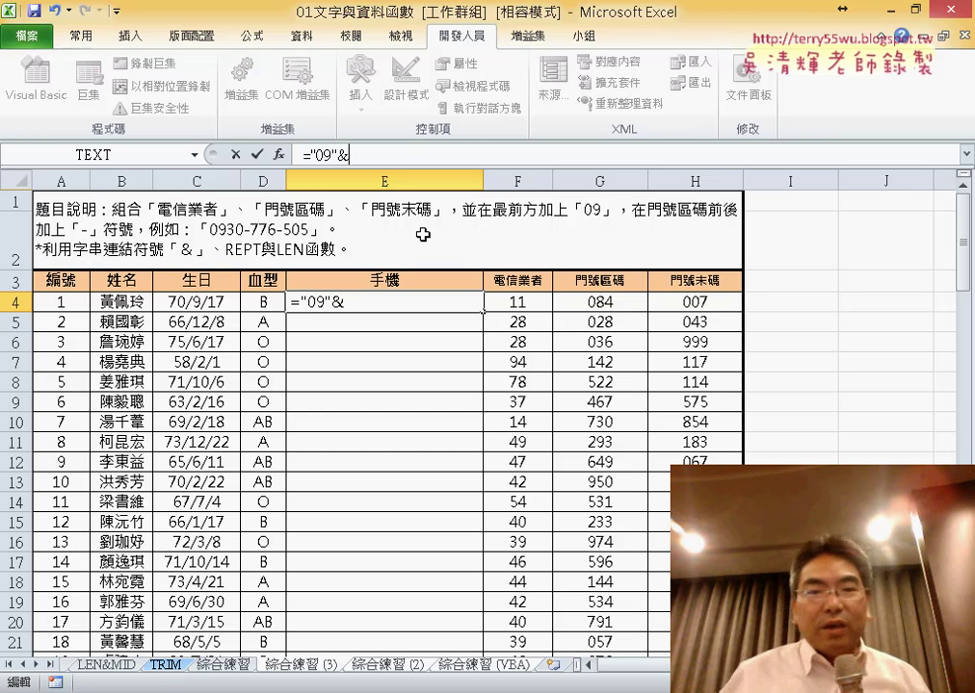
# Finish E4 as ="09"&F4&"-"&G4, showing 0911-84, and narrow column I.
pyautogui.click(536, 302)
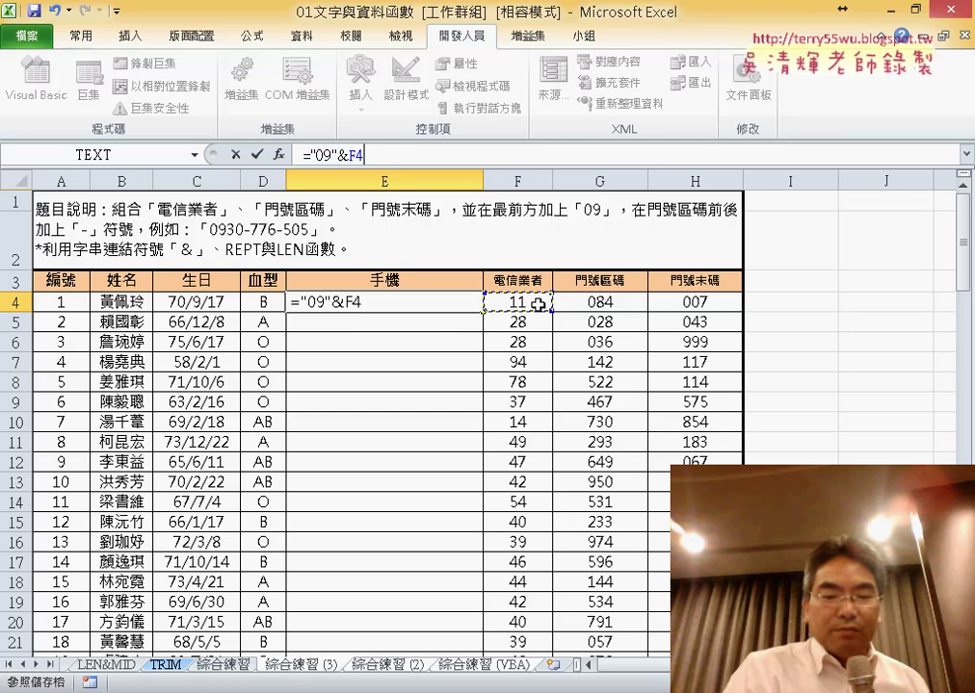
pyautogui.write('&"-"')
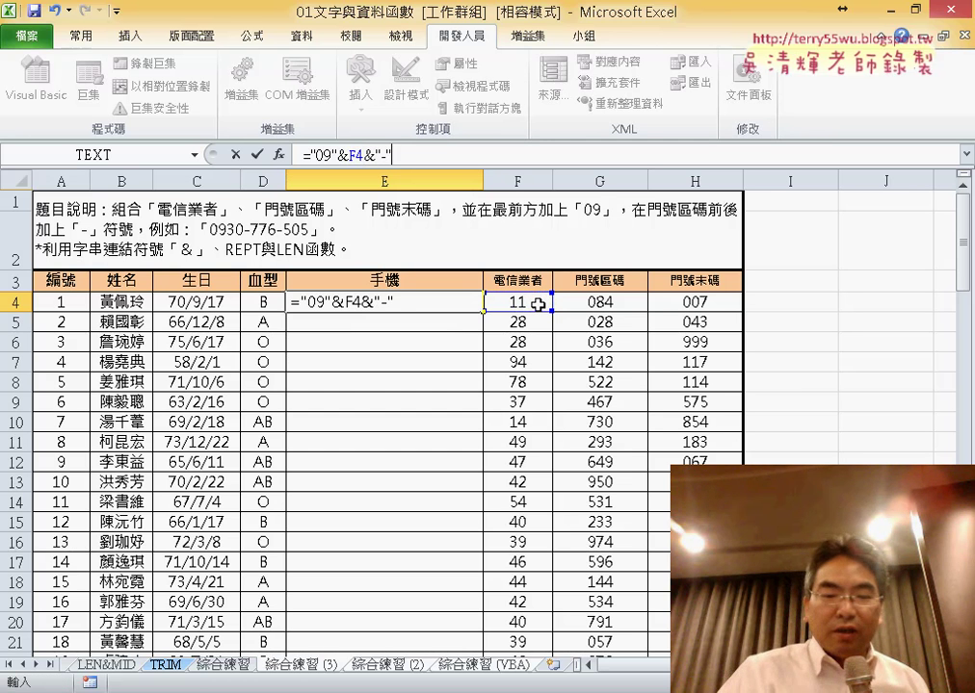
pyautogui.write('&')
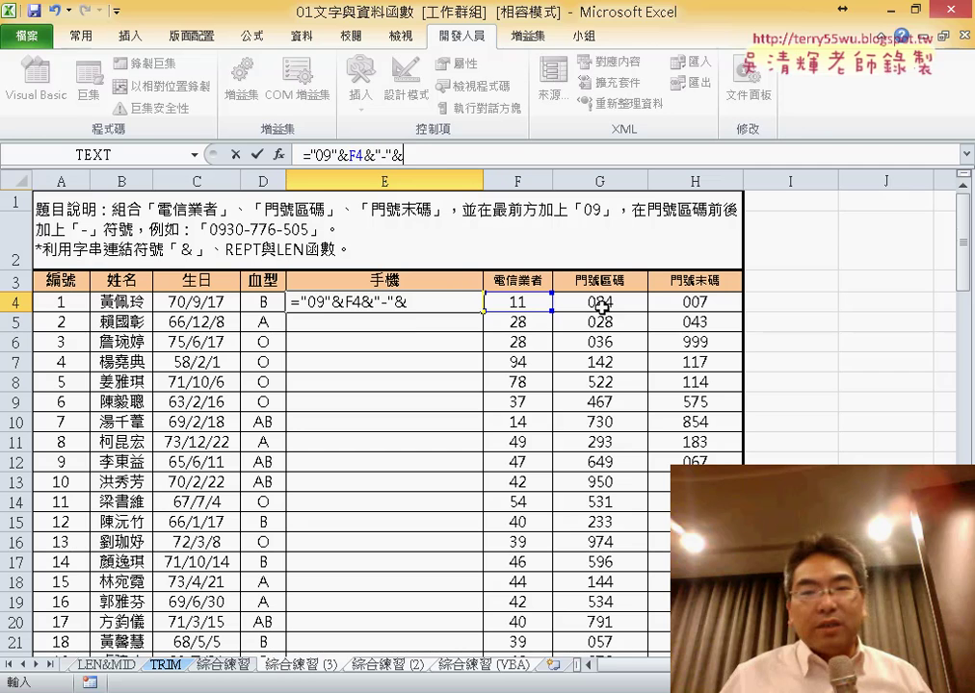
pyautogui.click(599, 301)
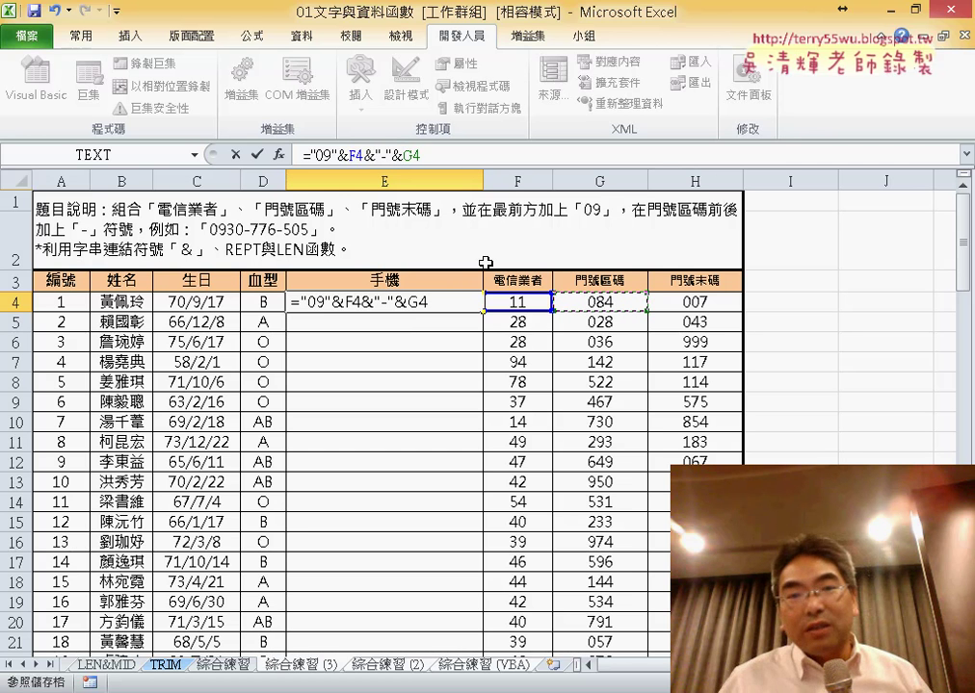
pyautogui.click(257, 154)
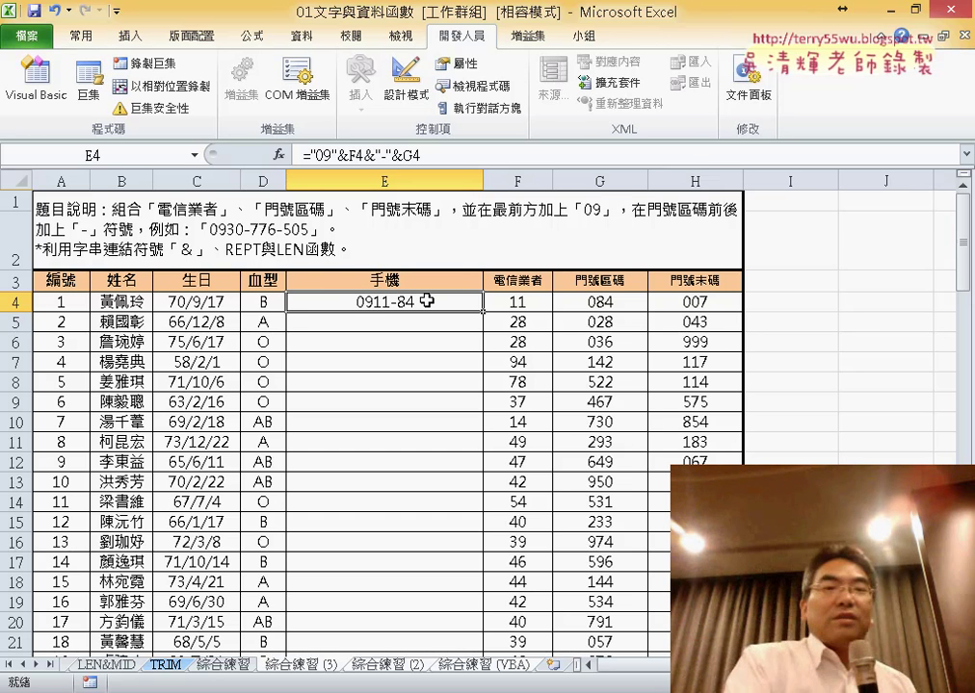
pyautogui.moveTo(838, 181); pyautogui.dragTo(763, 209)
# Enter =TEXT(G4,"000") in J4 through the function wizard, displaying 084.
pyautogui.click(799, 301)
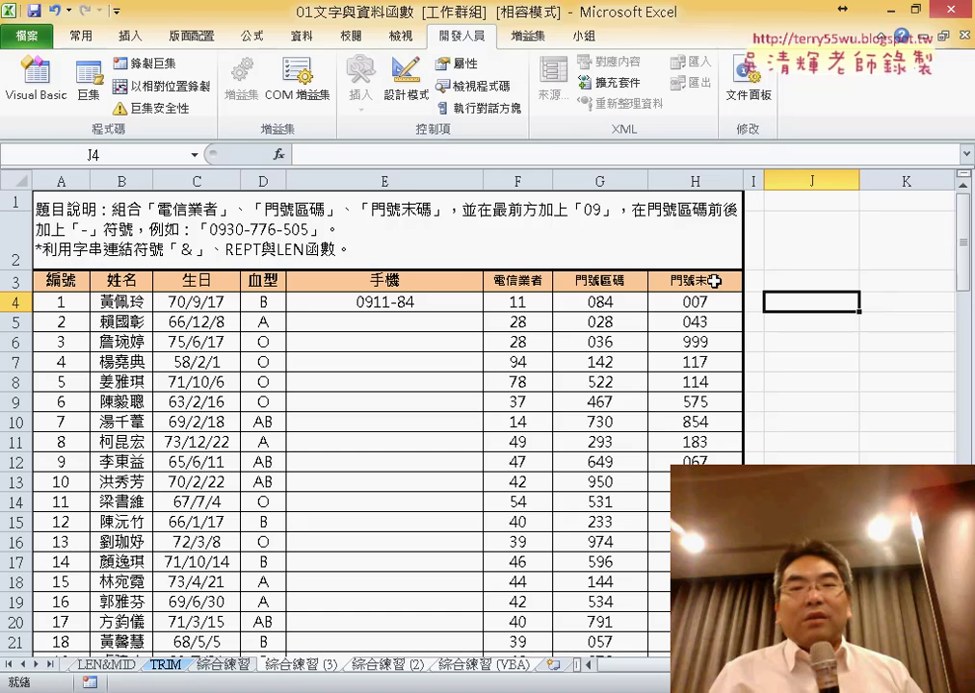
pyautogui.click(279, 155)
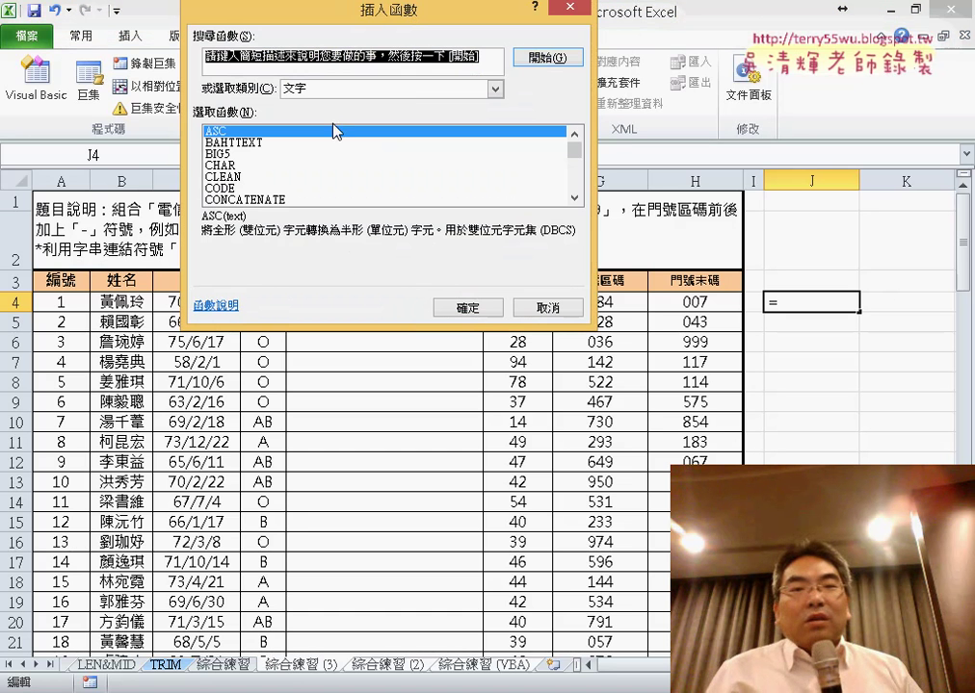
pyautogui.click(413, 94)
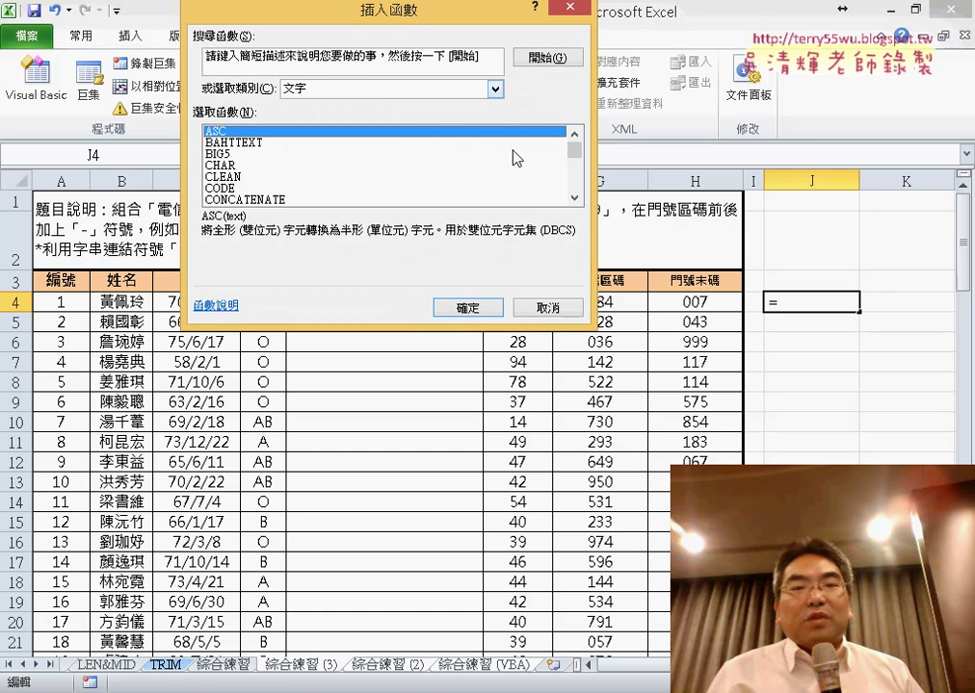
pyautogui.moveTo(574, 151); pyautogui.dragTo(576, 178)
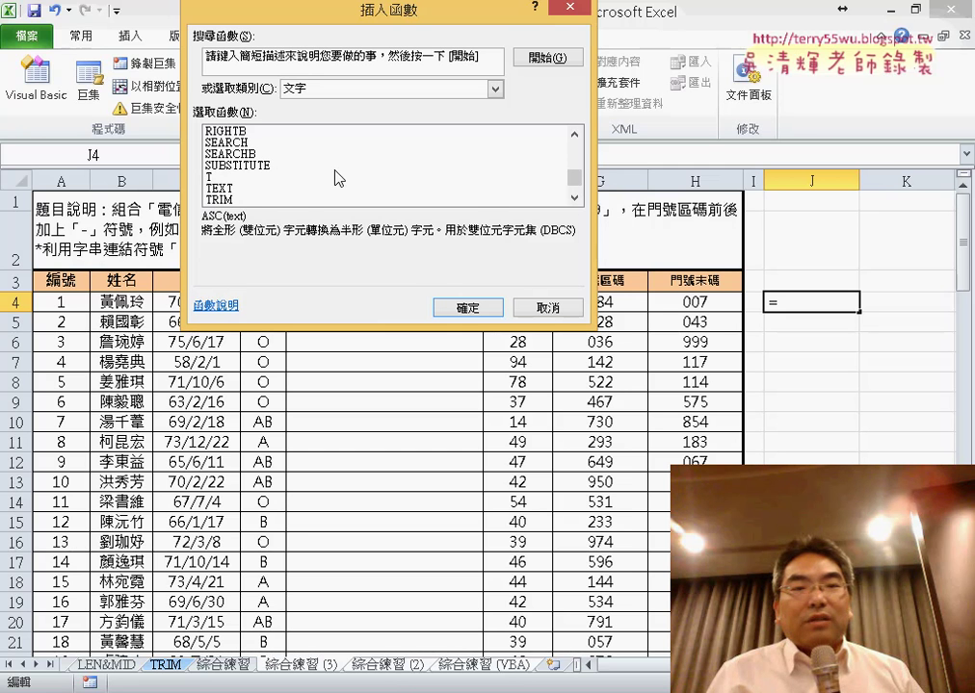
pyautogui.click(231, 188)
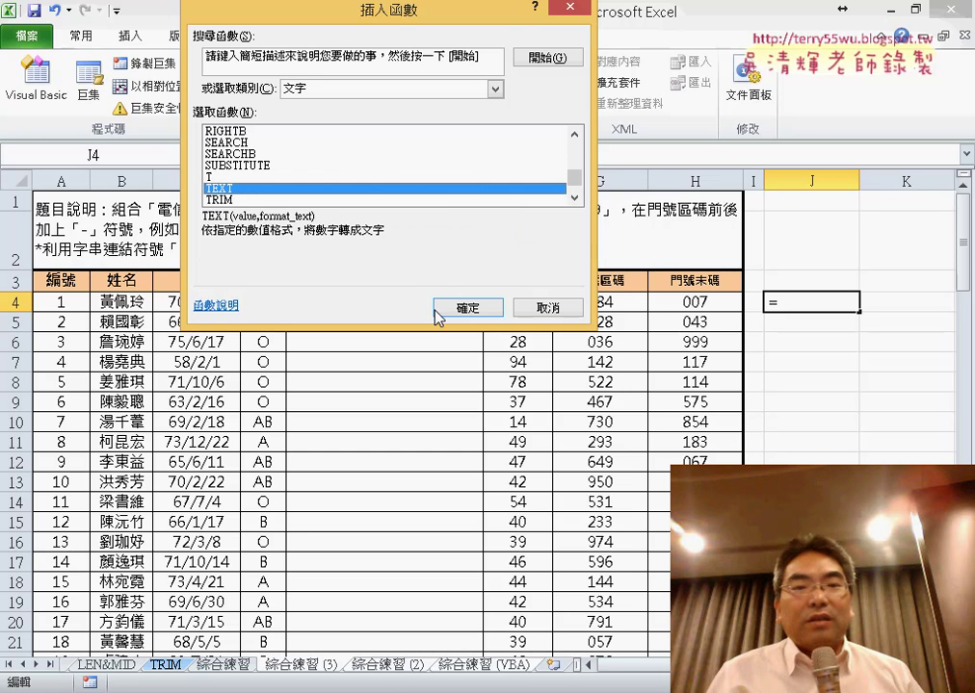
pyautogui.click(501, 316)
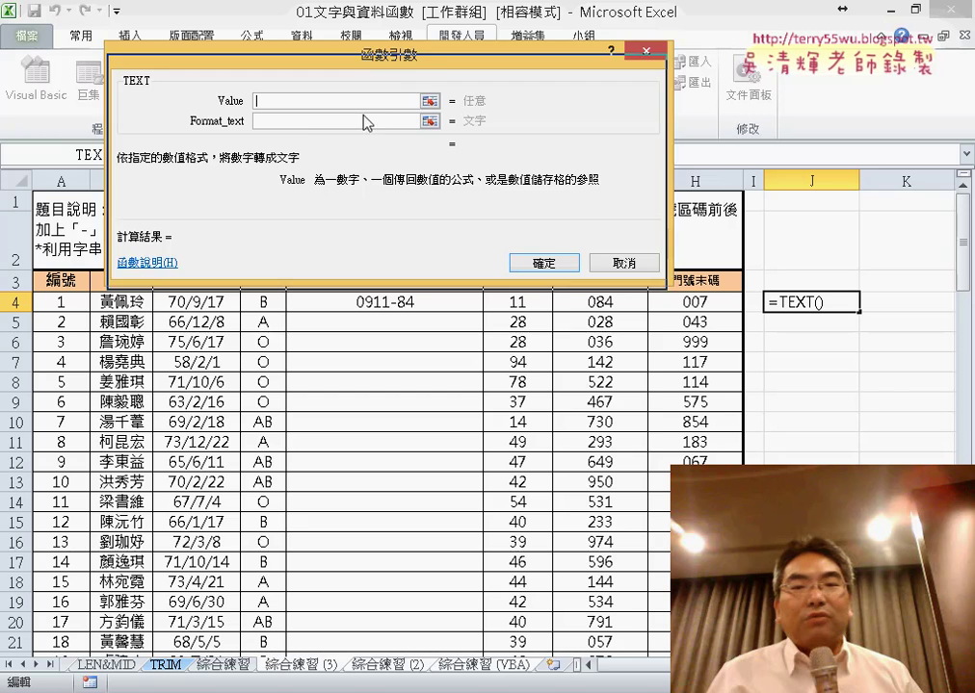
pyautogui.click(605, 304)
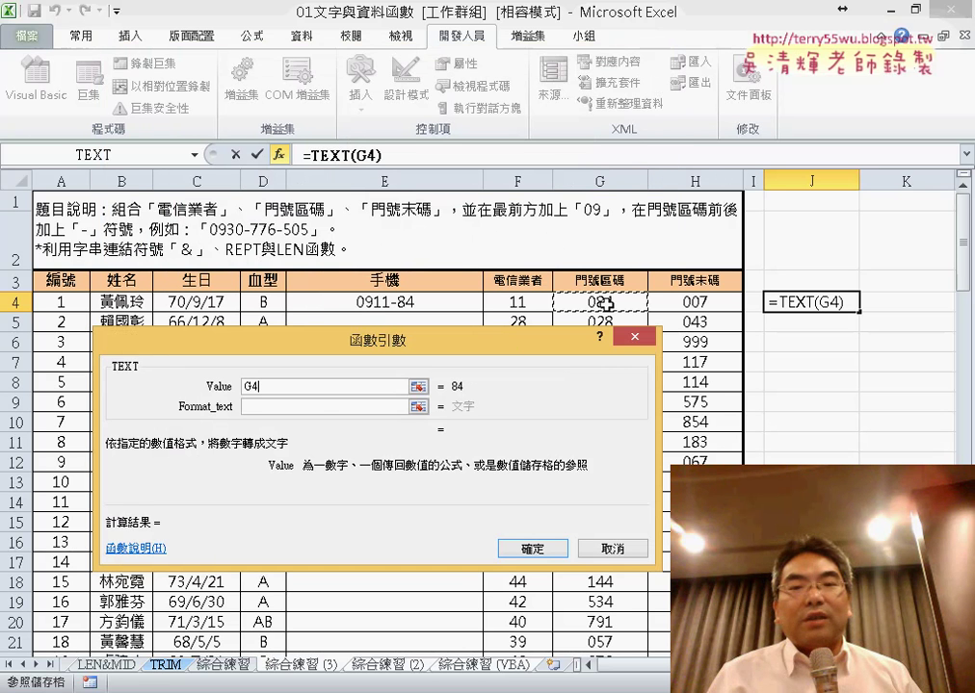
pyautogui.click(321, 406)
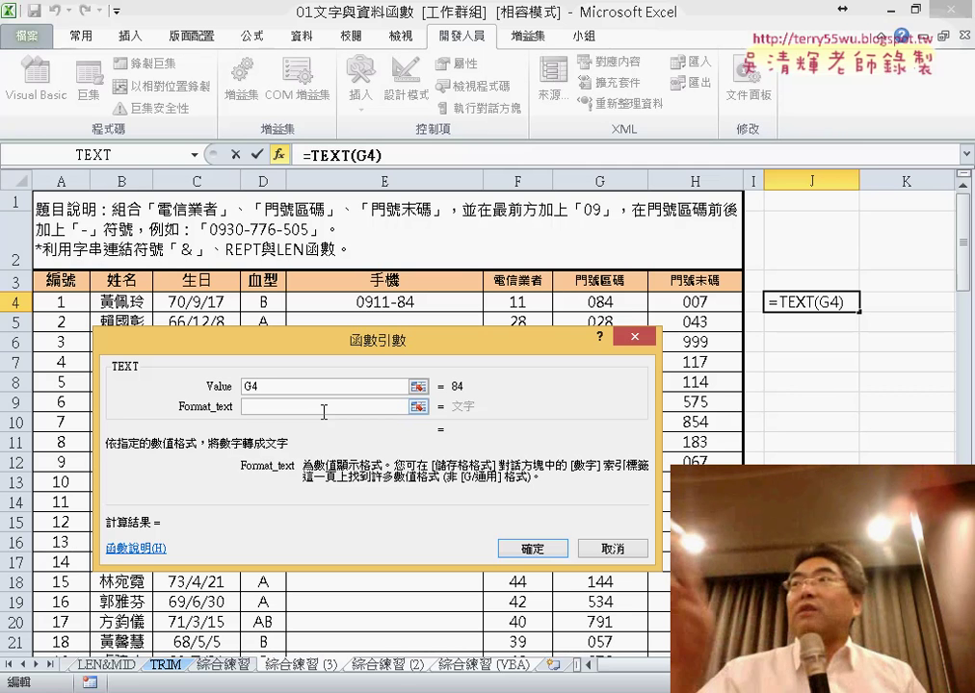
pyautogui.write('"')
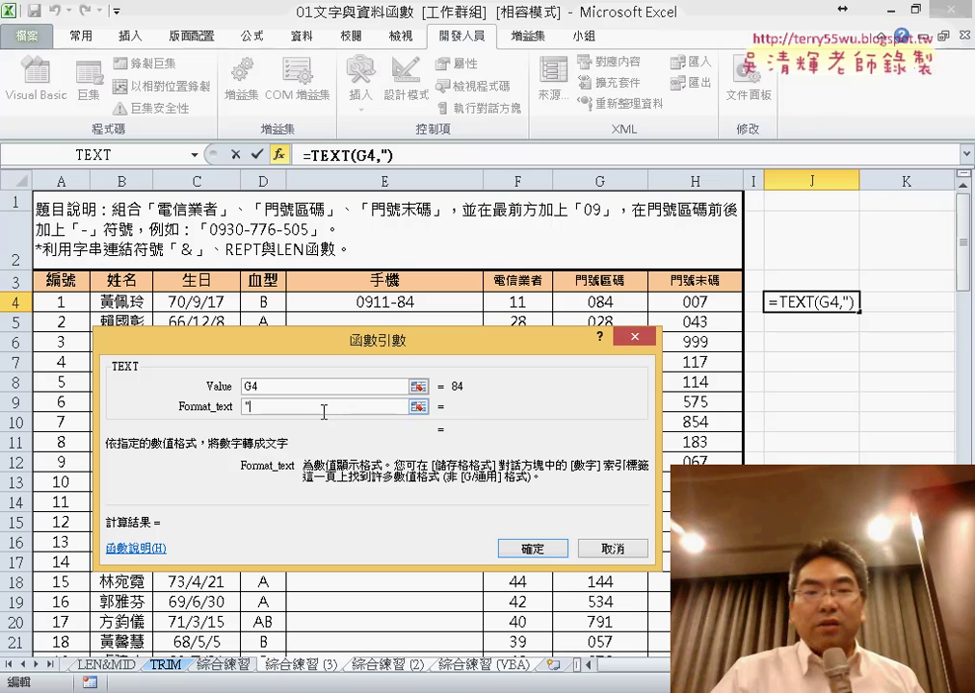
pyautogui.write('000')
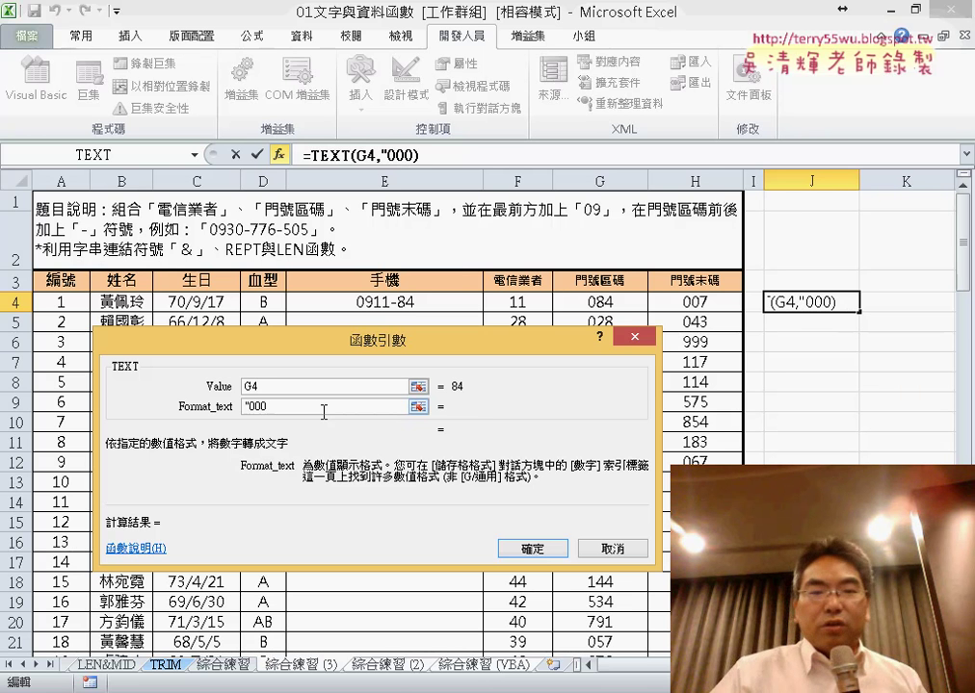
pyautogui.write('"')
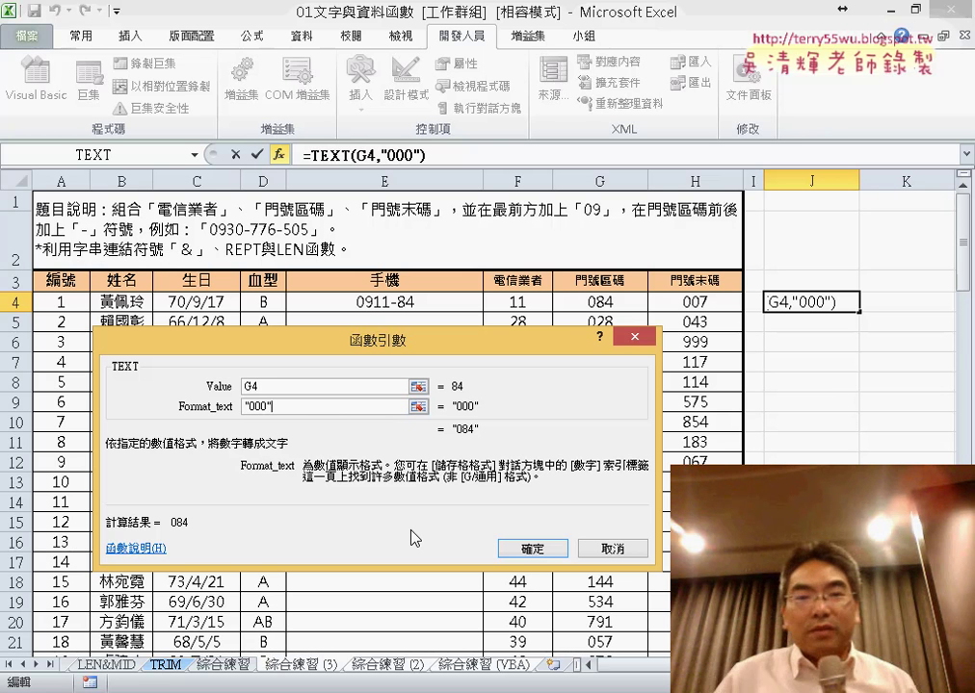
pyautogui.click(528, 548)
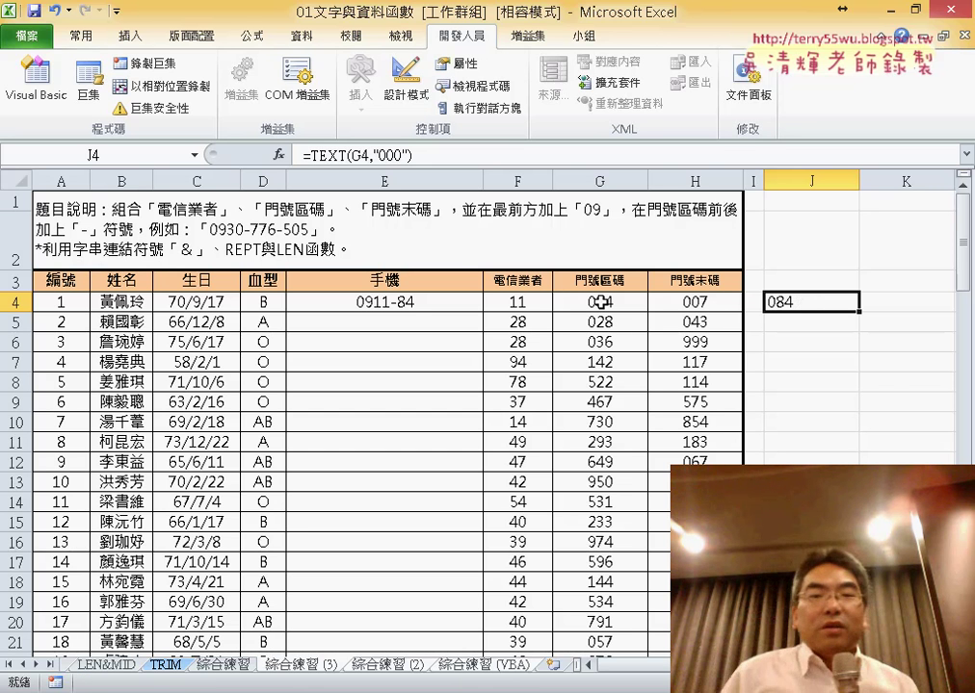
# Change G4 in E4's formula to TEXT(G4,"000") so it shows 0911-084.
pyautogui.click(416, 304)
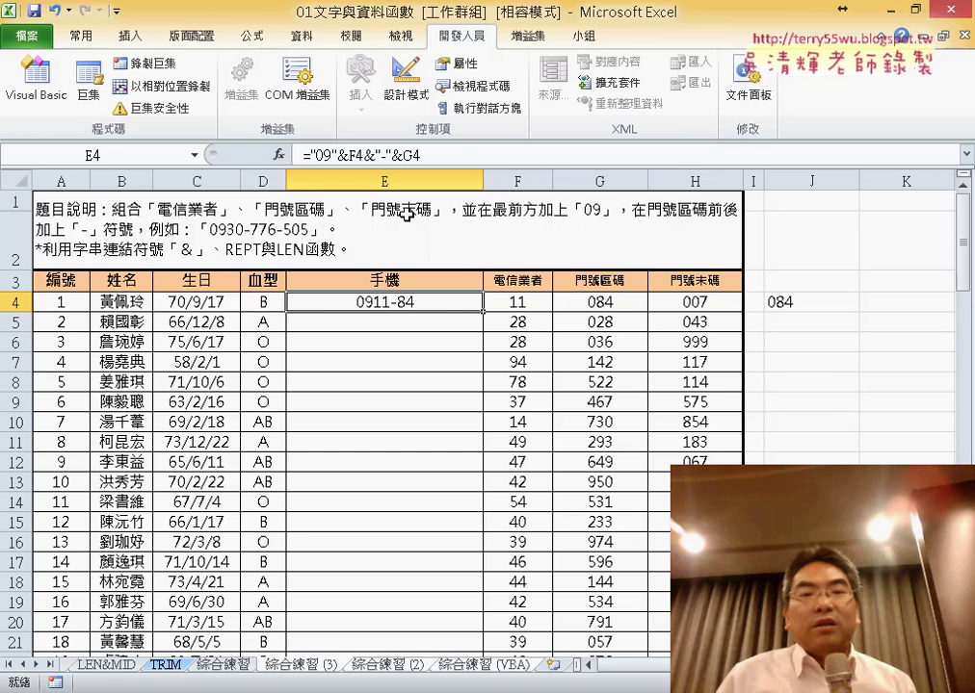
pyautogui.moveTo(404, 154); pyautogui.dragTo(453, 150)
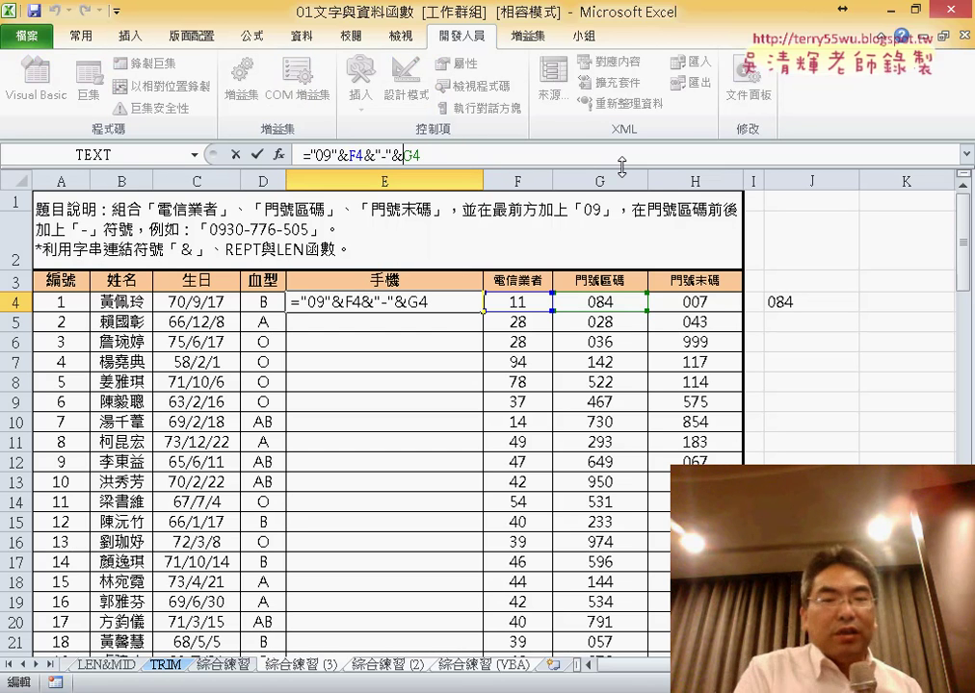
pyautogui.write('tex')
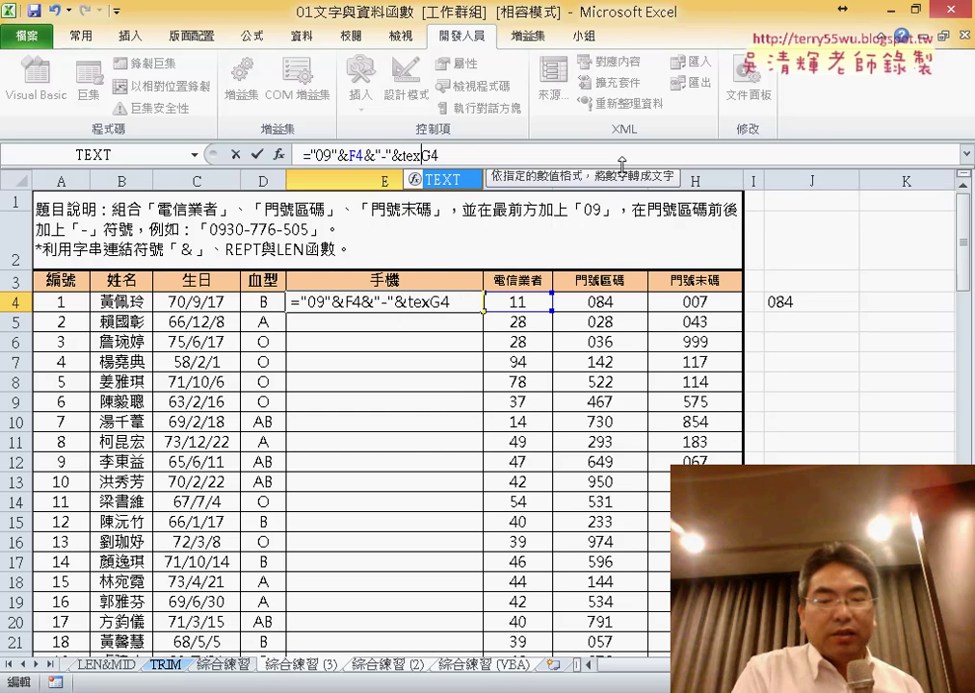
pyautogui.write('t(G4')
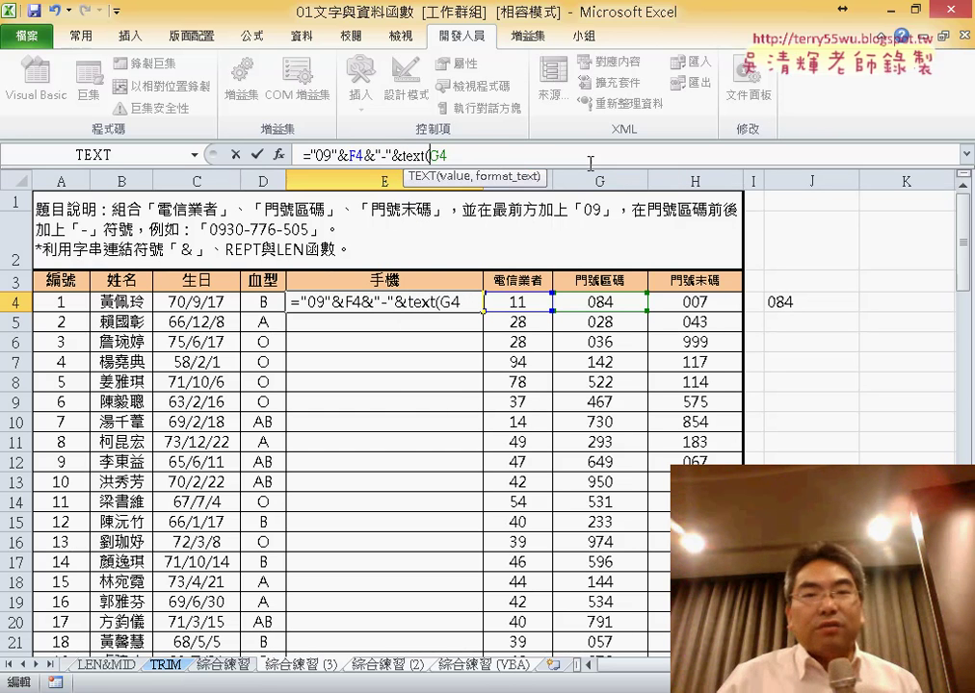
pyautogui.write(',"')
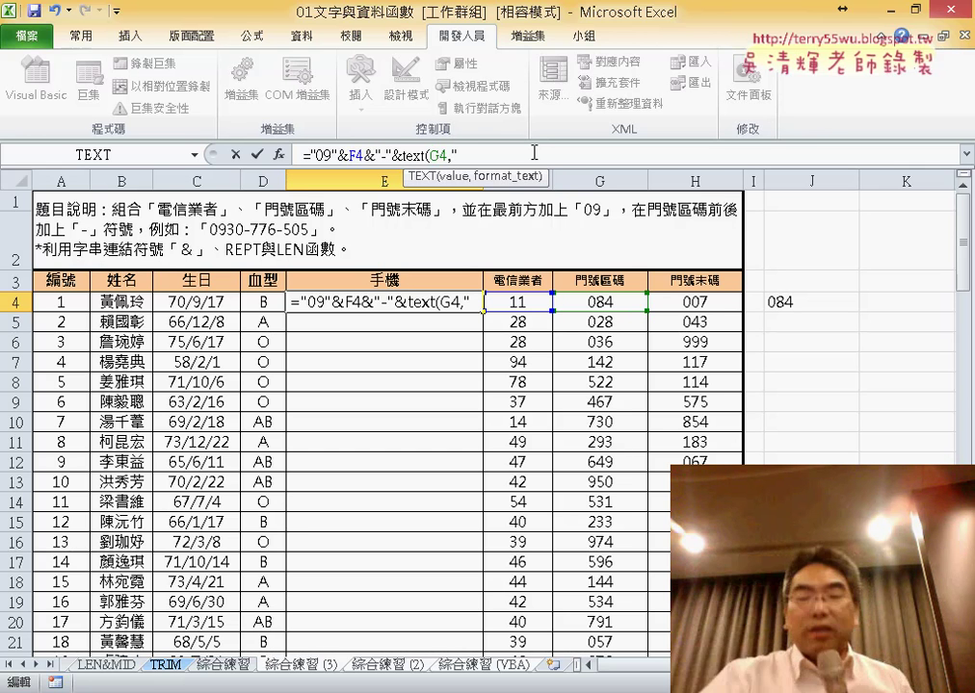
pyautogui.write('000"')
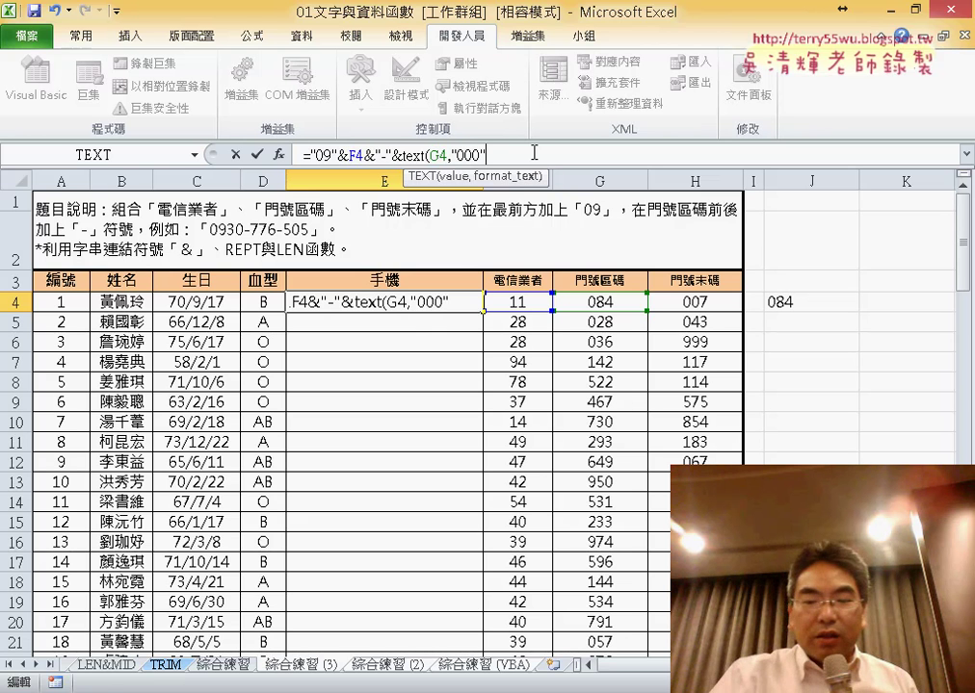
pyautogui.write('+')
pyautogui.hotkey('shift', 'Down')
pyautogui.hotkey('shift', 'Down')
pyautogui.hotkey('shift', 'Down')
pyautogui.hotkey('shift', 'Down')
pyautogui.hotkey('shift', 'Down')
pyautogui.hotkey('shift', 'Down')
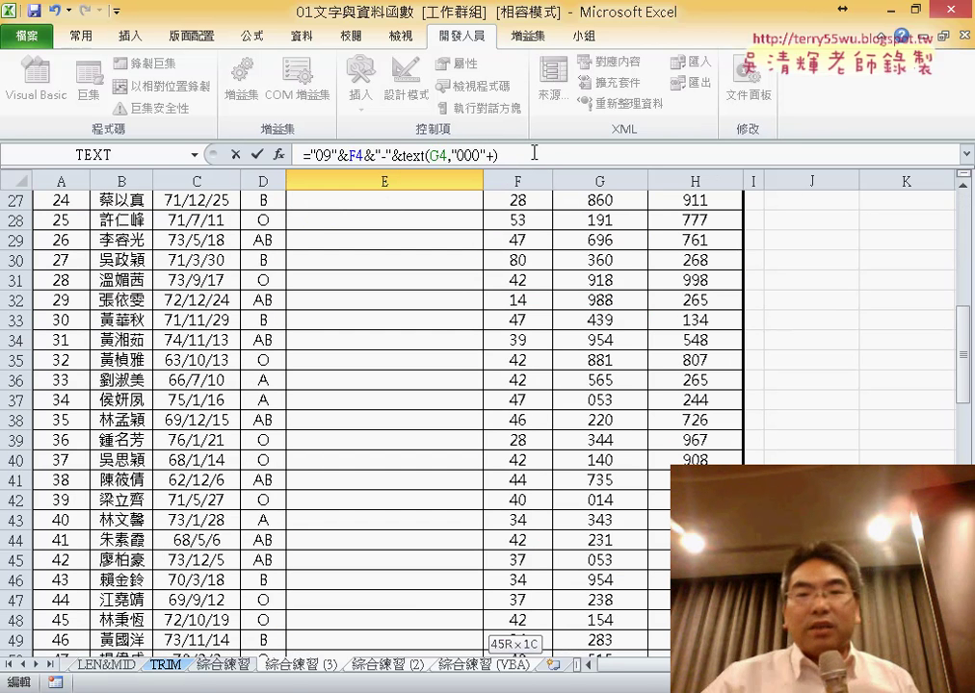
pyautogui.press('BackSpace')
pyautogui.press('BackSpace')
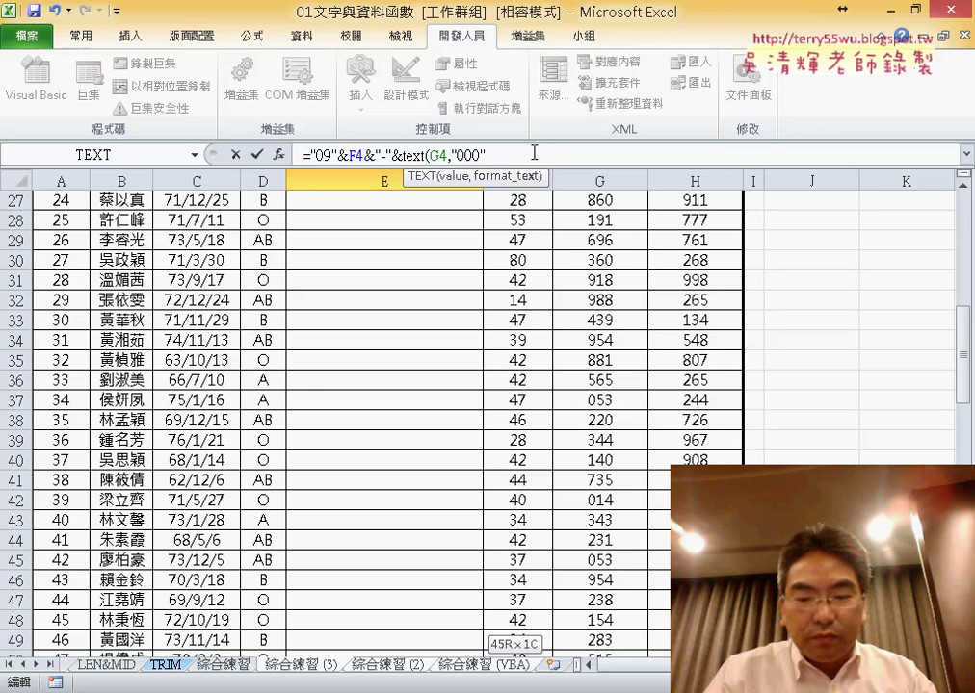
pyautogui.write(')')
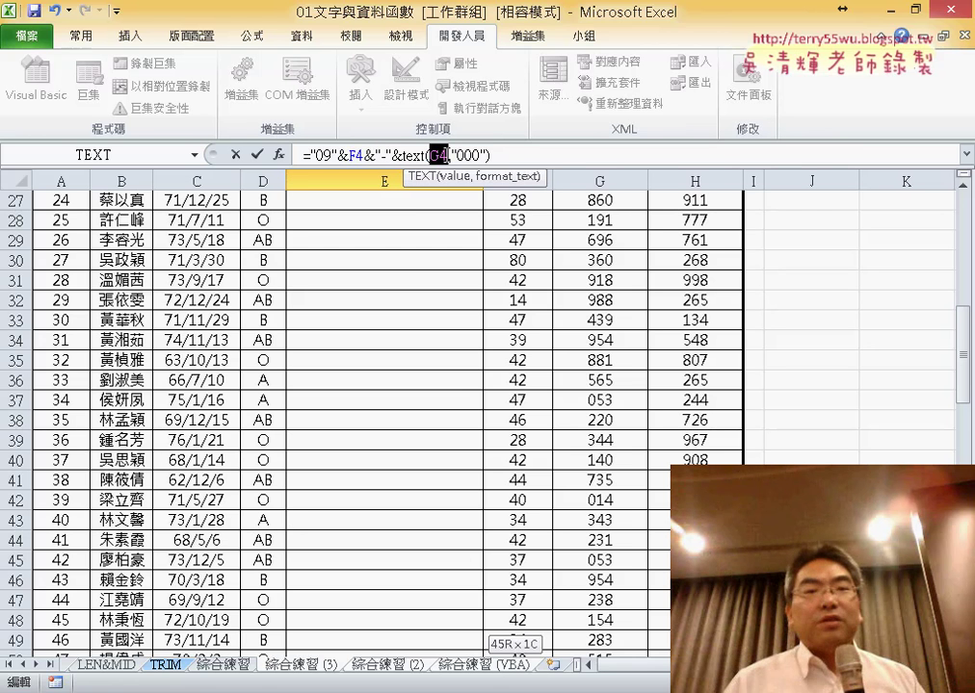
pyautogui.click(256, 154)
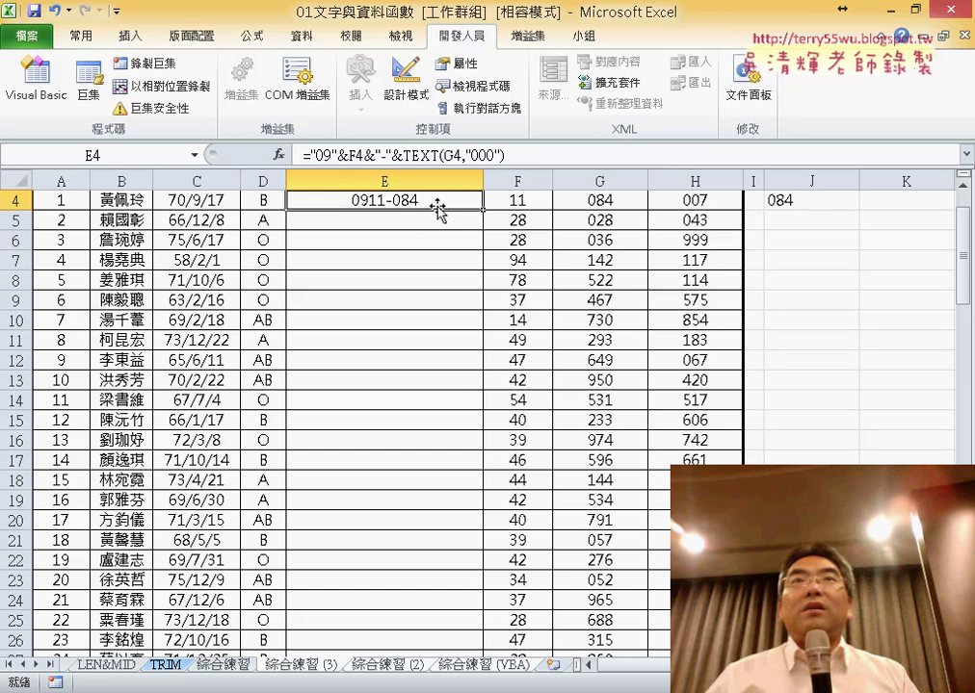
pyautogui.doubleClick(449, 154)
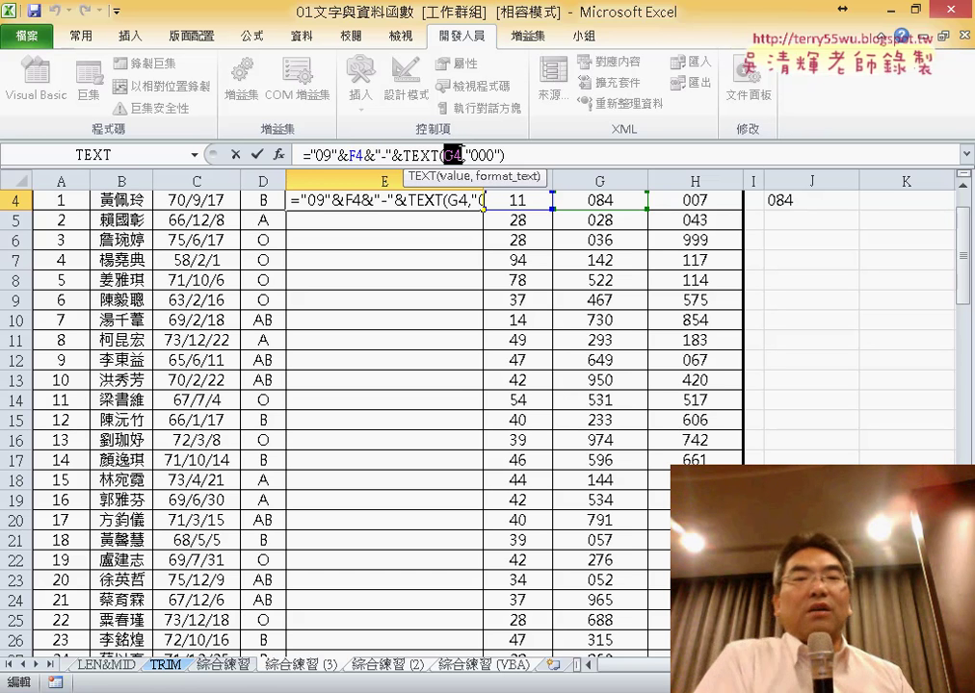
pyautogui.moveTo(504, 154); pyautogui.dragTo(382, 156)
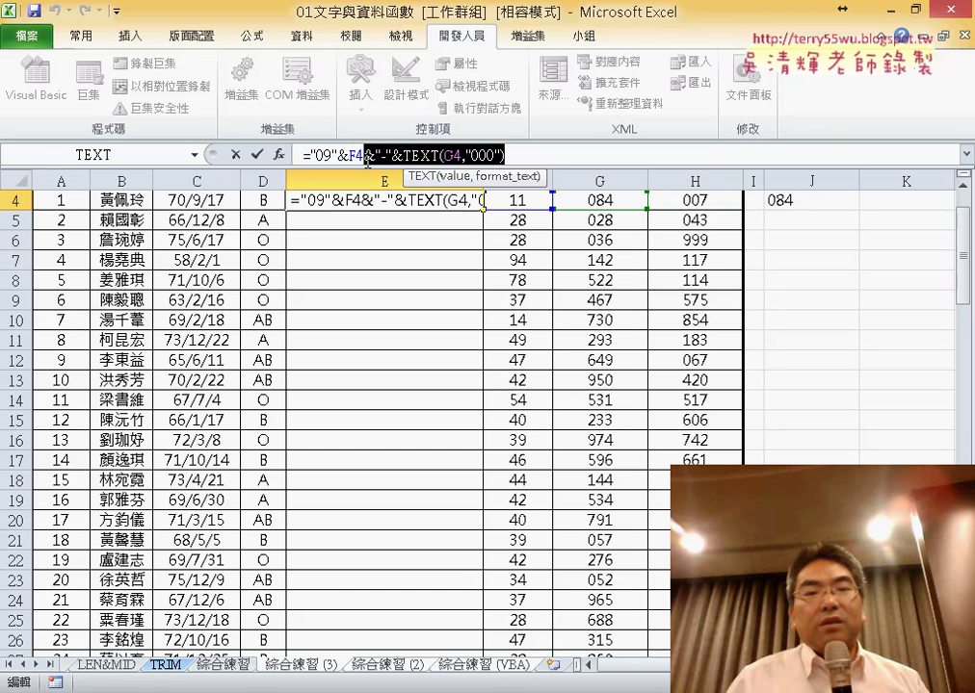
pyautogui.rightClick(382, 157)
pyautogui.click(404, 189)
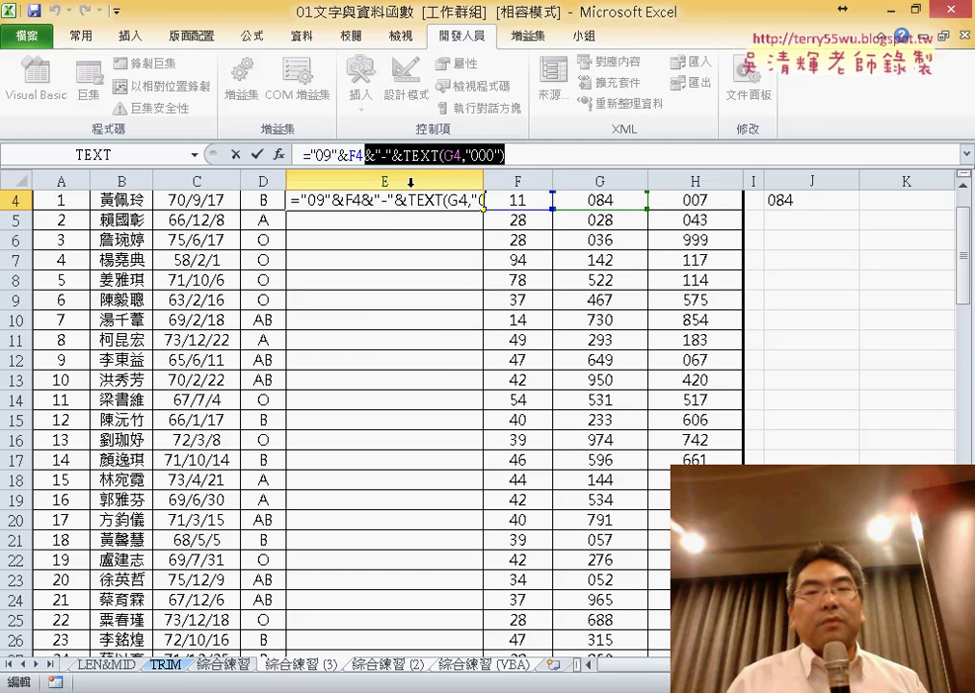
pyautogui.click(536, 155)
pyautogui.rightClick(538, 156)
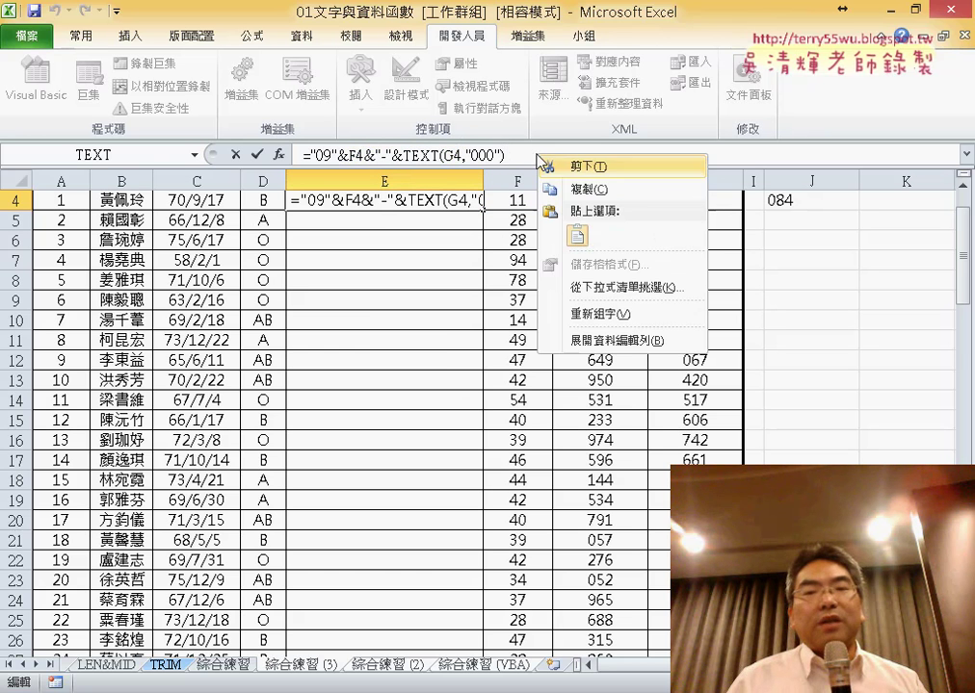
pyautogui.click(579, 238)
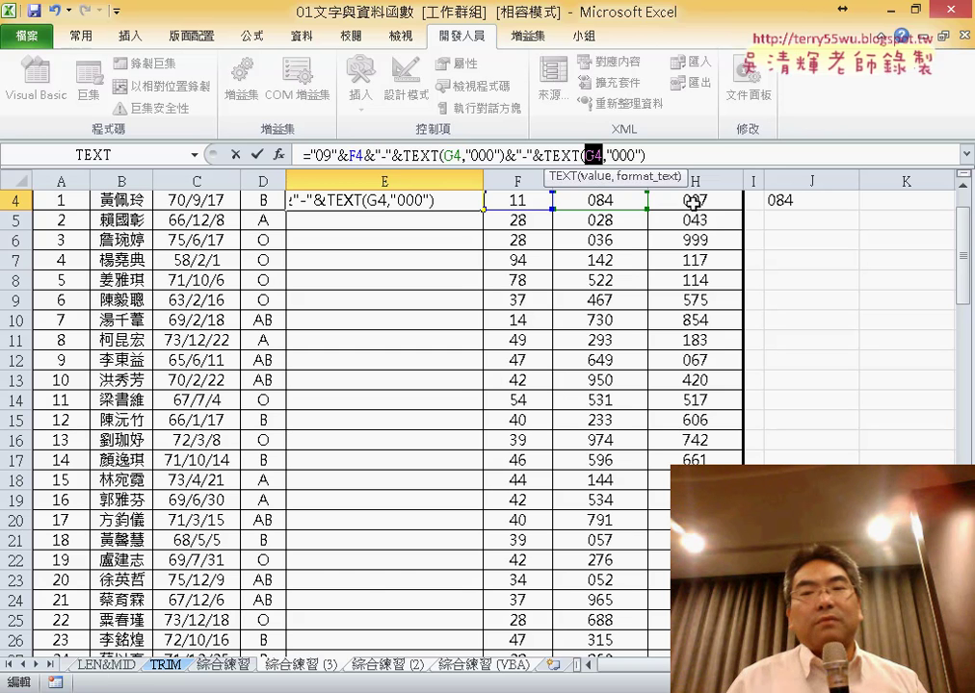
pyautogui.click(692, 202)
pyautogui.click(256, 155)
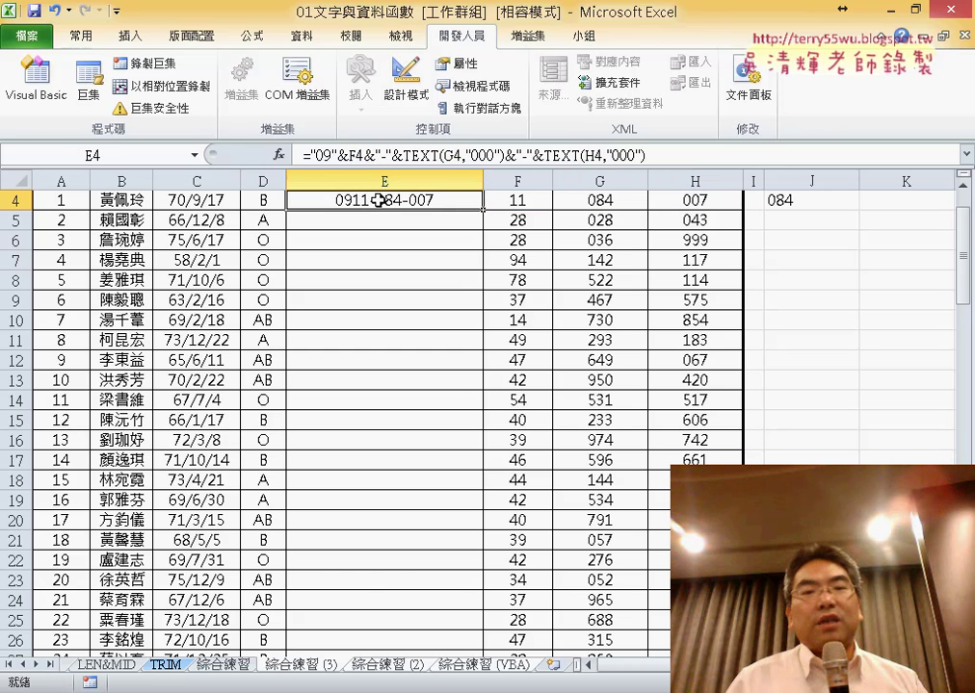
pyautogui.doubleClick(482, 210)
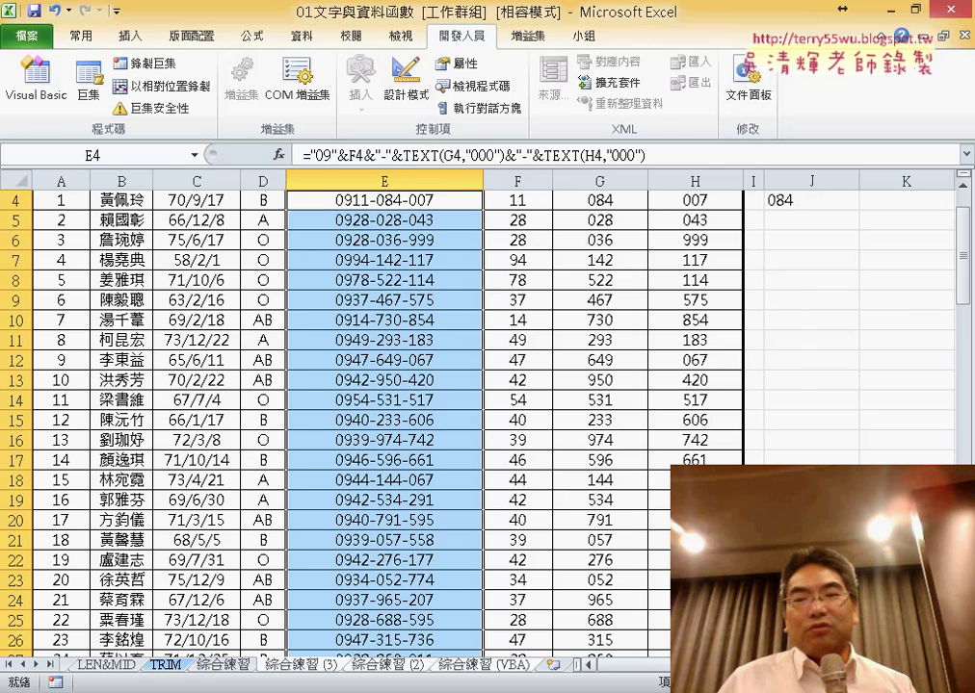
pyautogui.hscroll(2, 835, 451)
pyautogui.hscroll(1, 834, 452)
pyautogui.scroll(1, 823, 414)
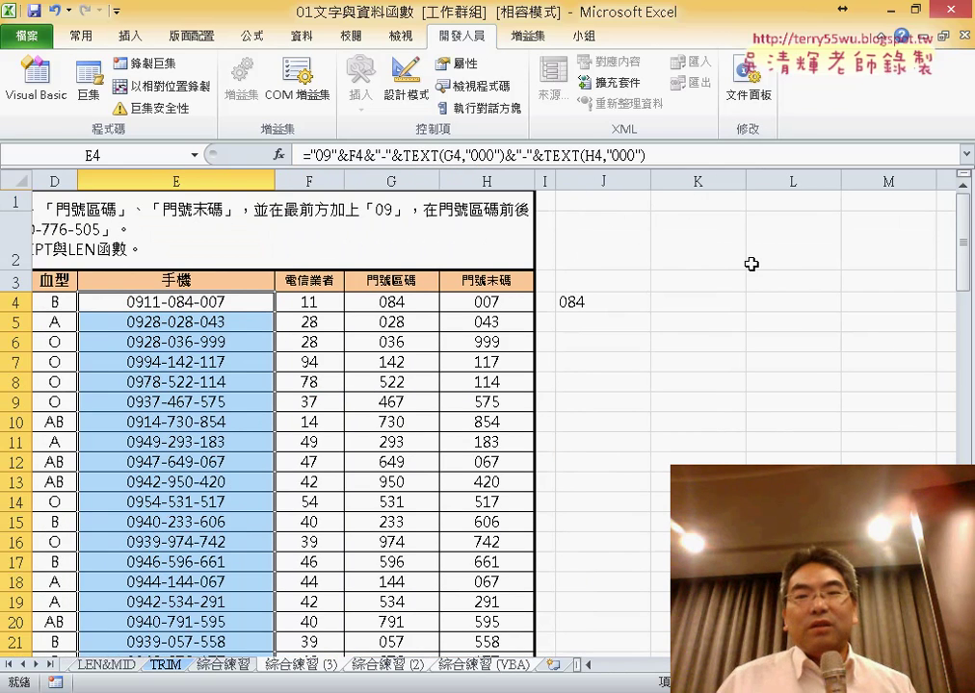
# Clear the 084 helper value from J4.
pyautogui.click(729, 300)
pyautogui.click(621, 305)
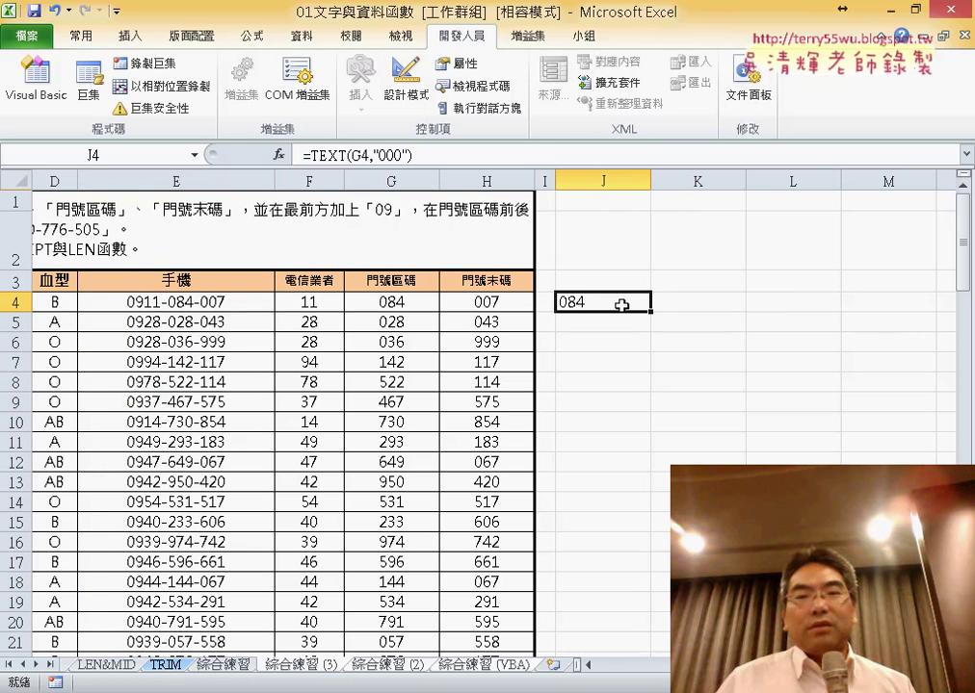
pyautogui.press('Delete')
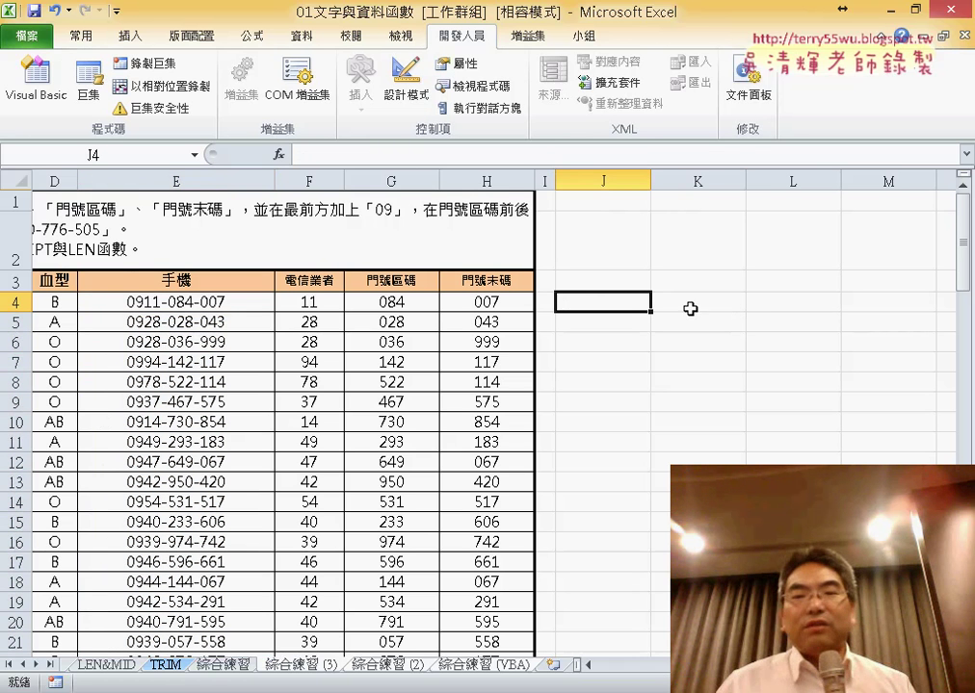
# Enter the date 2017/6/9 in K4.
pyautogui.click(691, 308)
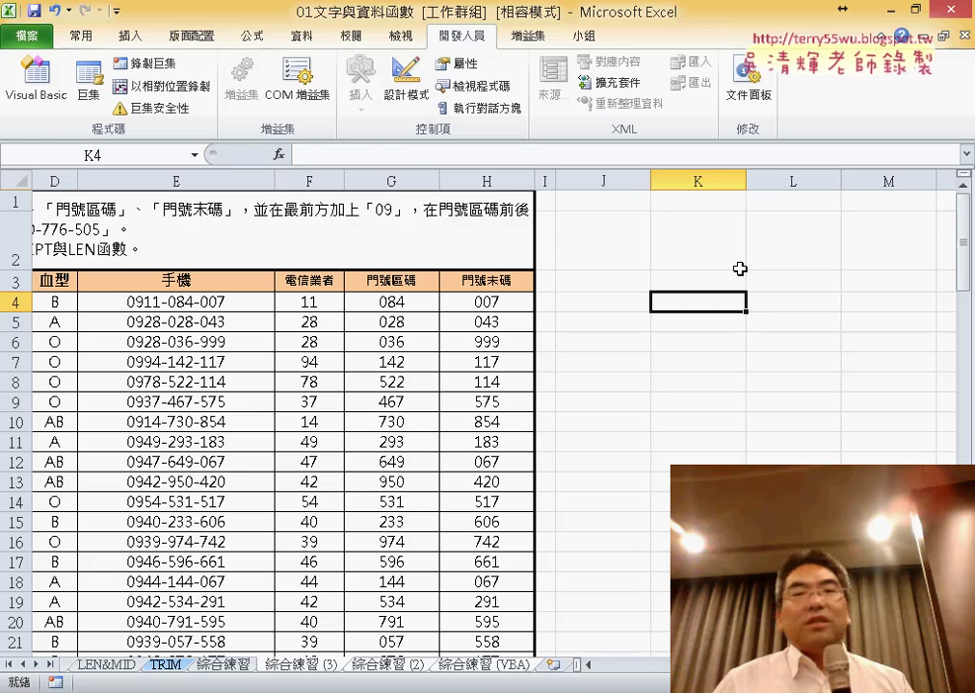
pyautogui.click(369, 148)
pyautogui.write('2017/')
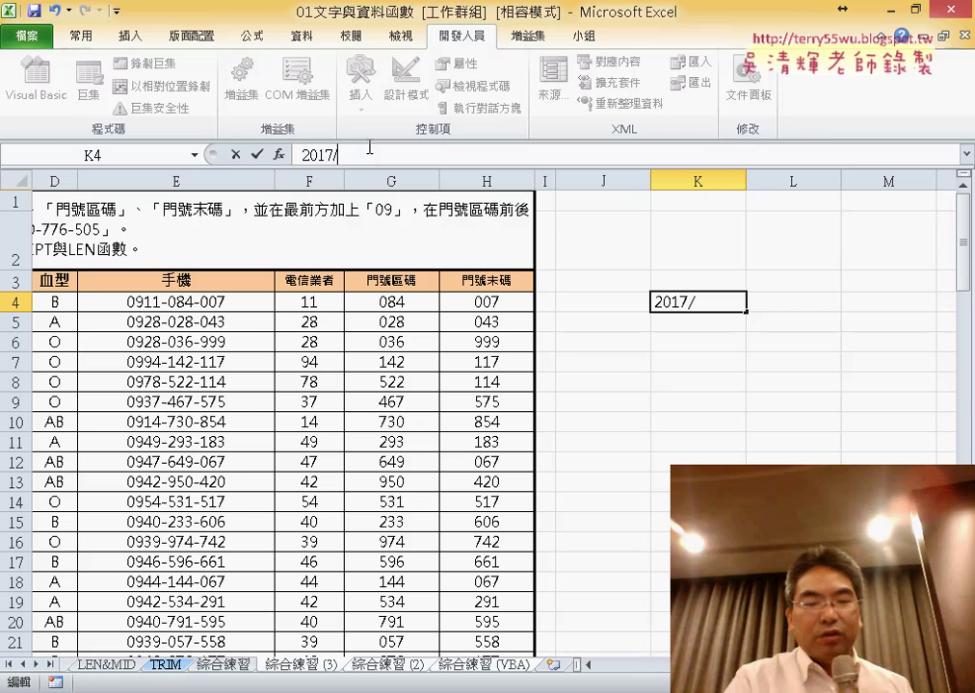
pyautogui.write('6/9')
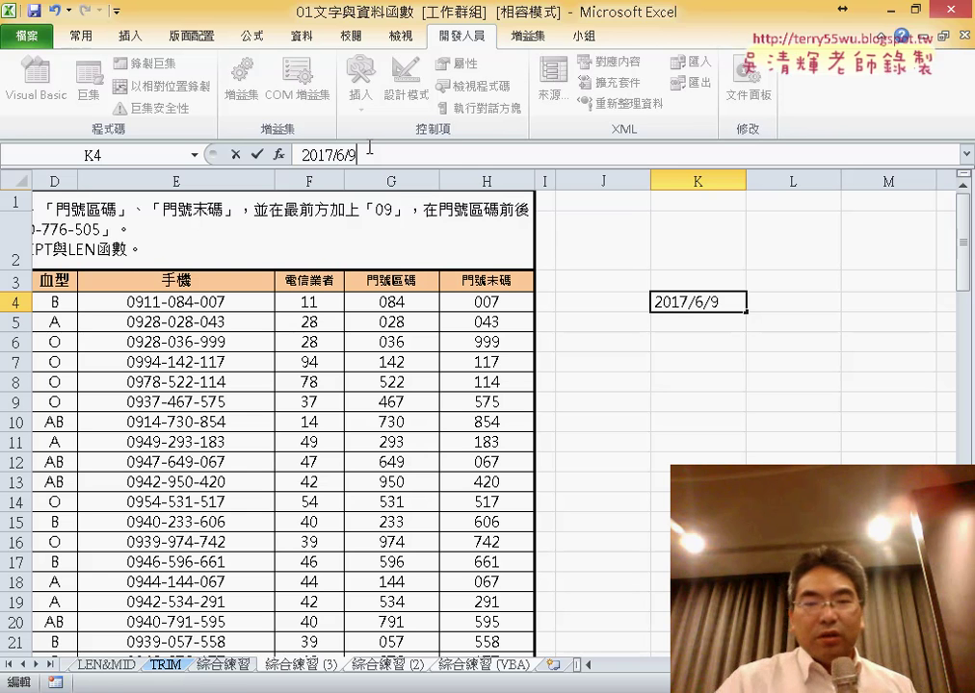
pyautogui.press('Return')
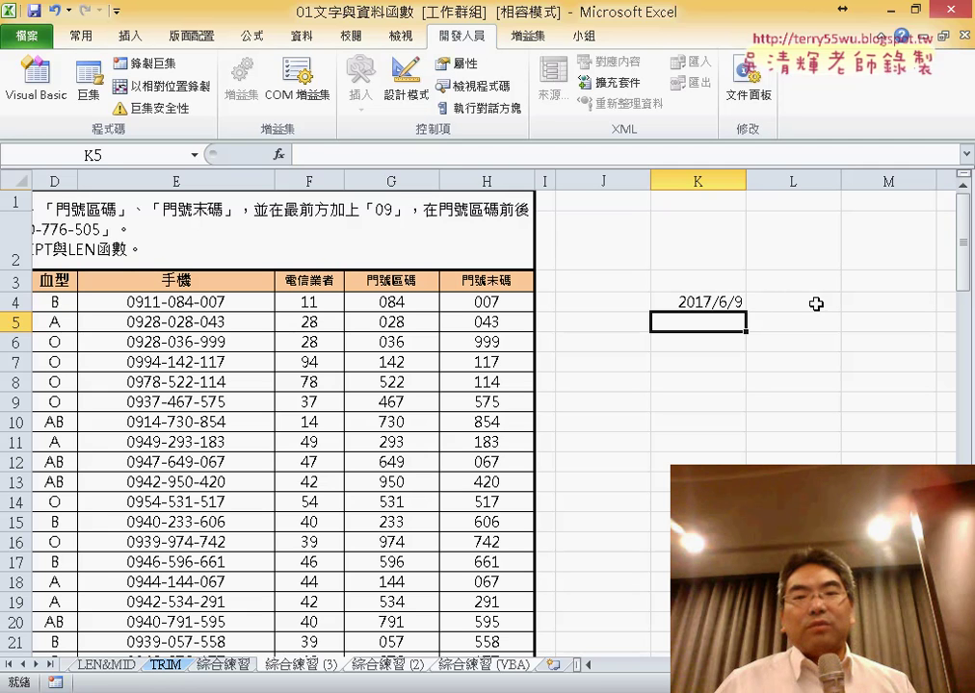
pyautogui.click(716, 303)
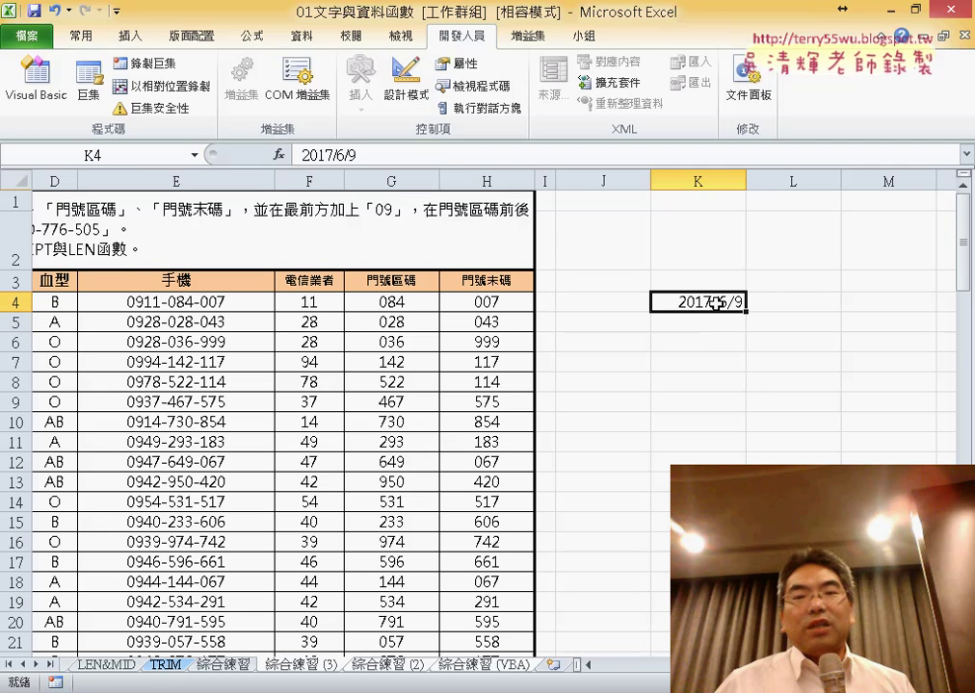
pyautogui.click(807, 303)
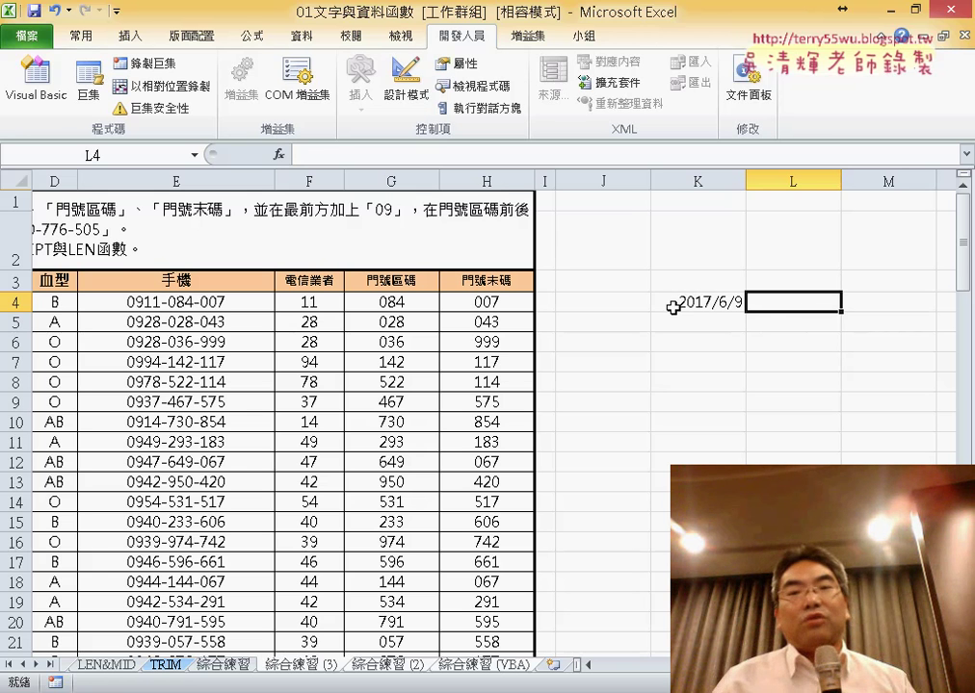
pyautogui.click(281, 155)
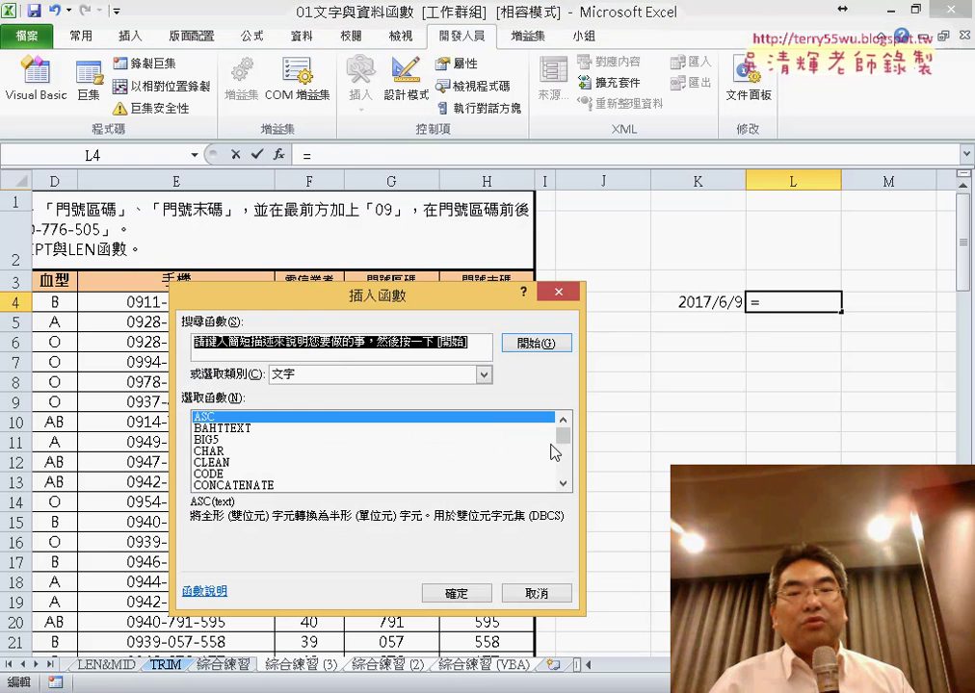
pyautogui.moveTo(562, 437); pyautogui.dragTo(564, 458)
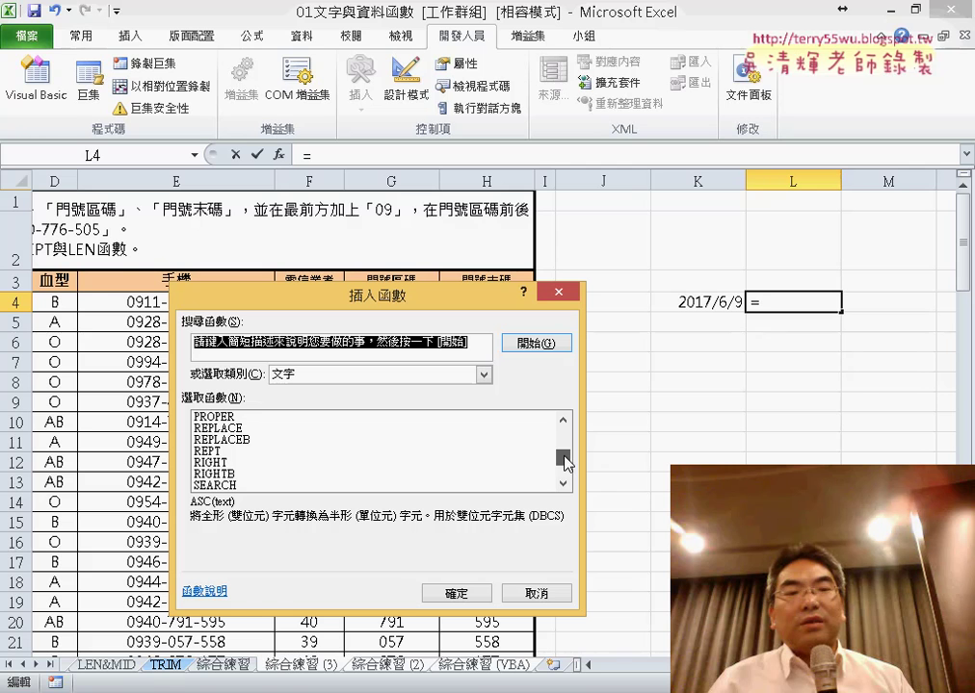
pyautogui.moveTo(563, 459); pyautogui.dragTo(574, 454)
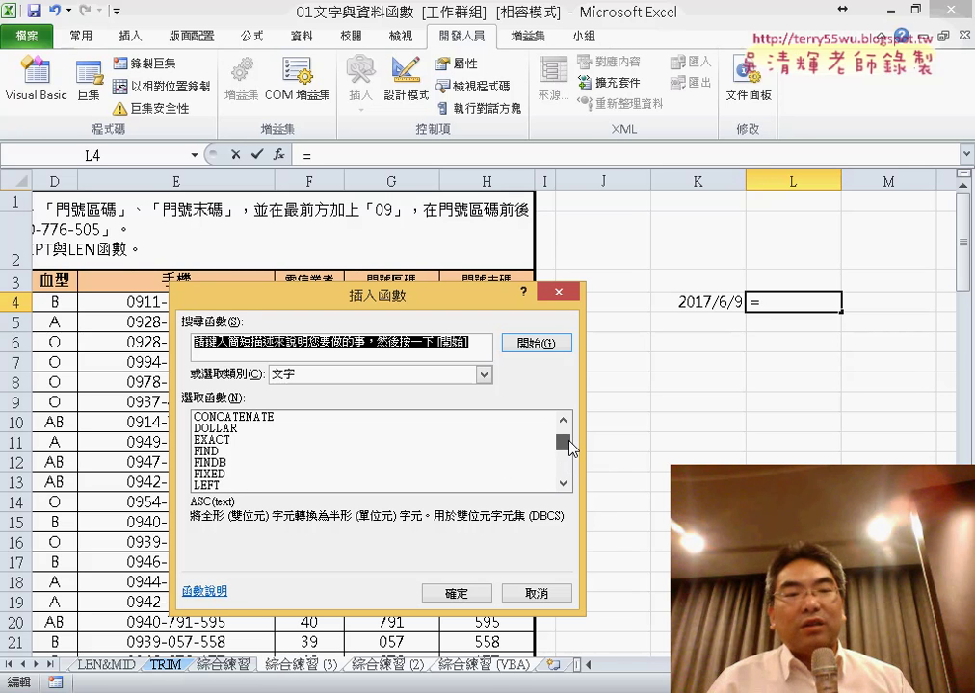
pyautogui.click(217, 429)
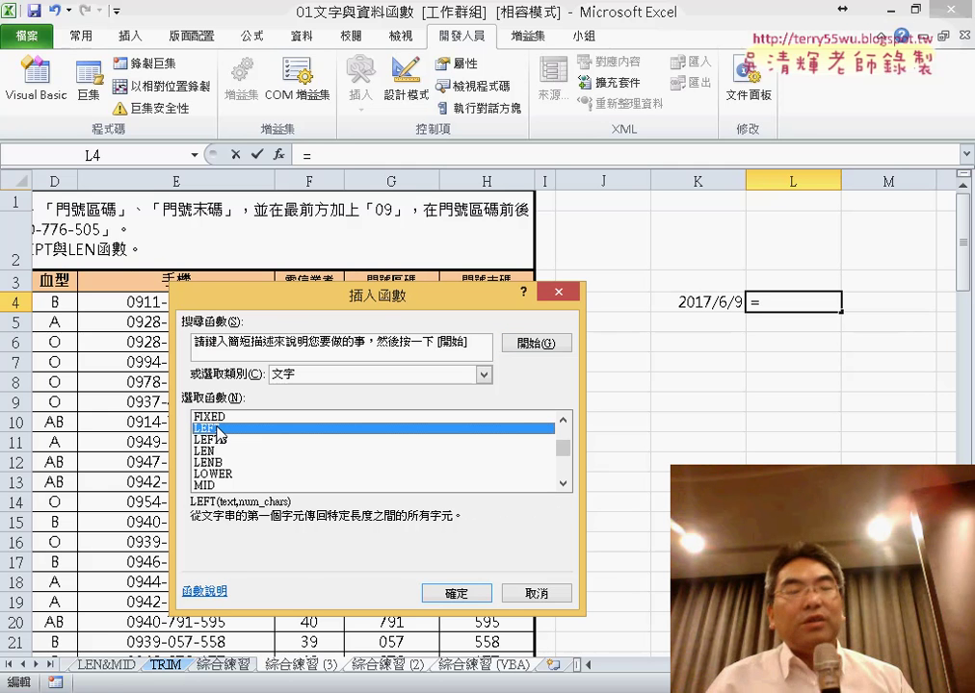
pyautogui.click(459, 592)
pyautogui.click(686, 303)
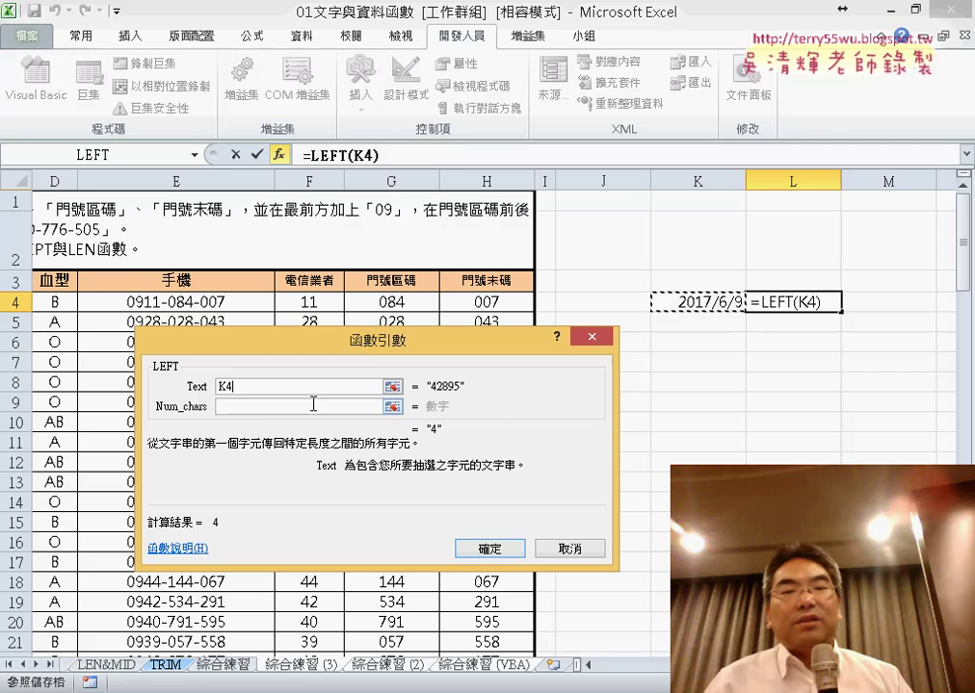
pyautogui.click(269, 406)
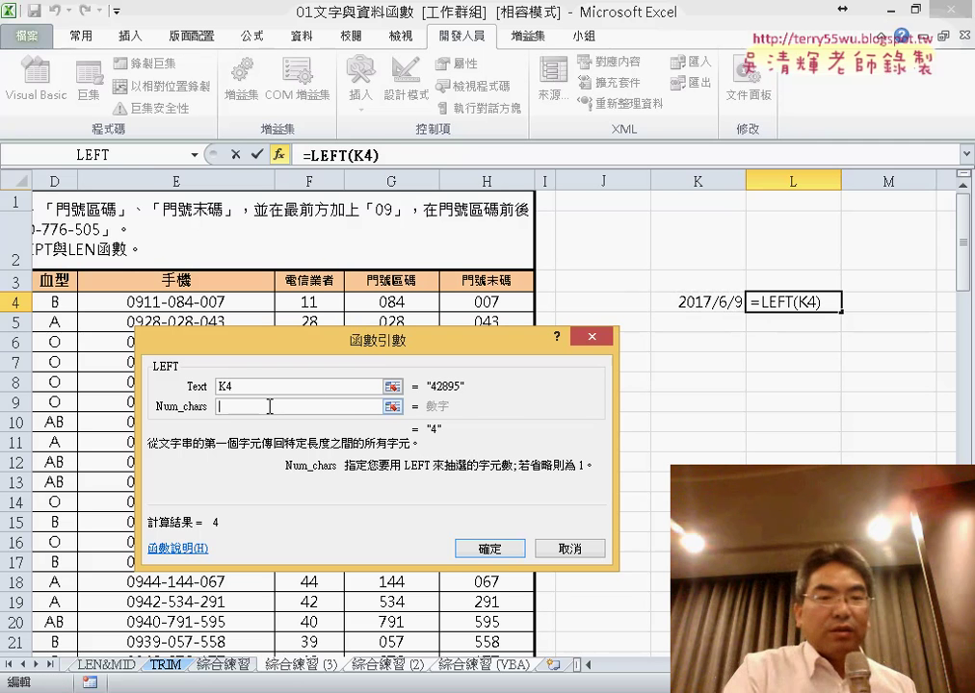
pyautogui.write('4')
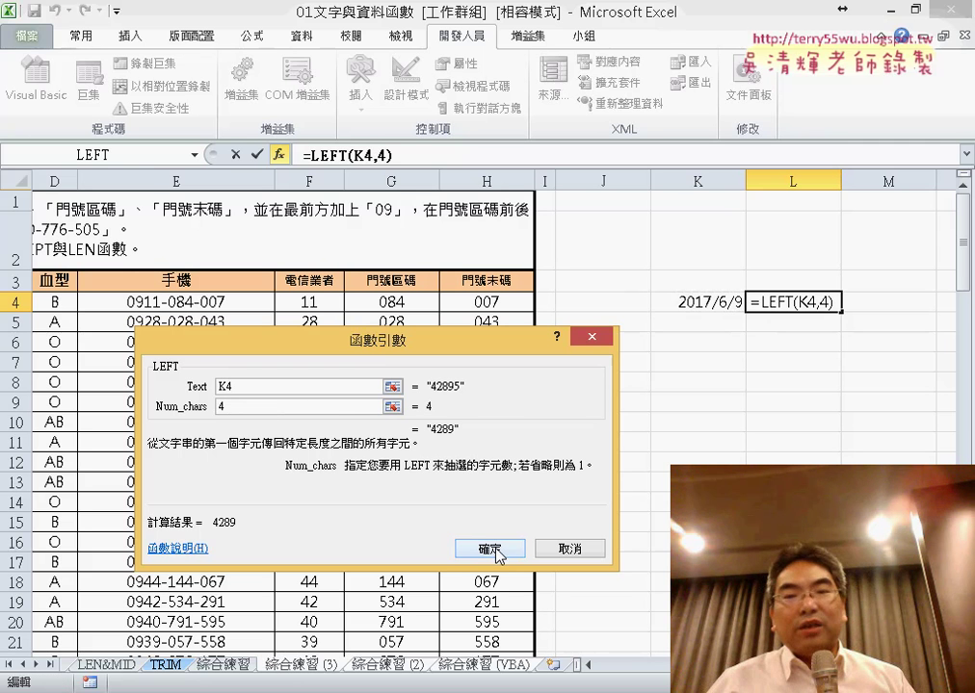
pyautogui.click(495, 552)
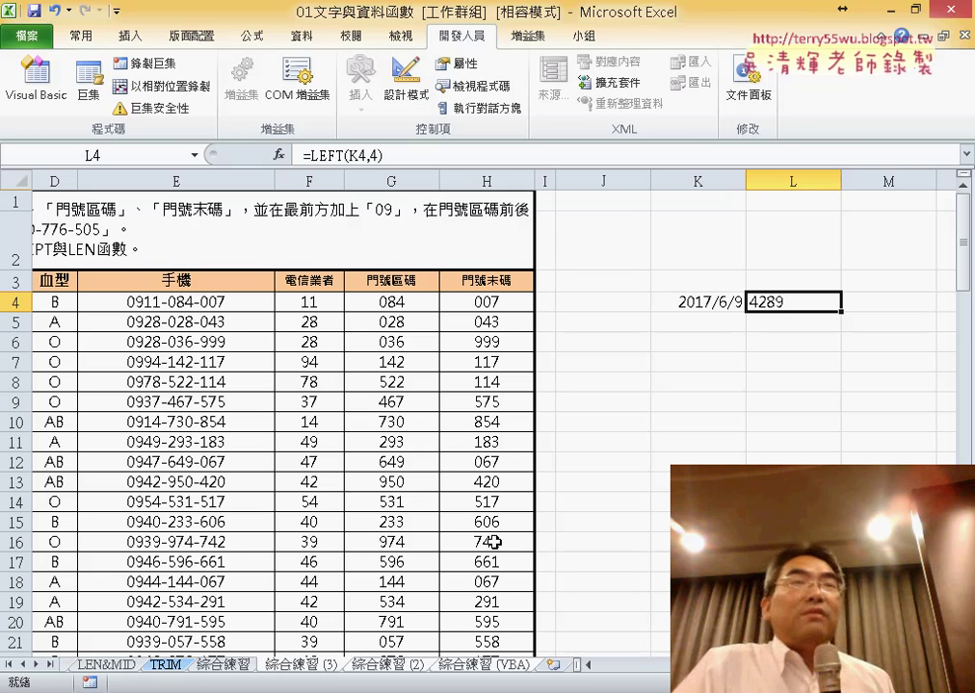
pyautogui.press('Delete')
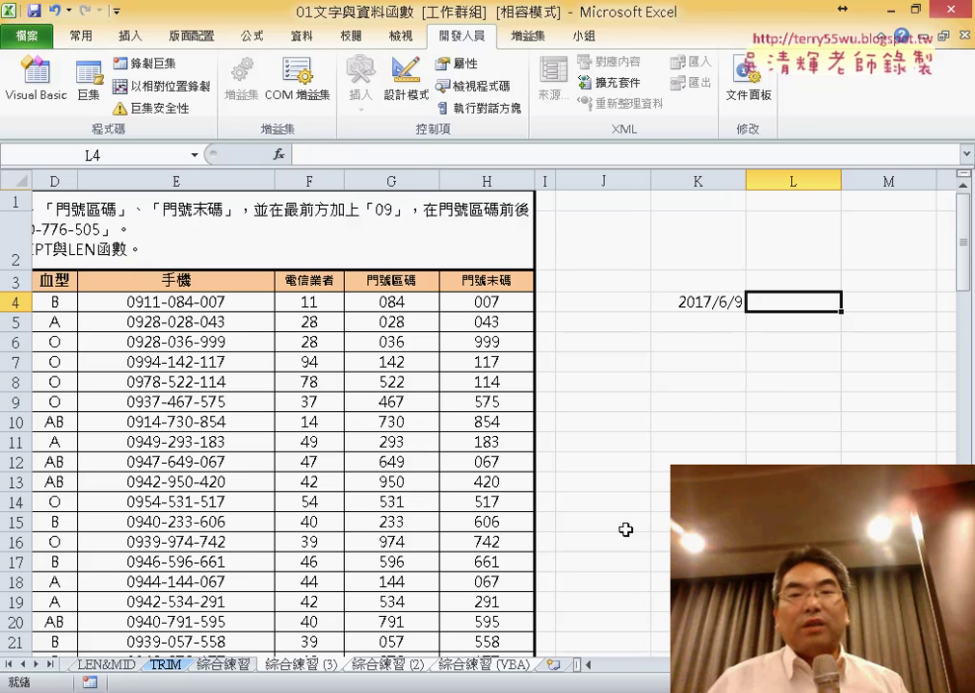
# Apply the General (通用格式) number format to K4 so its date shows as serial 42895.
pyautogui.click(706, 304)
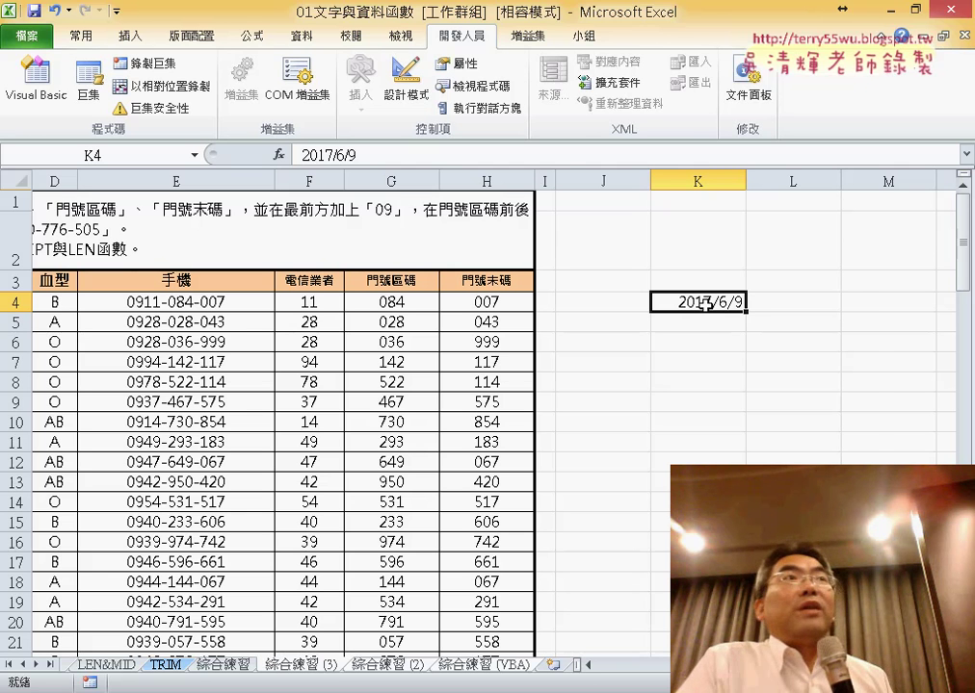
pyautogui.rightClick(706, 304)
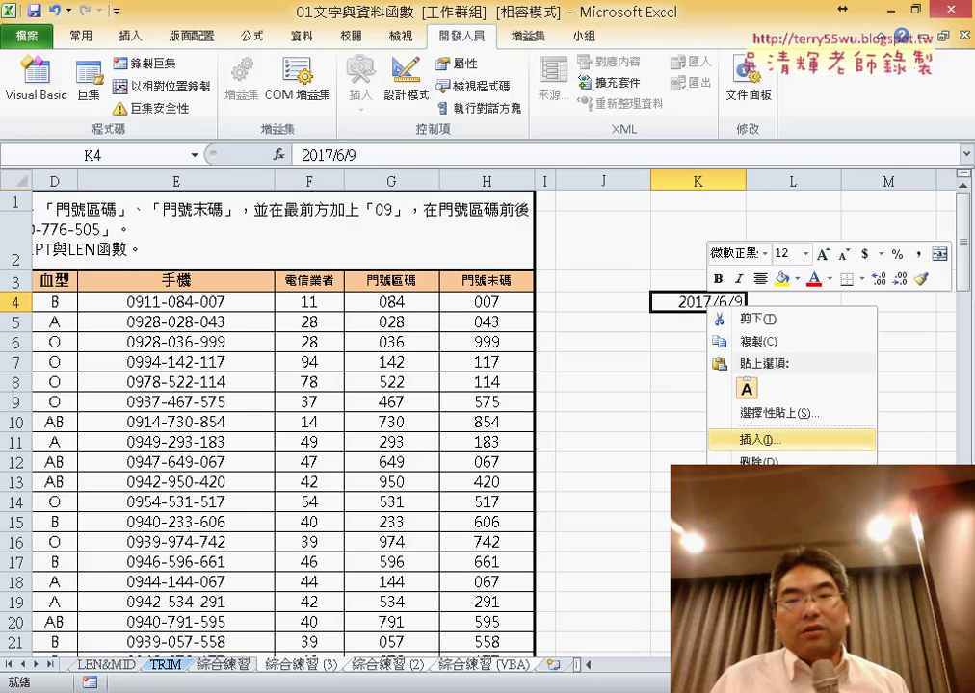
pyautogui.press('Escape')
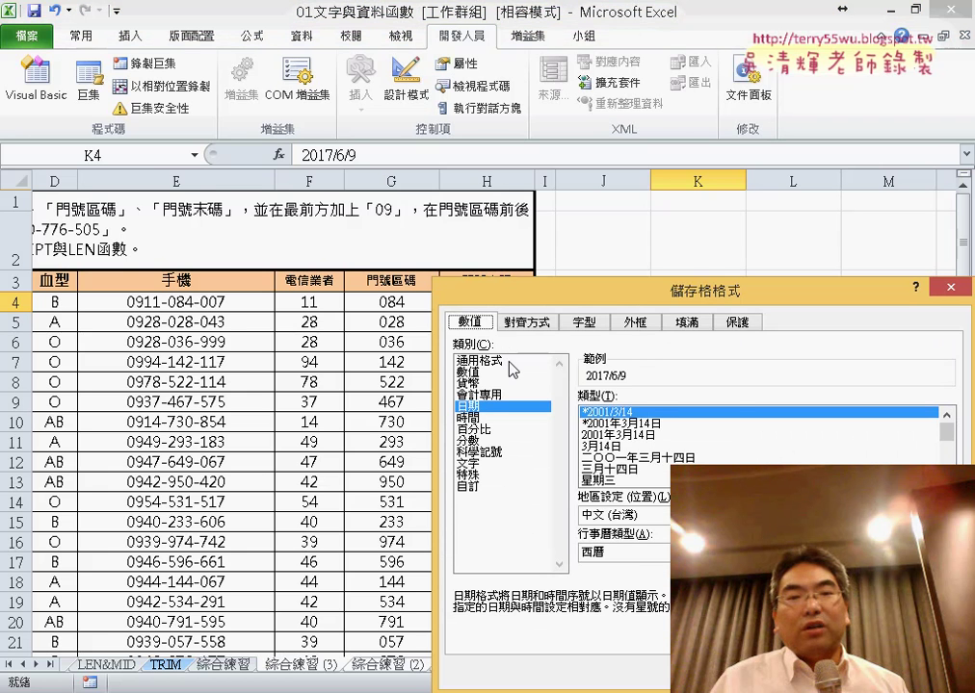
pyautogui.moveTo(537, 304); pyautogui.dragTo(226, 162)
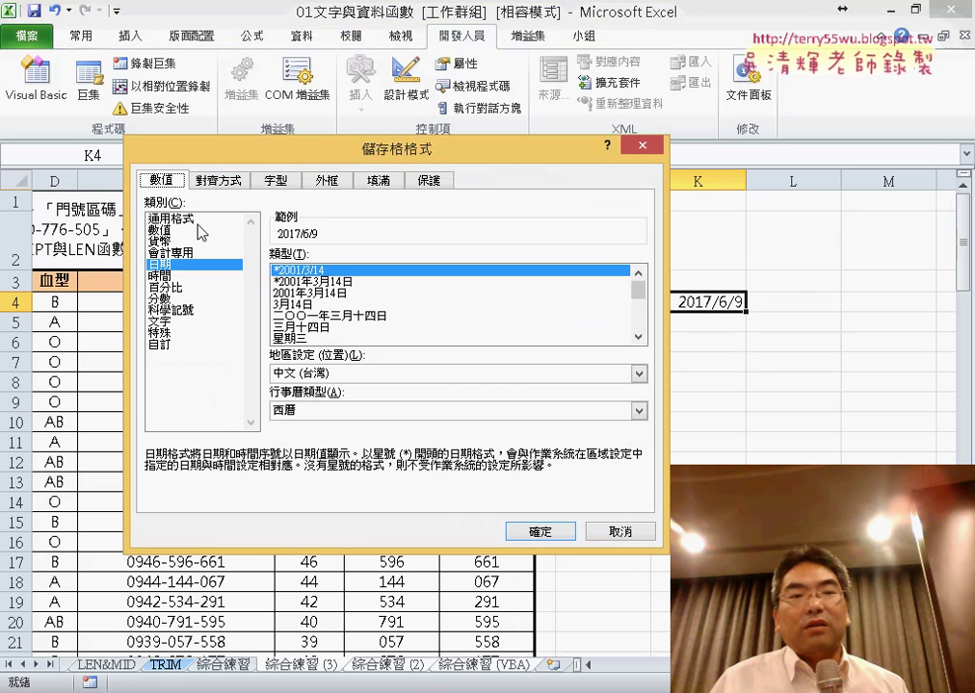
pyautogui.click(183, 218)
pyautogui.click(547, 533)
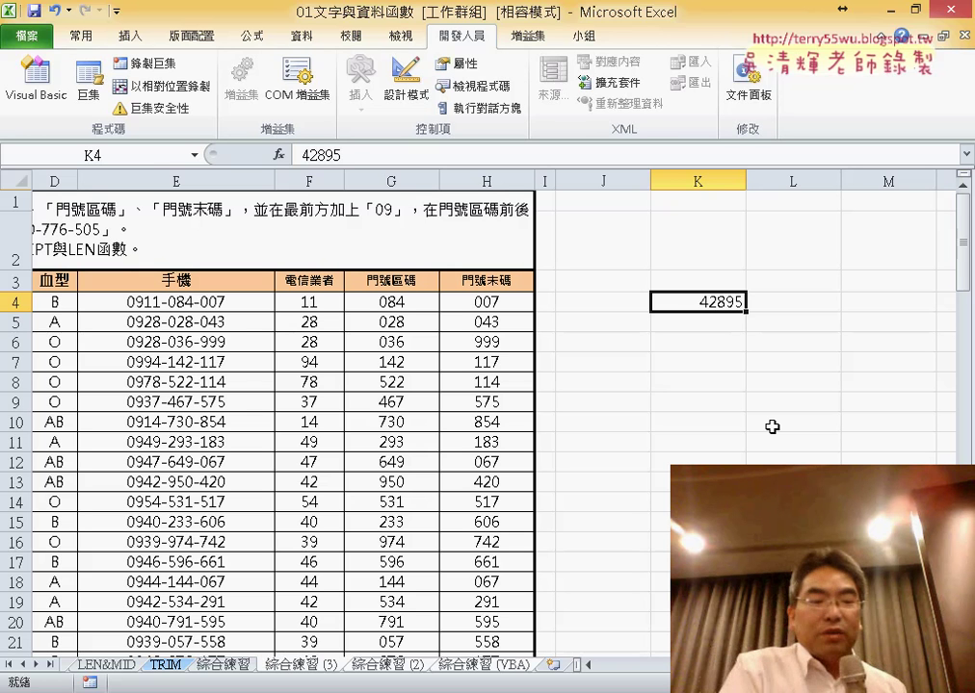
# Restore K4's date display of 2017/6/9 and reopen its Format Cells dialog.
pyautogui.hotkey('ctrl', 'shift', '3')
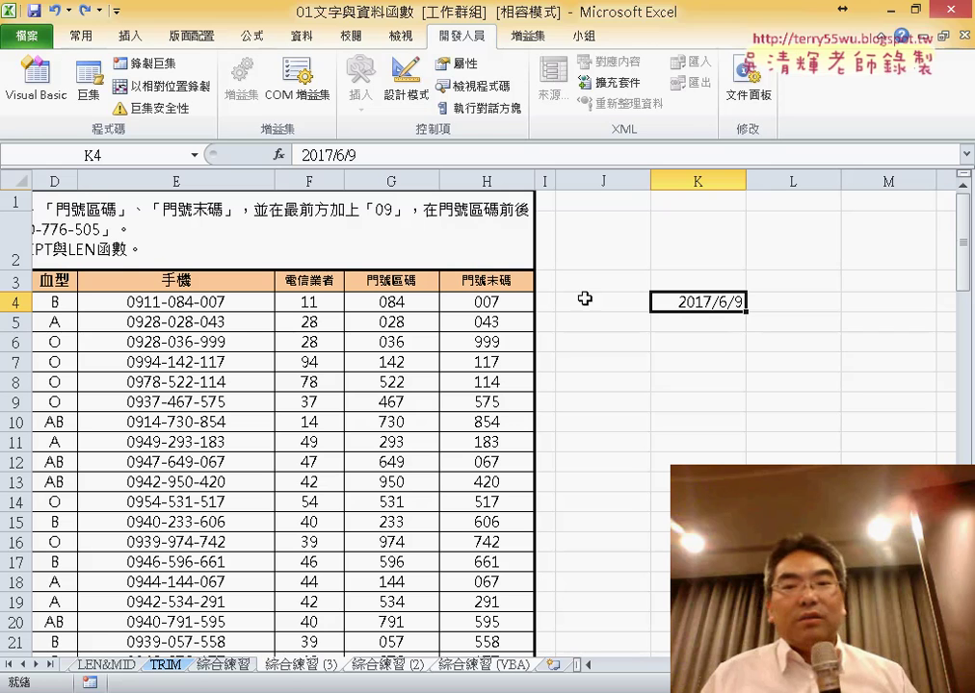
pyautogui.rightClick(714, 302)
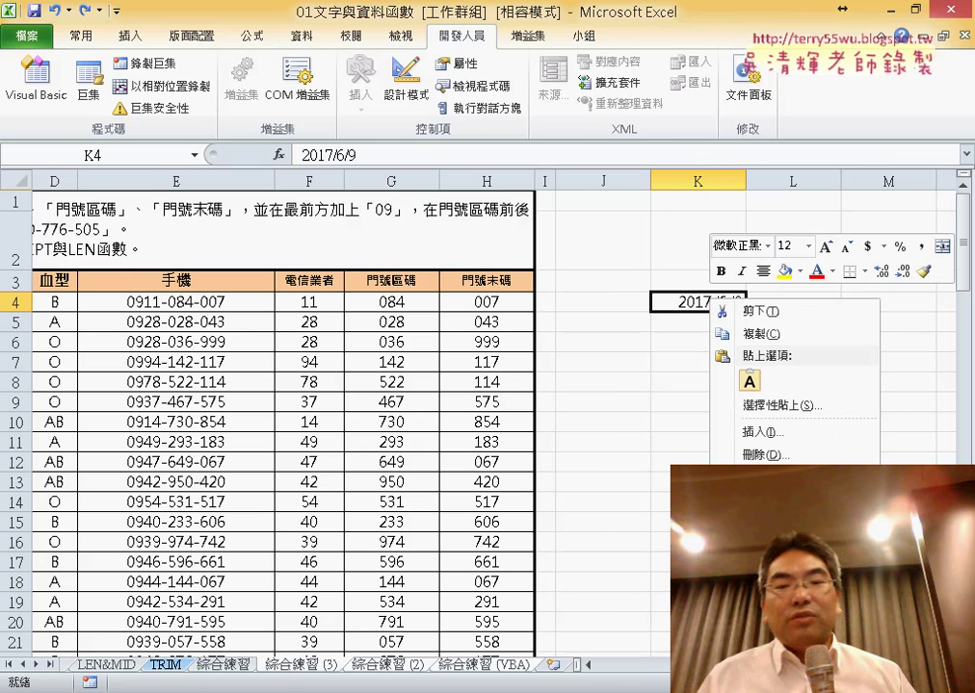
pyautogui.click(761, 527)
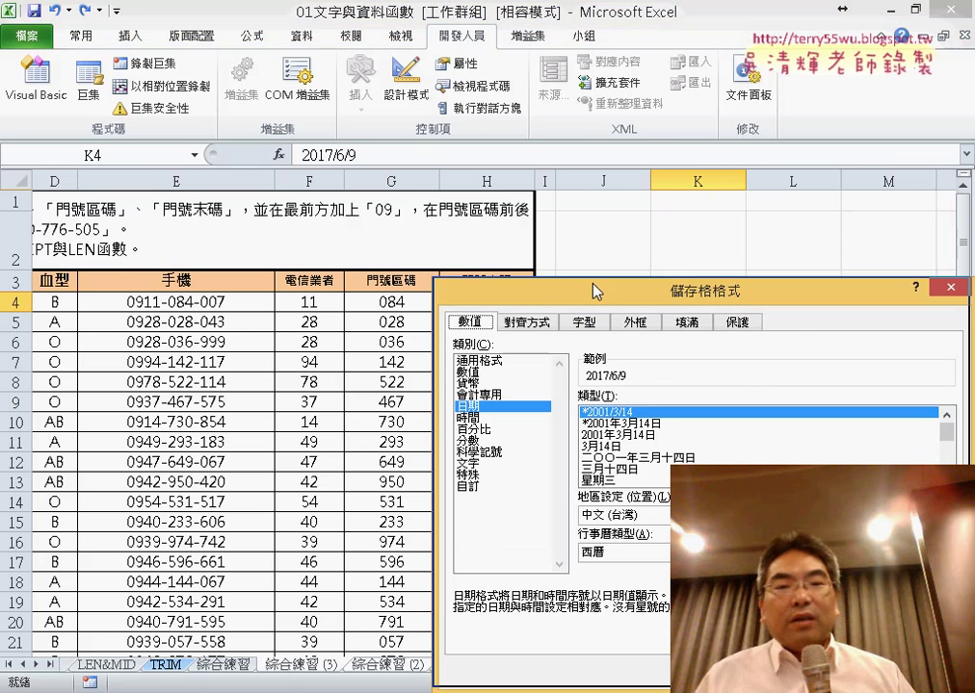
# Inspect K4's custom format code yyyy/m/d, then cancel the dialog without changes.
pyautogui.click(203, 247)
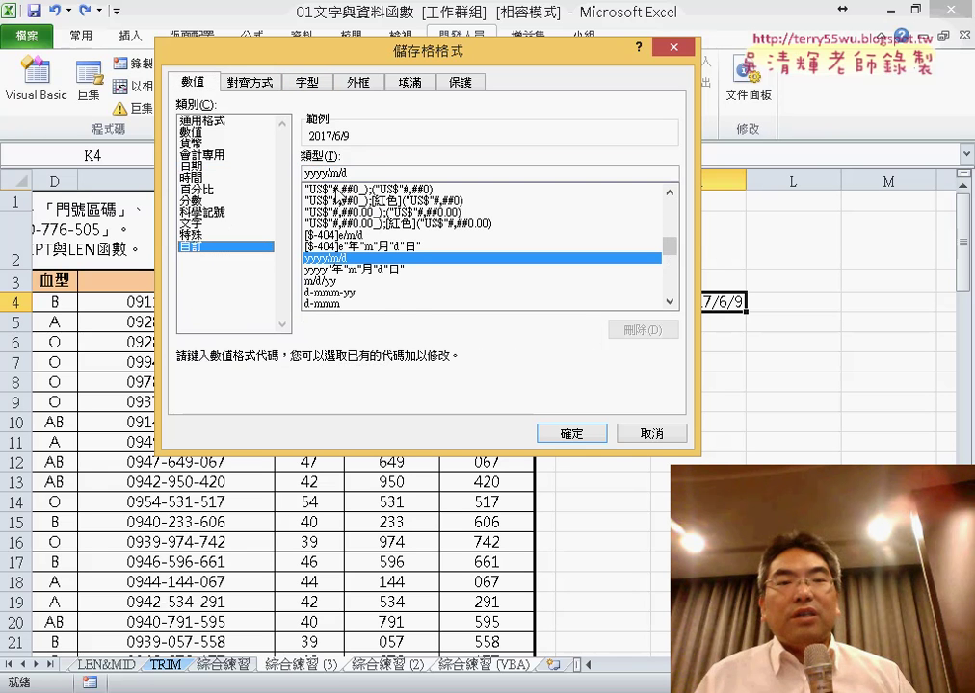
pyautogui.doubleClick(370, 171)
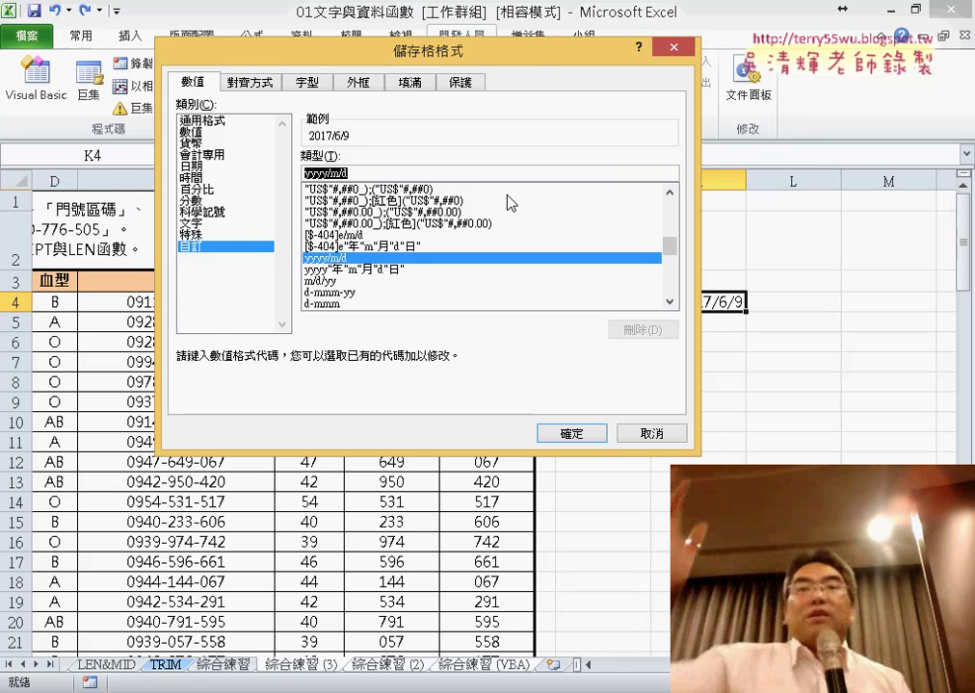
pyautogui.click(661, 441)
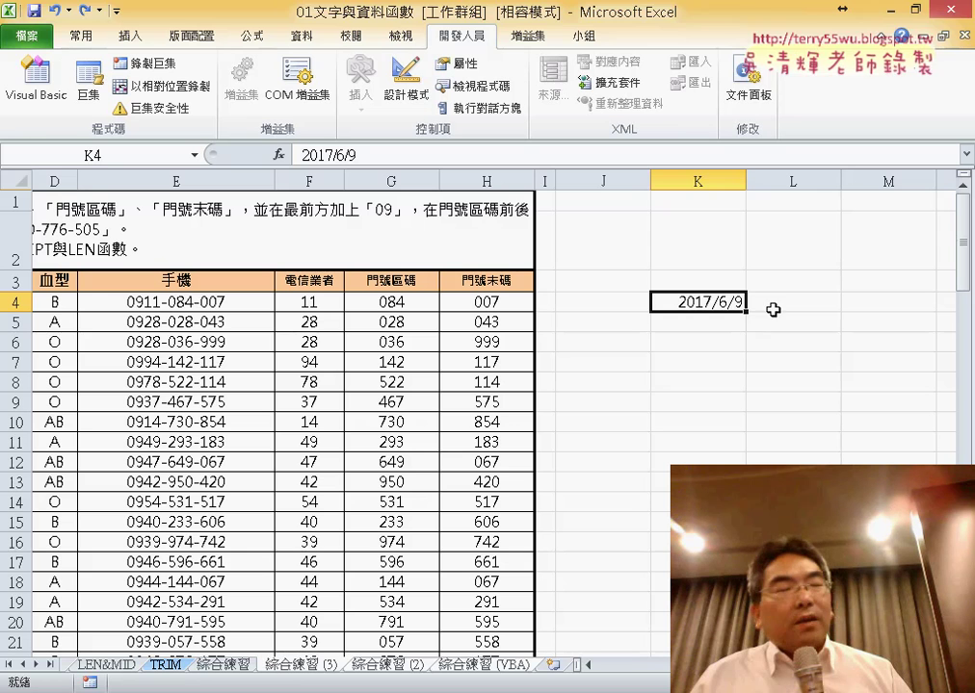
# Enter =TEXT(K4,"yyyy/m/d") in L4 to show the date as the text 2017/6/9.
pyautogui.click(803, 305)
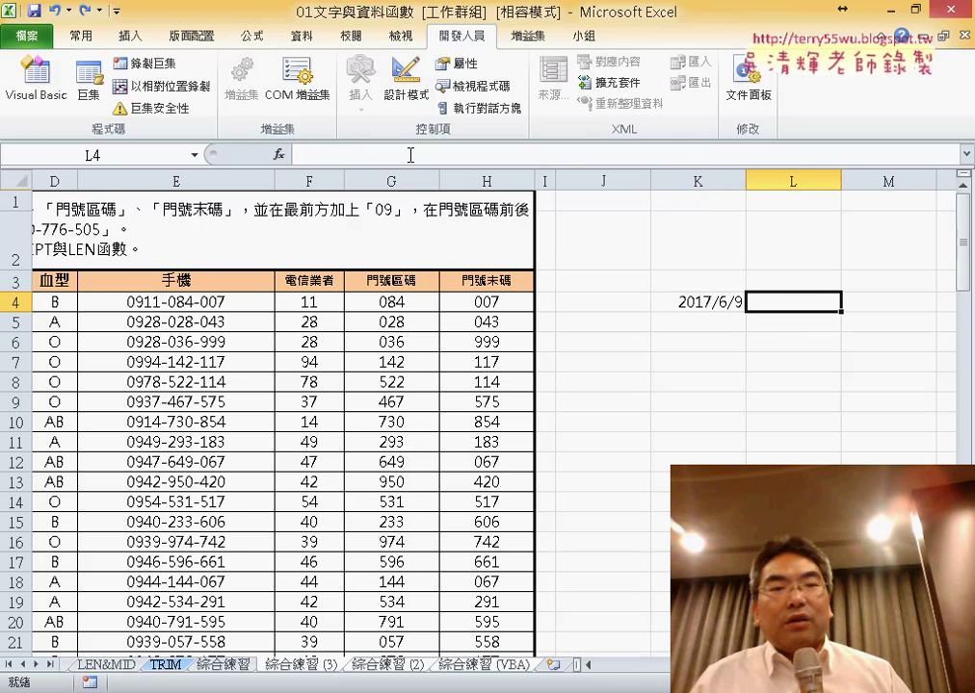
pyautogui.click(278, 154)
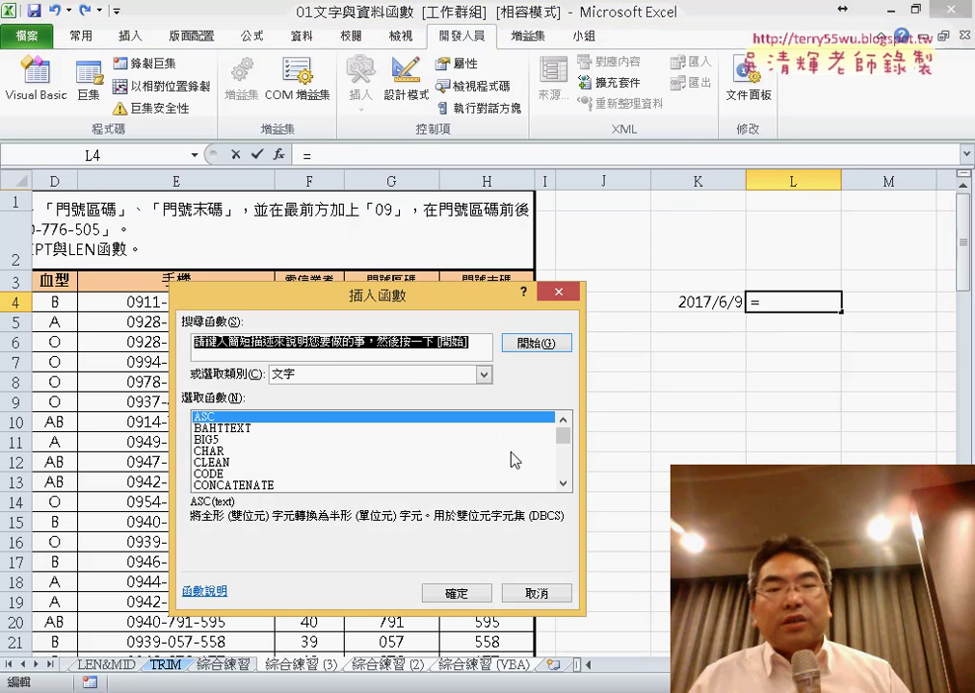
pyautogui.moveTo(563, 435); pyautogui.dragTo(563, 466)
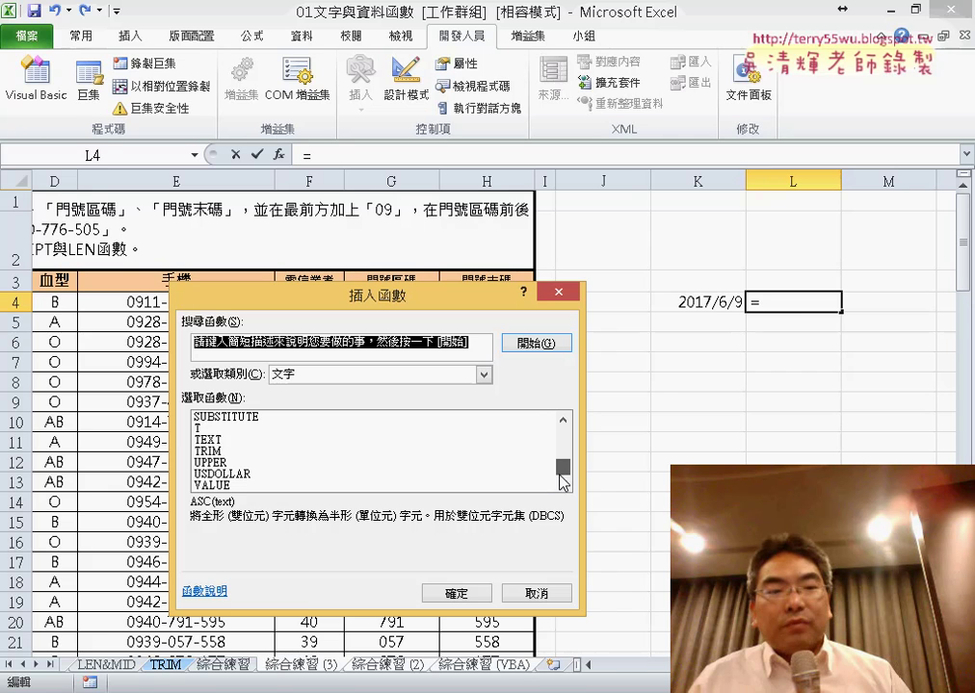
pyautogui.click(236, 441)
pyautogui.click(456, 593)
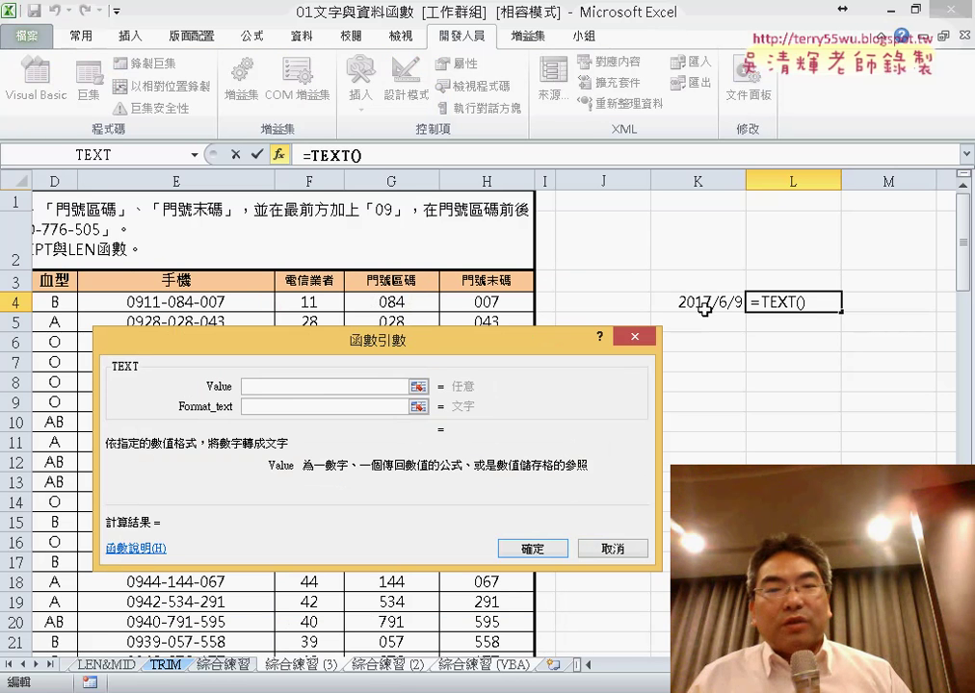
pyautogui.click(704, 306)
pyautogui.click(337, 407)
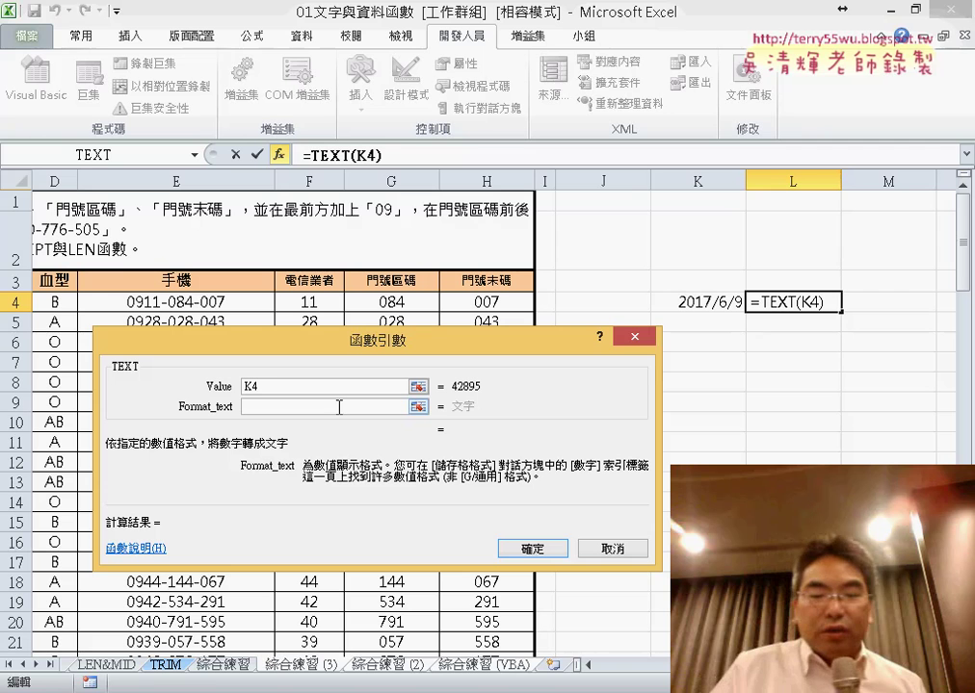
pyautogui.write('"yy')
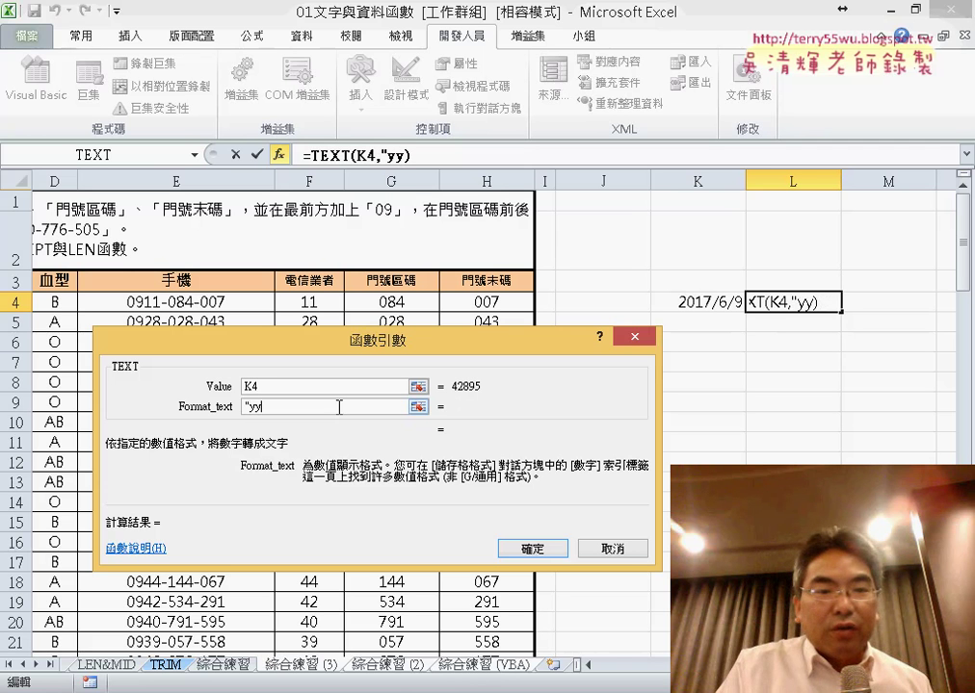
pyautogui.write('yy')
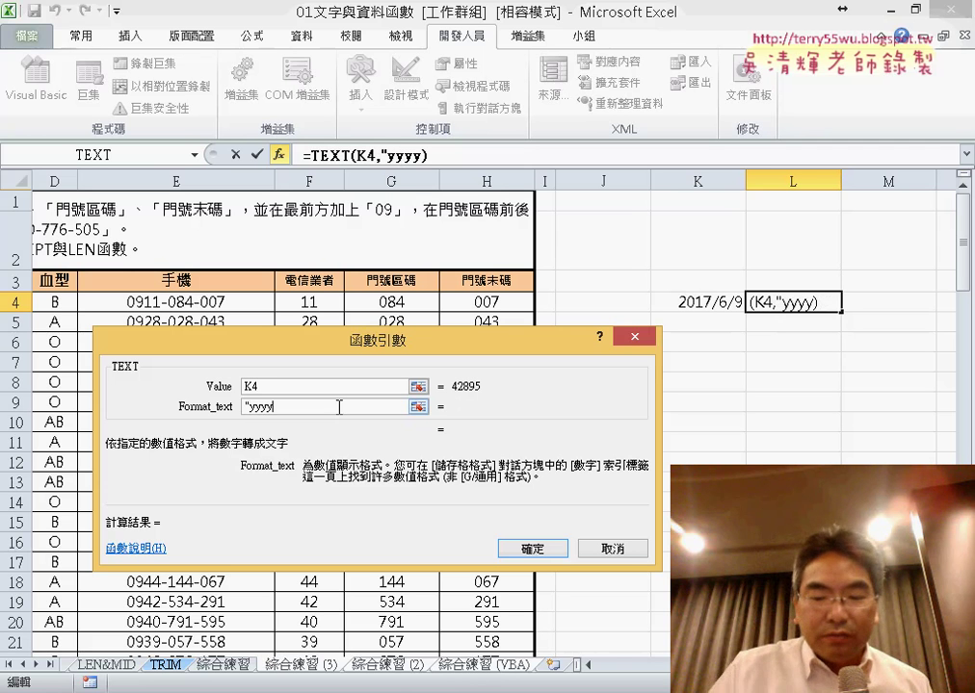
pyautogui.write('/m')
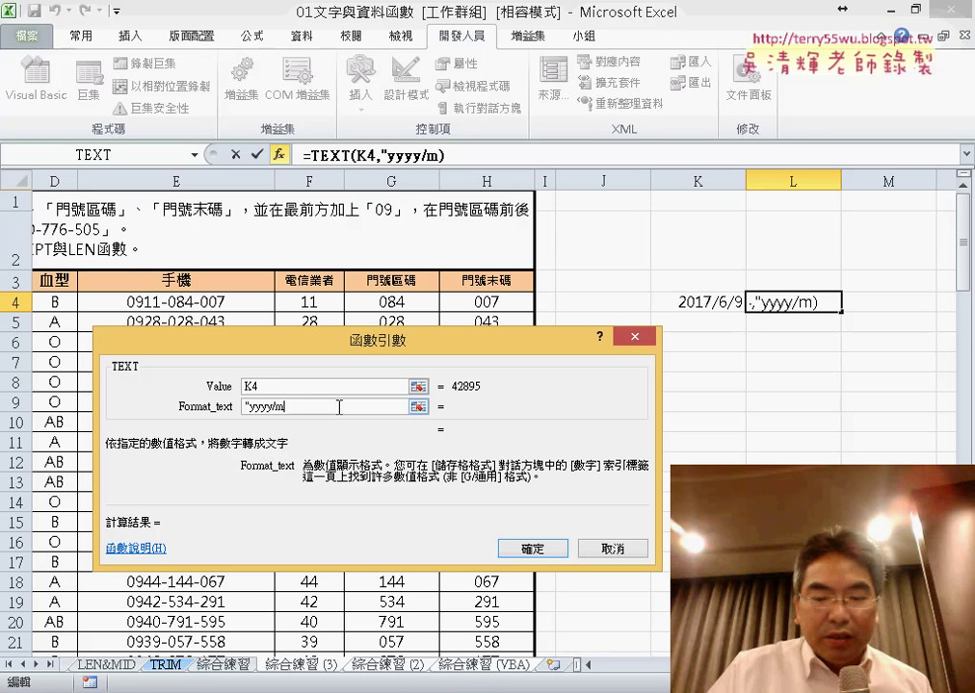
pyautogui.write('/d')
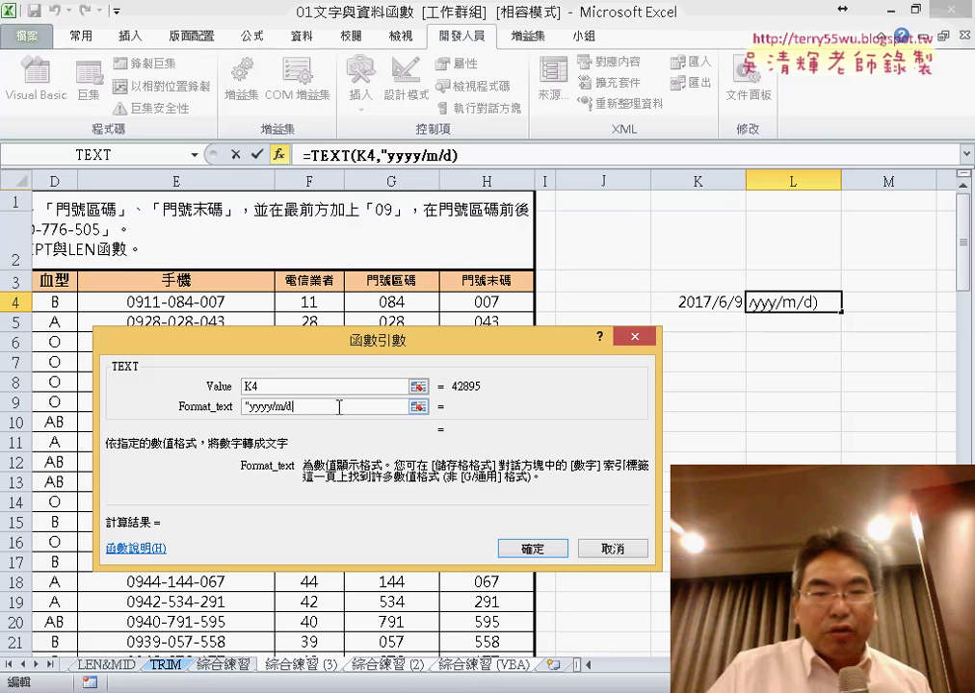
pyautogui.write('"')
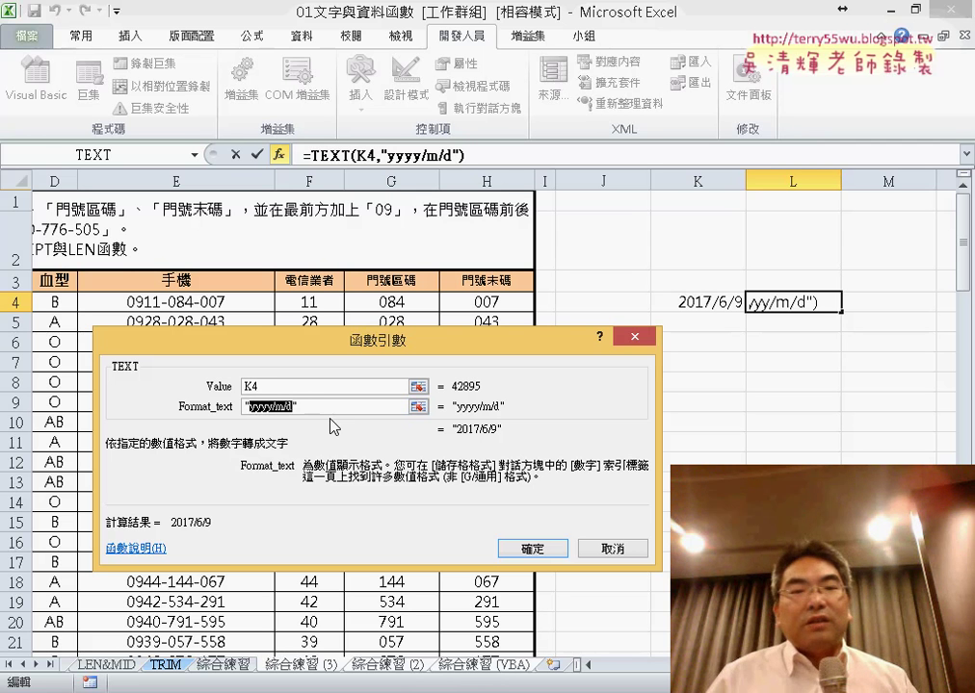
pyautogui.click(543, 554)
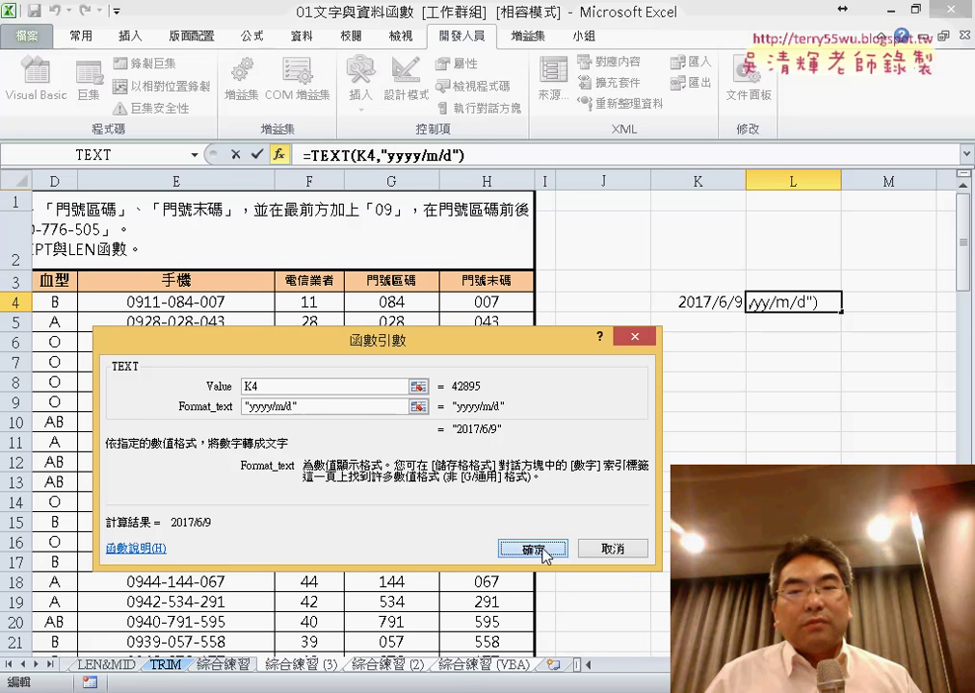
# Compare K4's original date with L4's TEXT formula, then select M4.
pyautogui.click(711, 304)
pyautogui.click(826, 307)
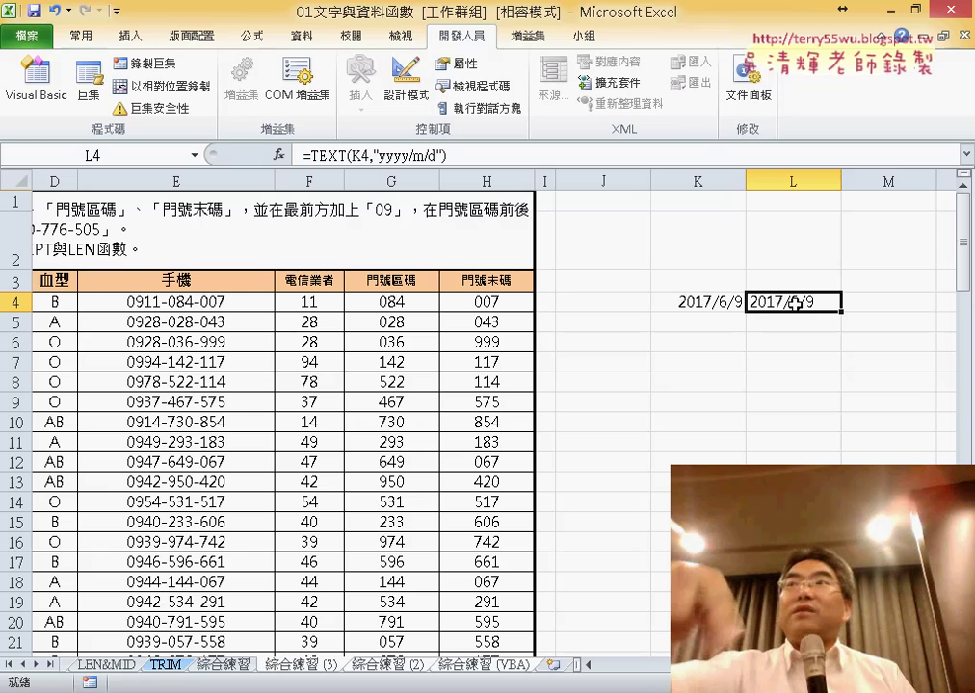
pyautogui.click(869, 306)
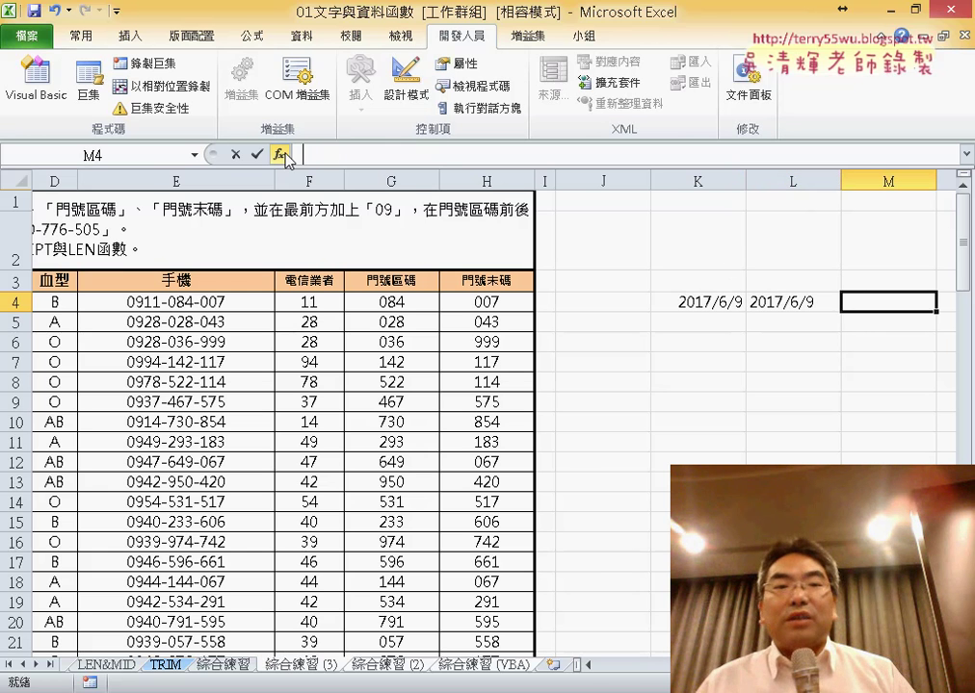
# Enter =LEFT(L4,4) in M4 to extract the year 2017 from the text date.
pyautogui.click(281, 154)
pyautogui.click(566, 455)
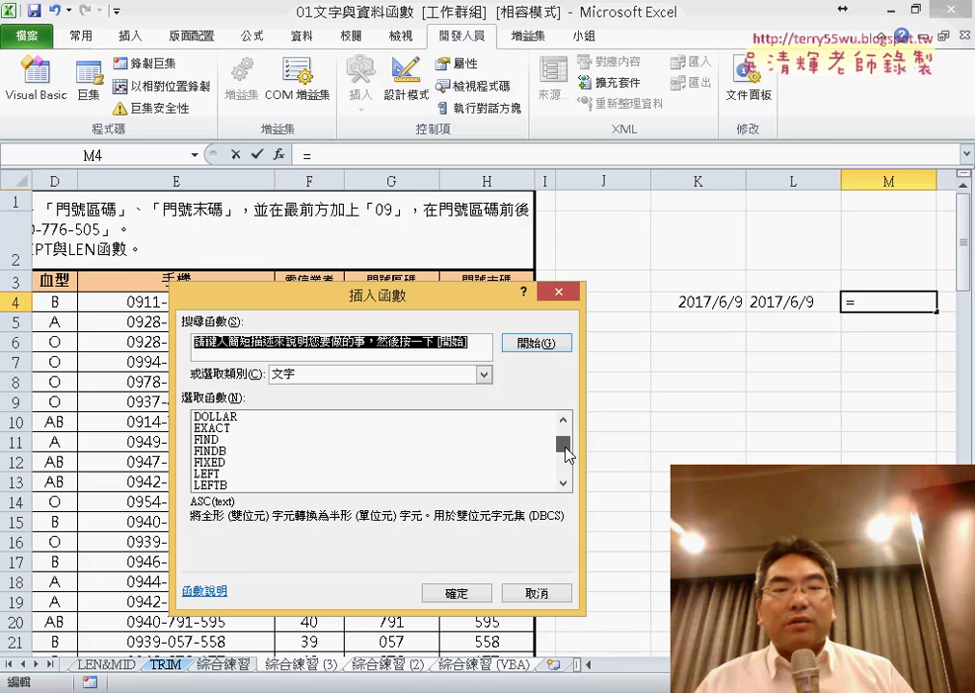
pyautogui.click(566, 455)
pyautogui.scroll(1, 566, 456)
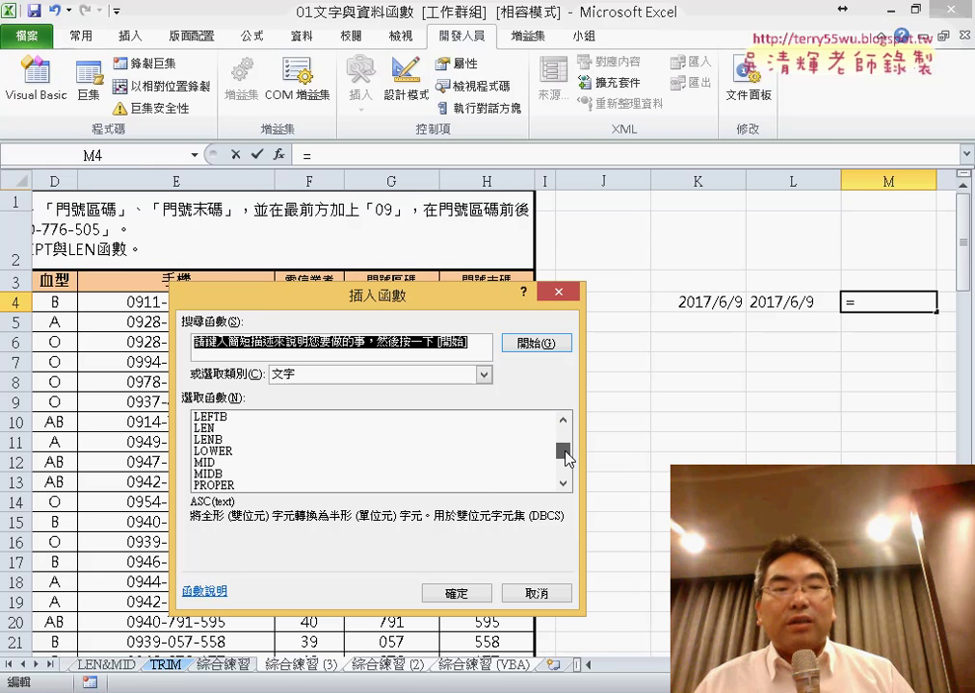
pyautogui.scroll(2, 566, 456)
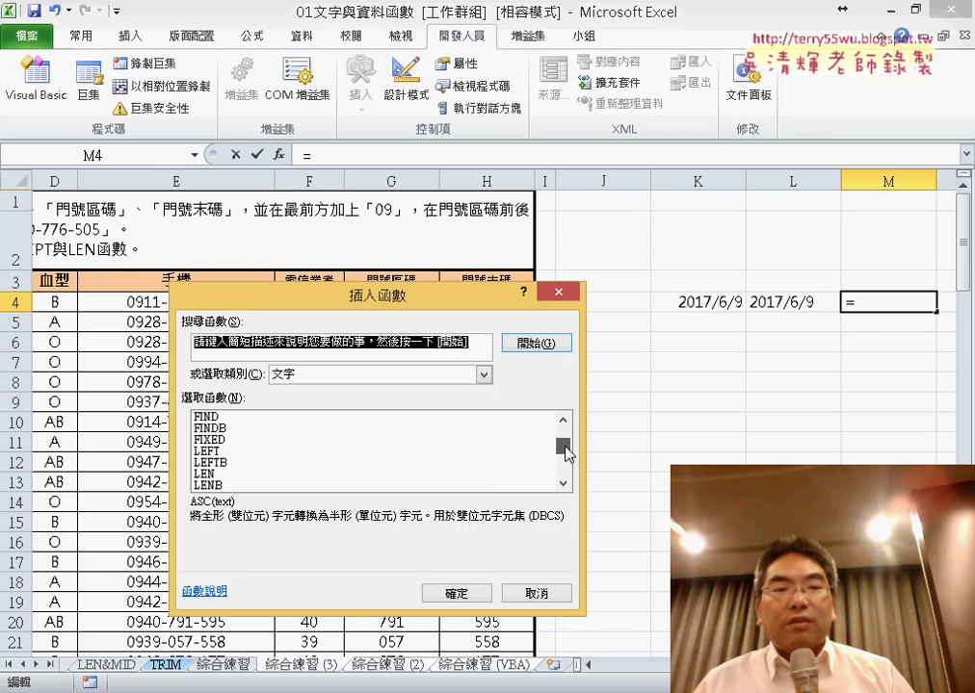
pyautogui.doubleClick(231, 450)
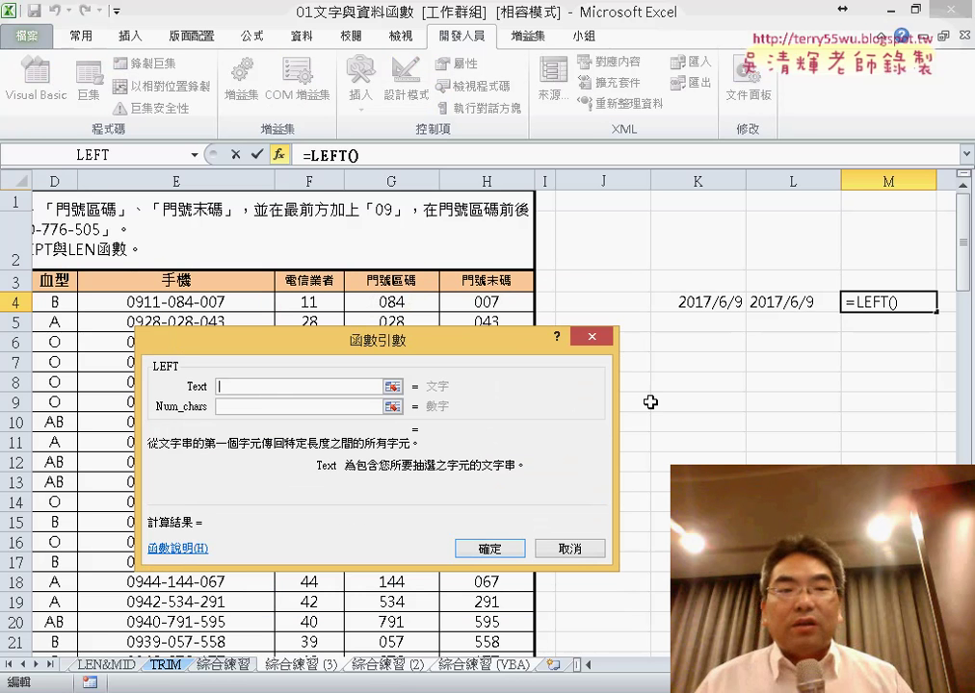
pyautogui.click(780, 303)
pyautogui.click(258, 406)
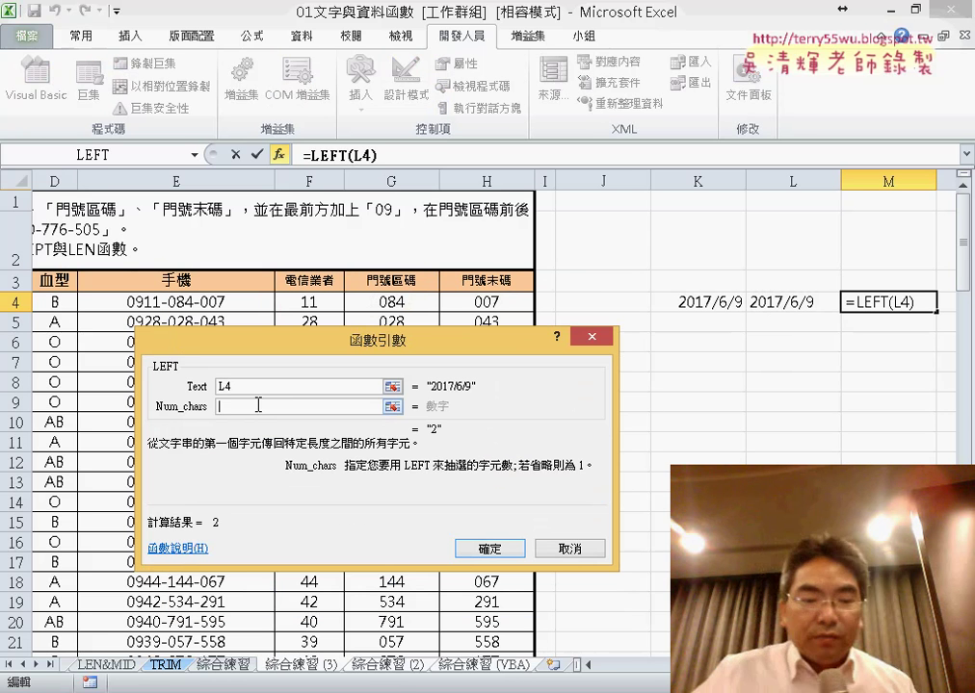
pyautogui.write('4')
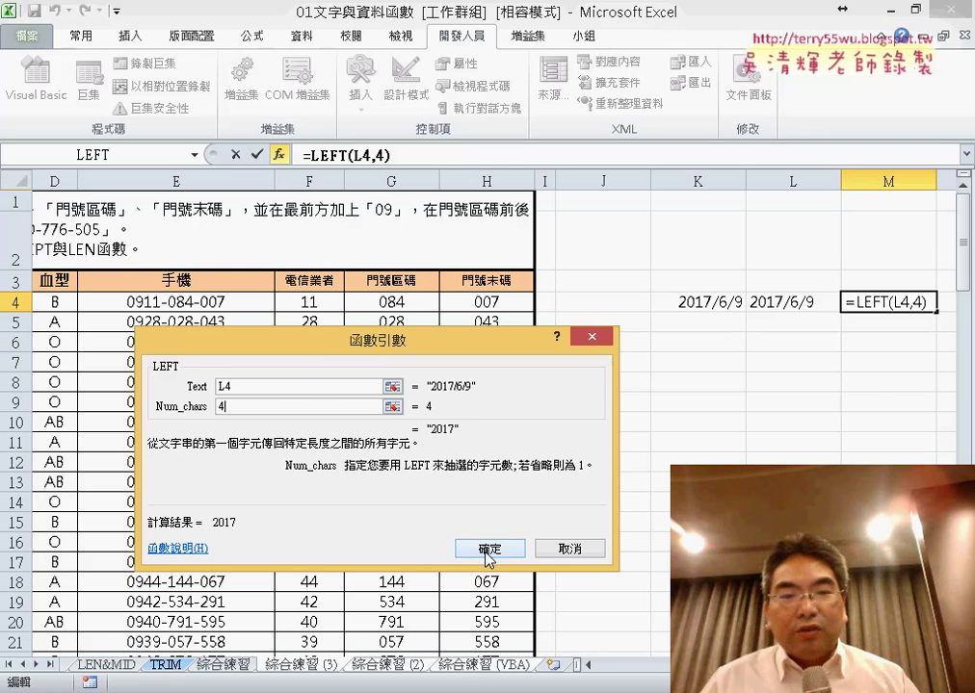
pyautogui.click(489, 549)
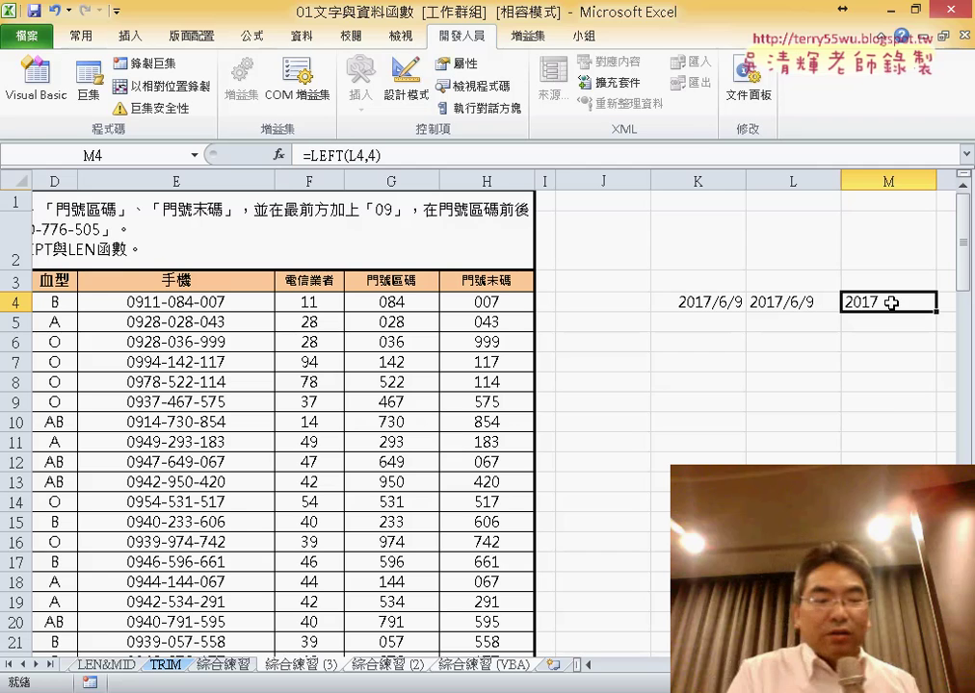
pyautogui.keyDown('ctrl'); pyautogui.scroll(1, 481, 414); pyautogui.keyUp('ctrl')
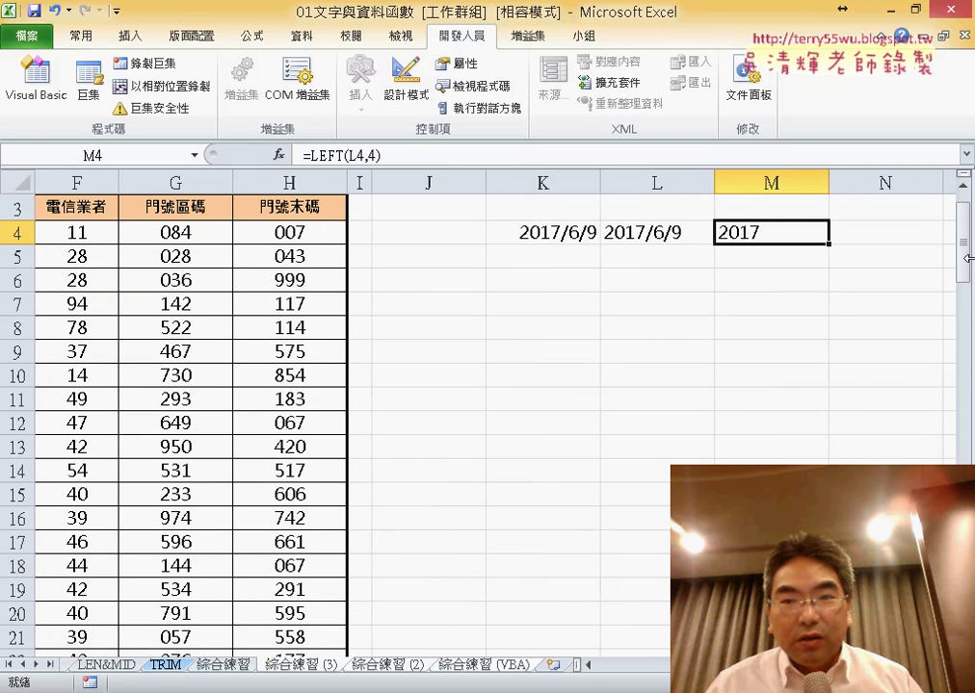
pyautogui.moveTo(967, 258); pyautogui.dragTo(963, 239)
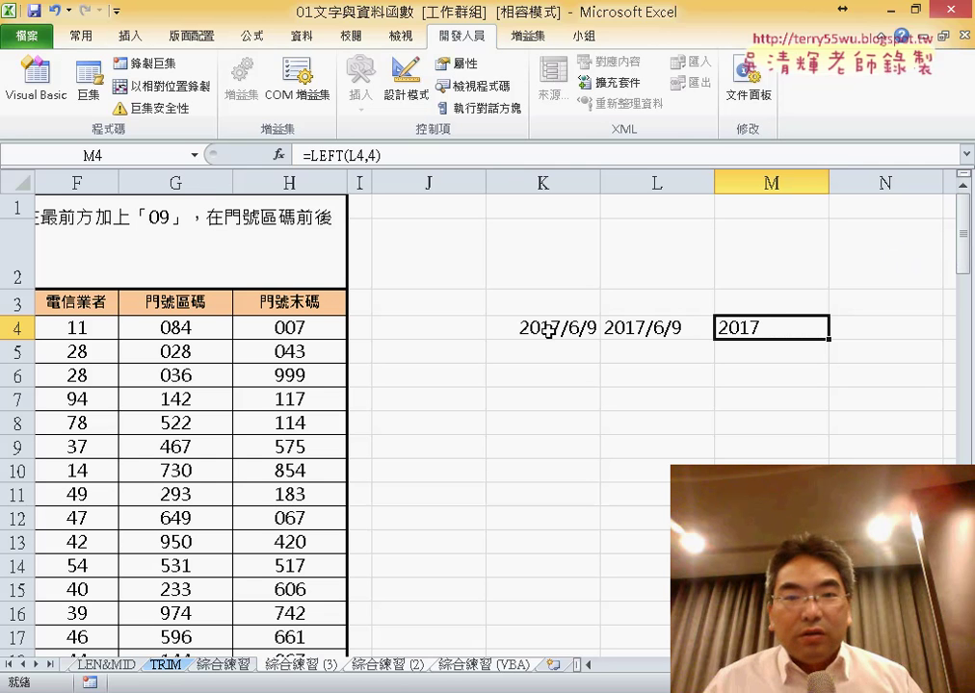
pyautogui.click(548, 330)
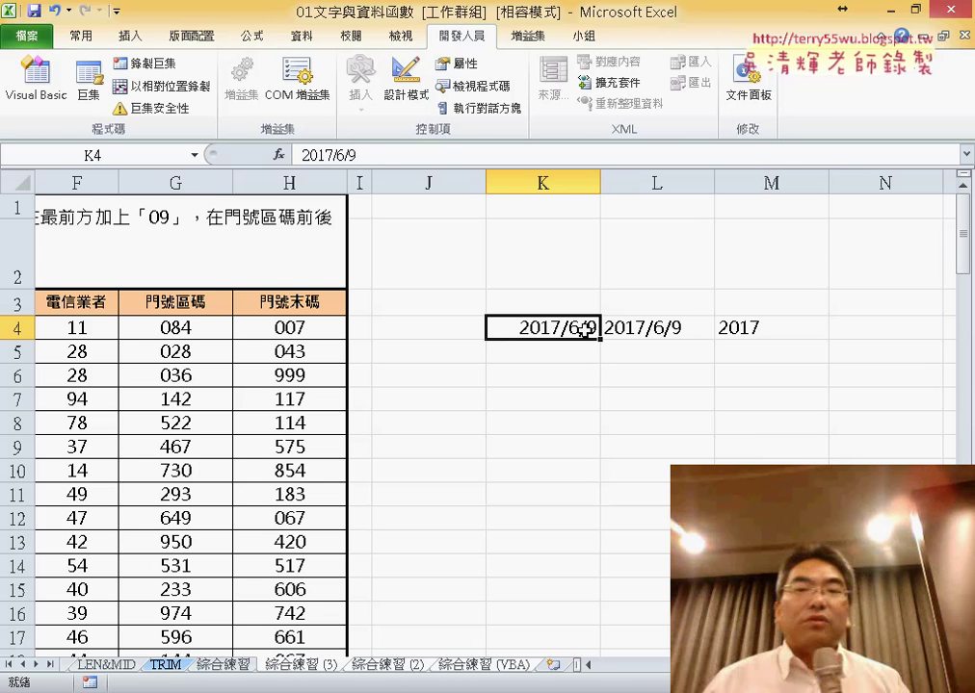
pyautogui.click(688, 331)
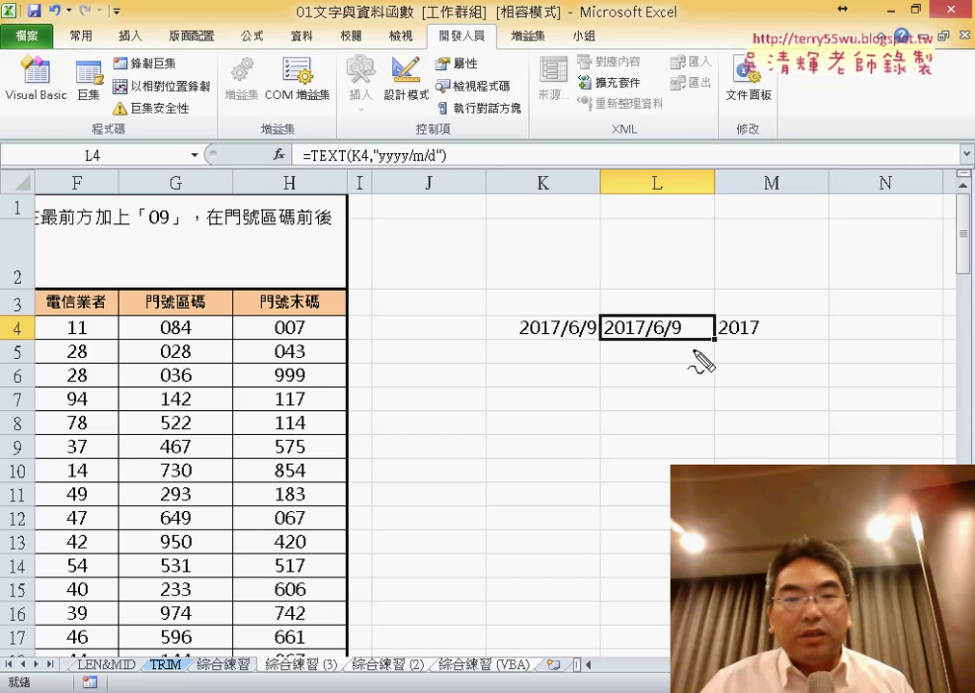
pyautogui.moveTo(693, 350); pyautogui.dragTo(693, 344)
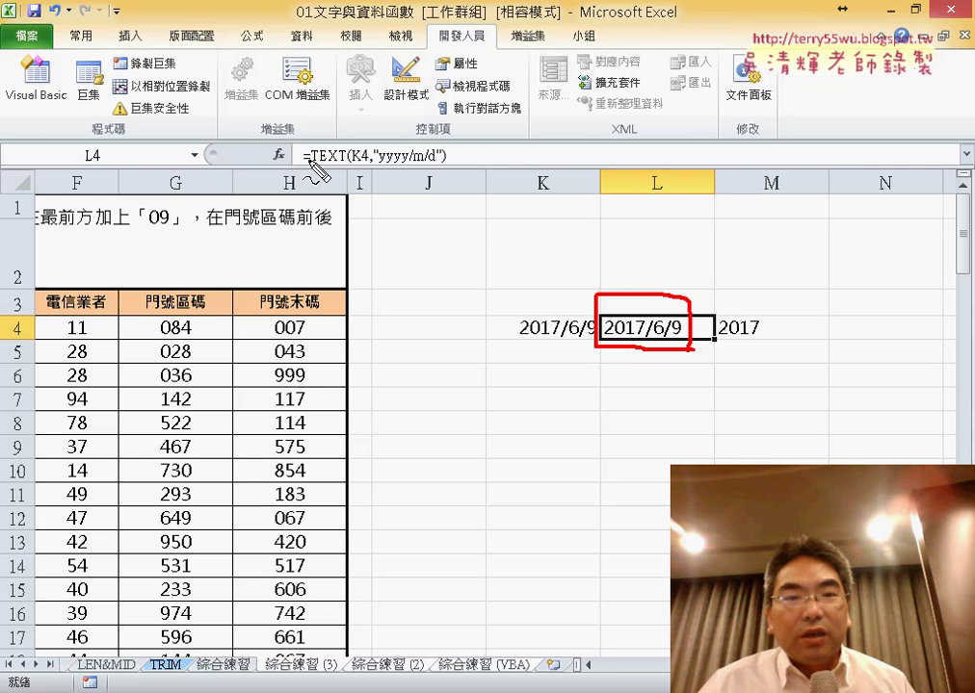
pyautogui.moveTo(304, 171); pyautogui.dragTo(286, 141)
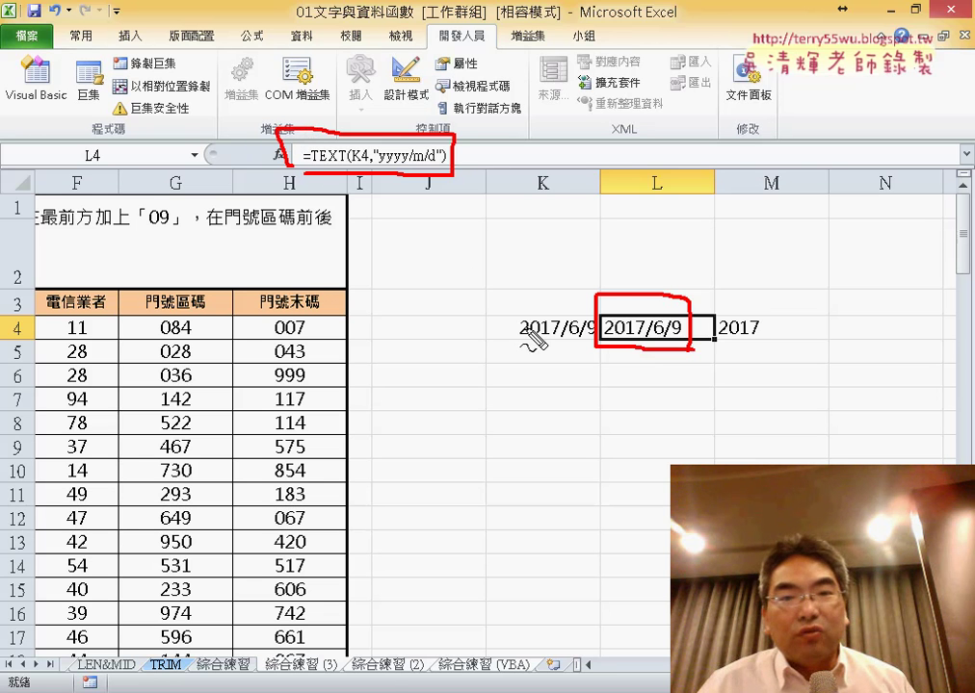
pyautogui.moveTo(539, 306); pyautogui.dragTo(628, 278)
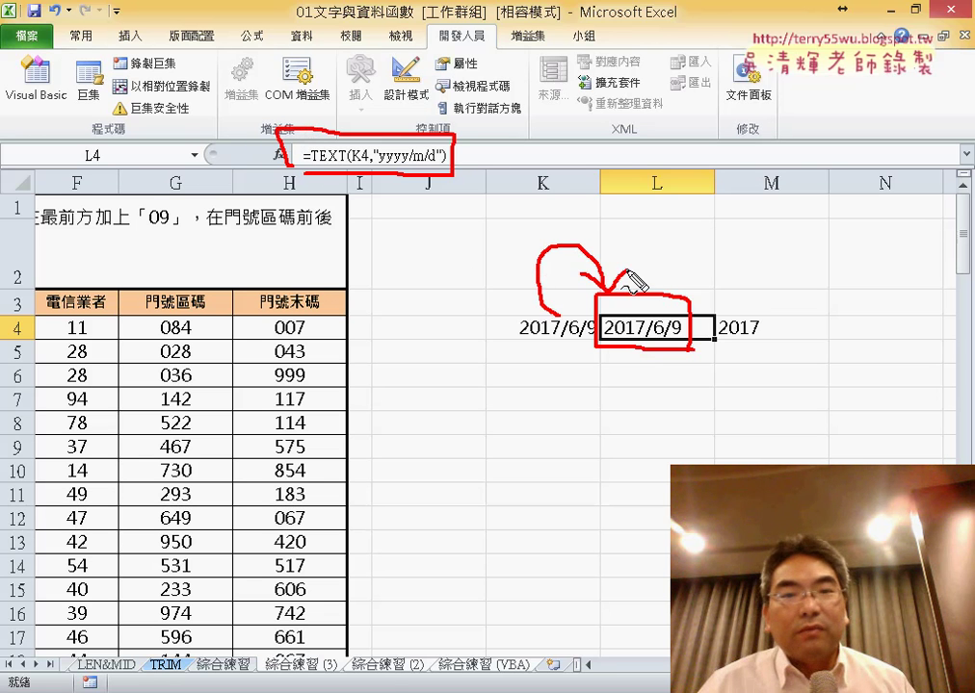
pyautogui.moveTo(385, 191)
pyautogui.mouseDown()
pyautogui.moveTo(395, 220)
pyautogui.moveTo(472, 252)
pyautogui.moveTo(492, 248)
pyautogui.mouseUp()
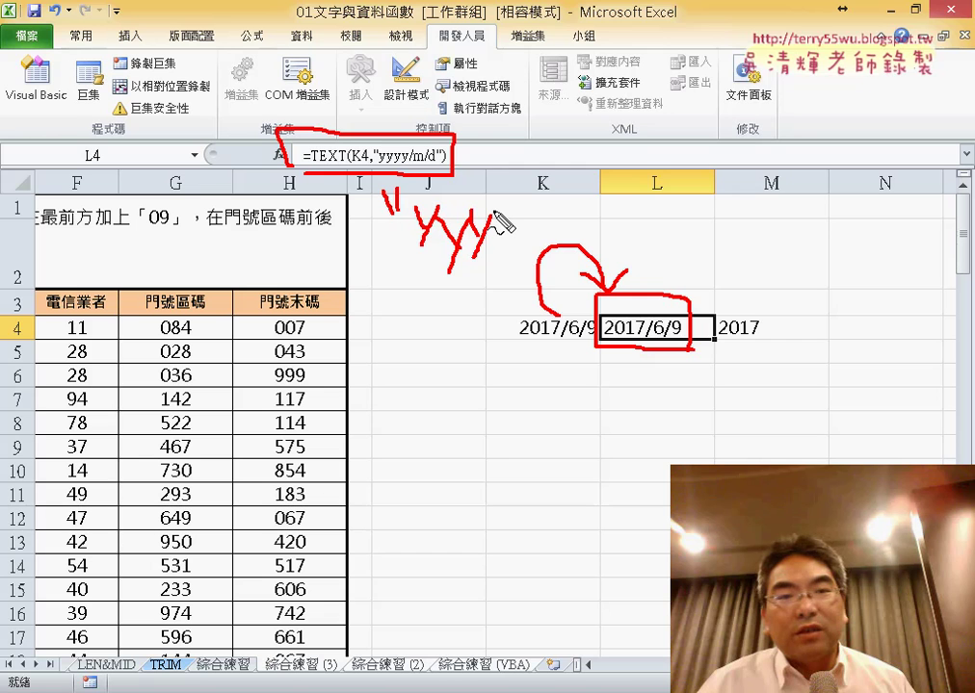
pyautogui.moveTo(542, 200)
pyautogui.mouseDown()
pyautogui.moveTo(527, 253)
pyautogui.moveTo(569, 222)
pyautogui.moveTo(576, 252)
pyautogui.mouseUp()
pyautogui.moveTo(612, 181); pyautogui.dragTo(590, 258)
pyautogui.moveTo(631, 227); pyautogui.dragTo(627, 241)
pyautogui.moveTo(637, 187); pyautogui.dragTo(638, 248)
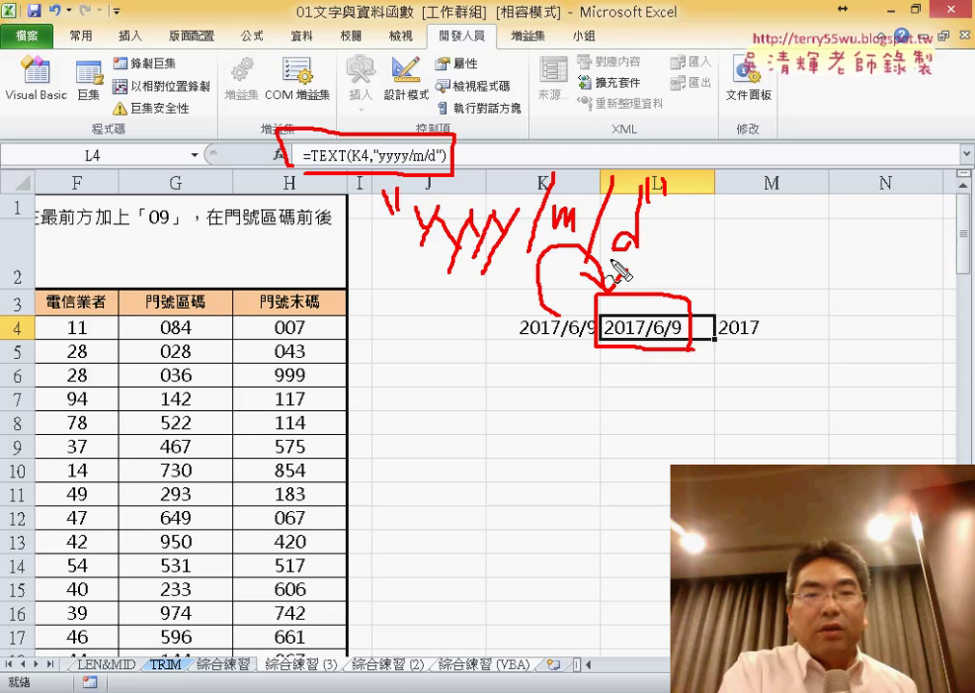
pyautogui.press('Escape')
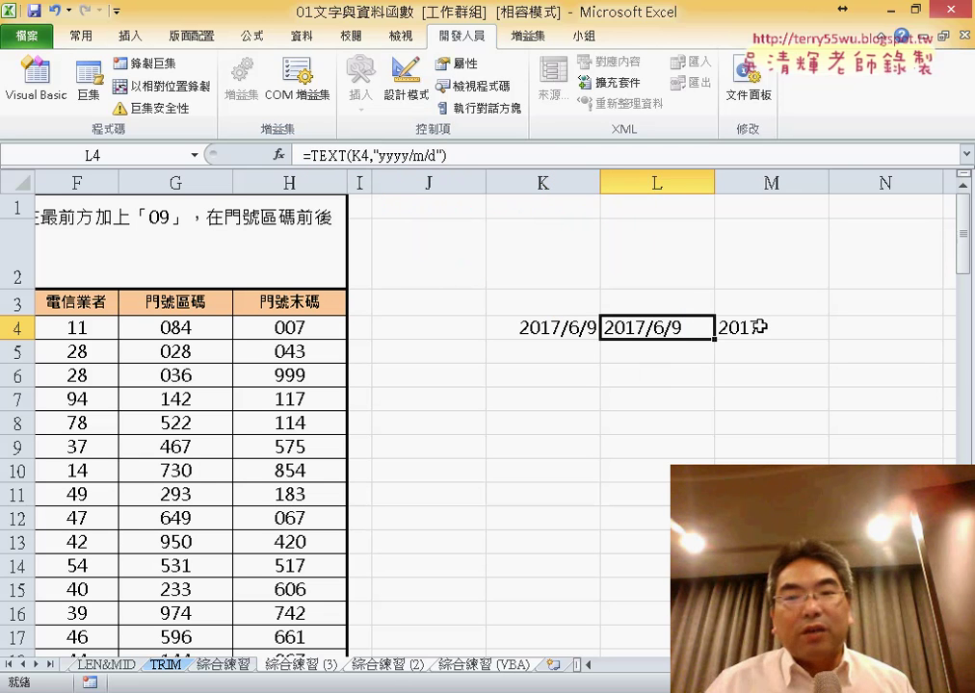
pyautogui.click(759, 328)
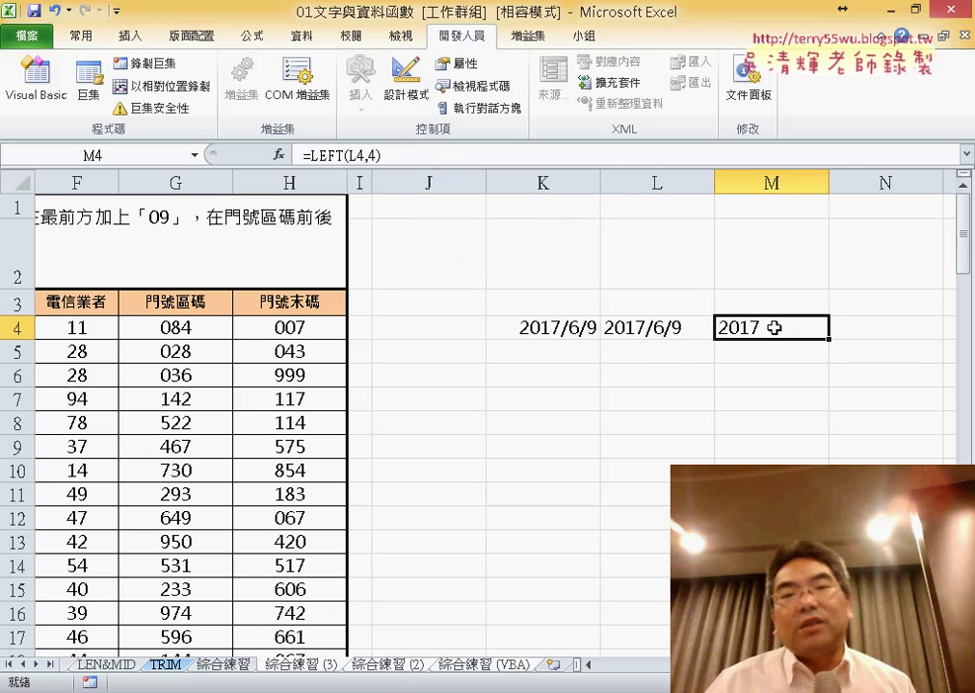
pyautogui.rightClick(545, 330)
pyautogui.click(613, 586)
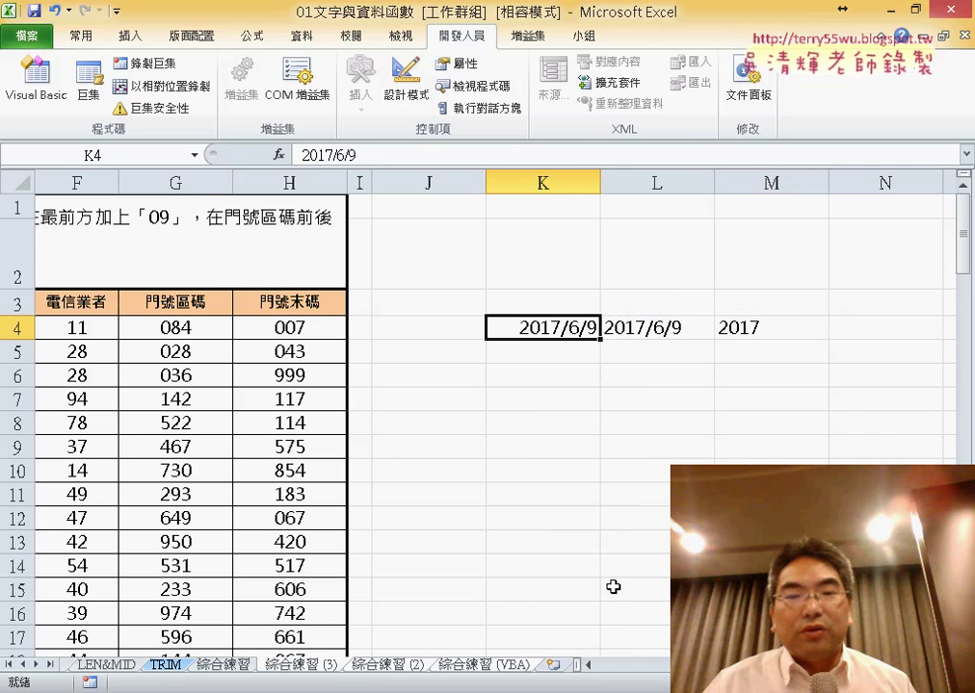
pyautogui.moveTo(511, 298); pyautogui.dragTo(187, 161)
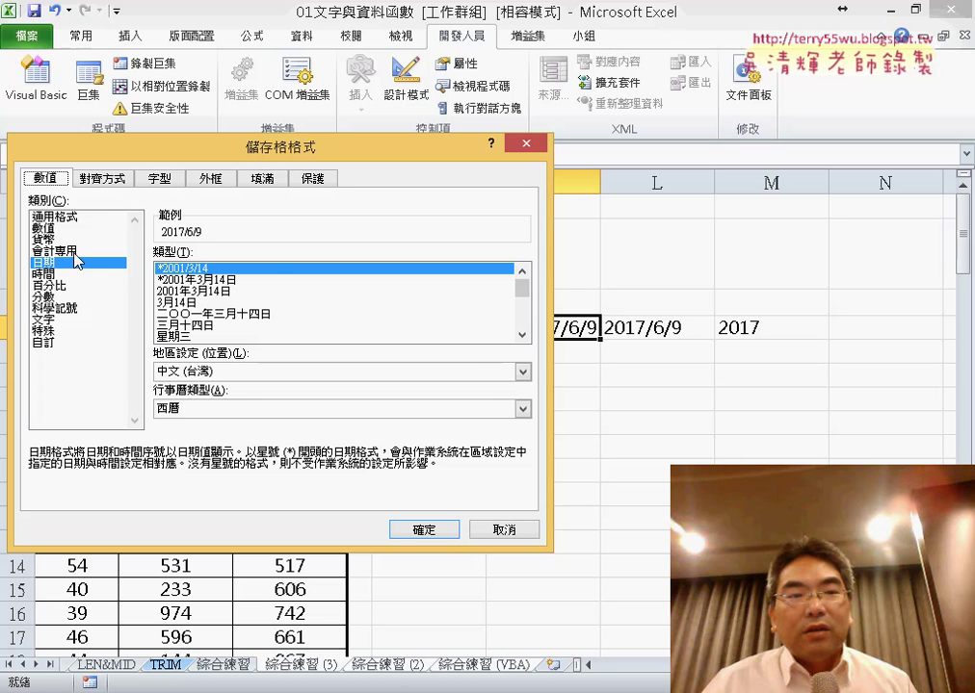
pyautogui.click(61, 342)
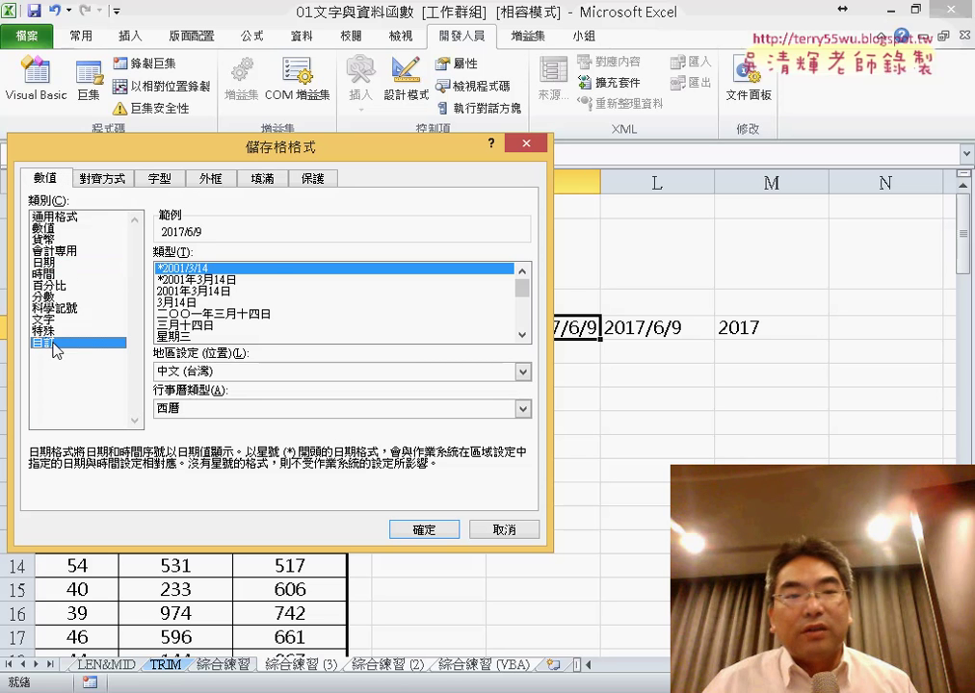
pyautogui.doubleClick(202, 270)
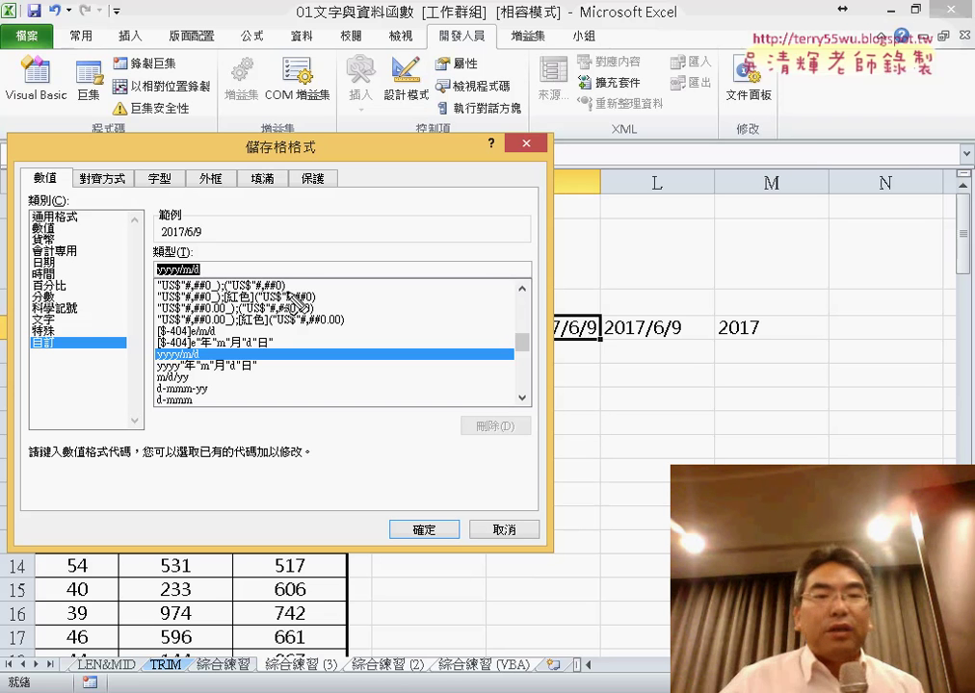
pyautogui.moveTo(205, 281)
pyautogui.mouseDown()
pyautogui.moveTo(130, 265)
pyautogui.moveTo(214, 253)
pyautogui.mouseUp()
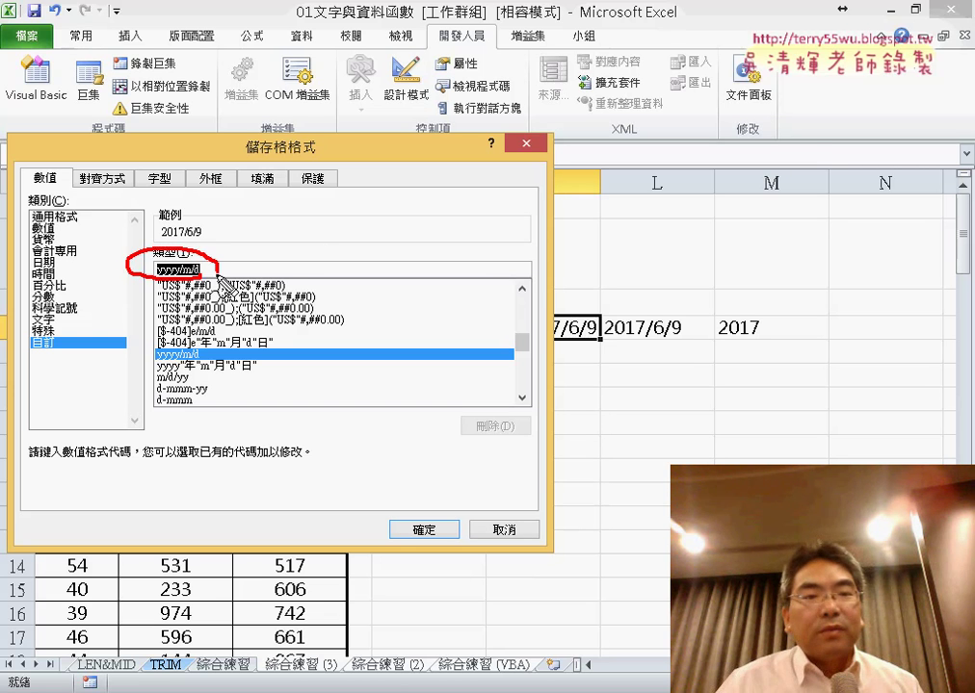
pyautogui.moveTo(356, 210)
pyautogui.mouseDown()
pyautogui.moveTo(222, 265)
pyautogui.moveTo(212, 254)
pyautogui.mouseUp()
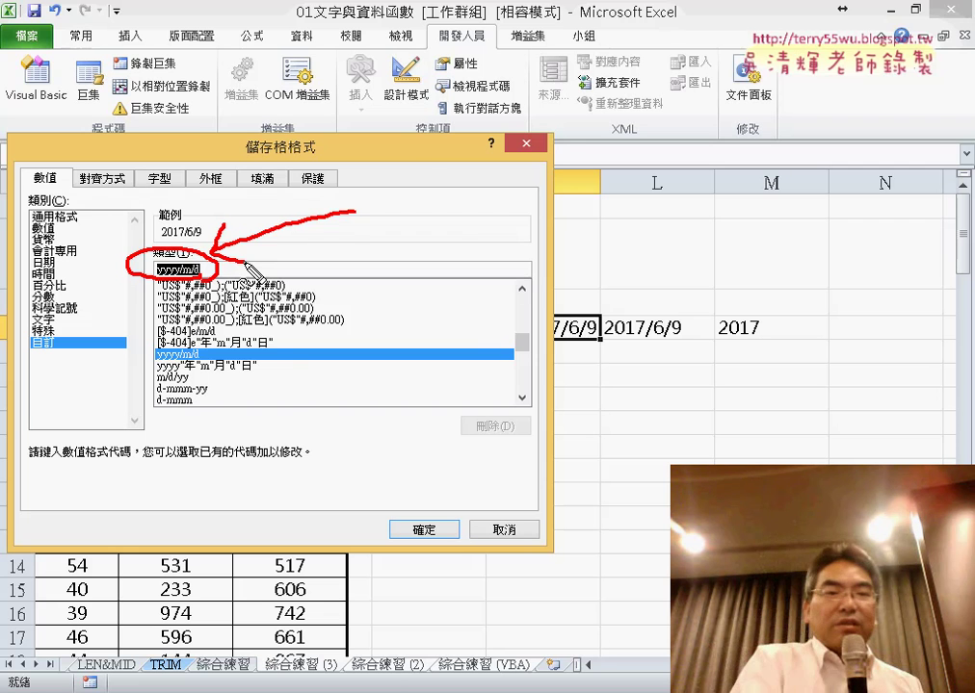
pyautogui.press('Escape')
# Close the formatting dialog and review the formulas in E4, K4, L4 and M4.
pyautogui.click(526, 142)
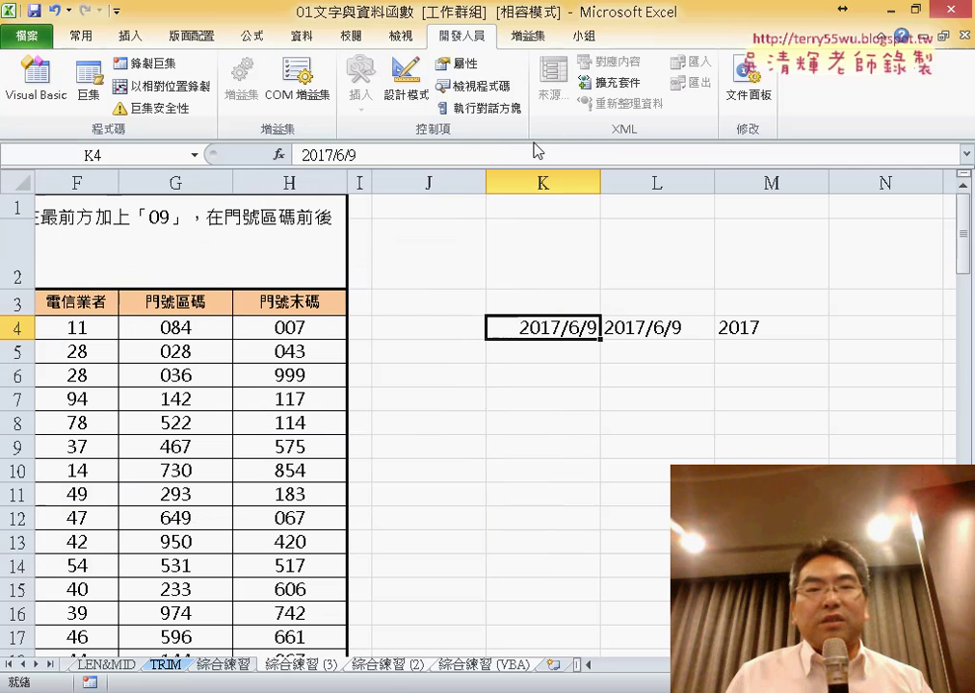
pyautogui.hscroll(-5, 617, 558)
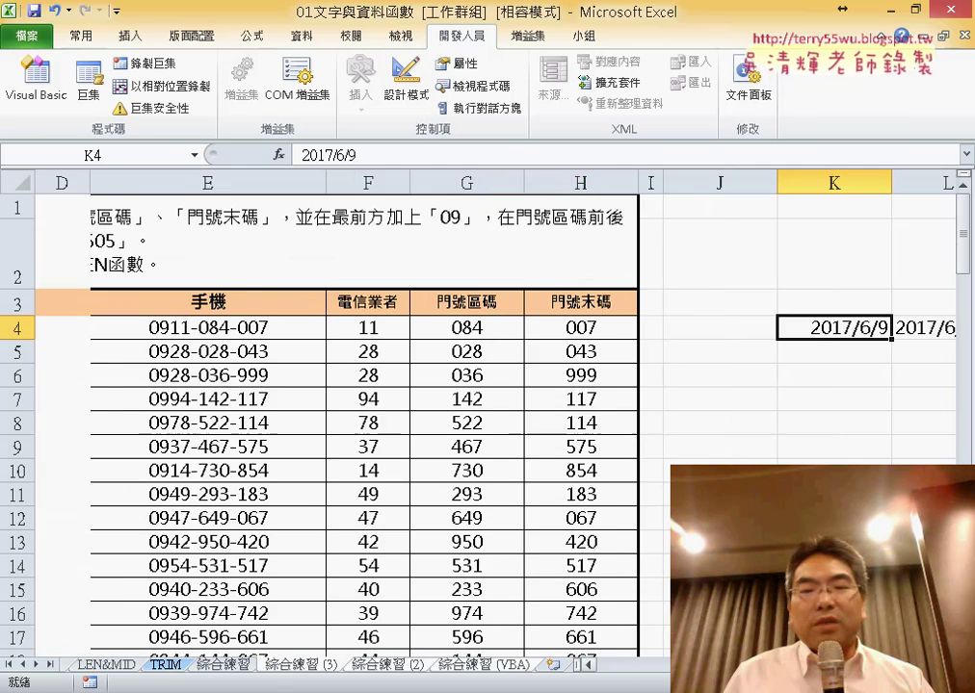
pyautogui.click(508, 332)
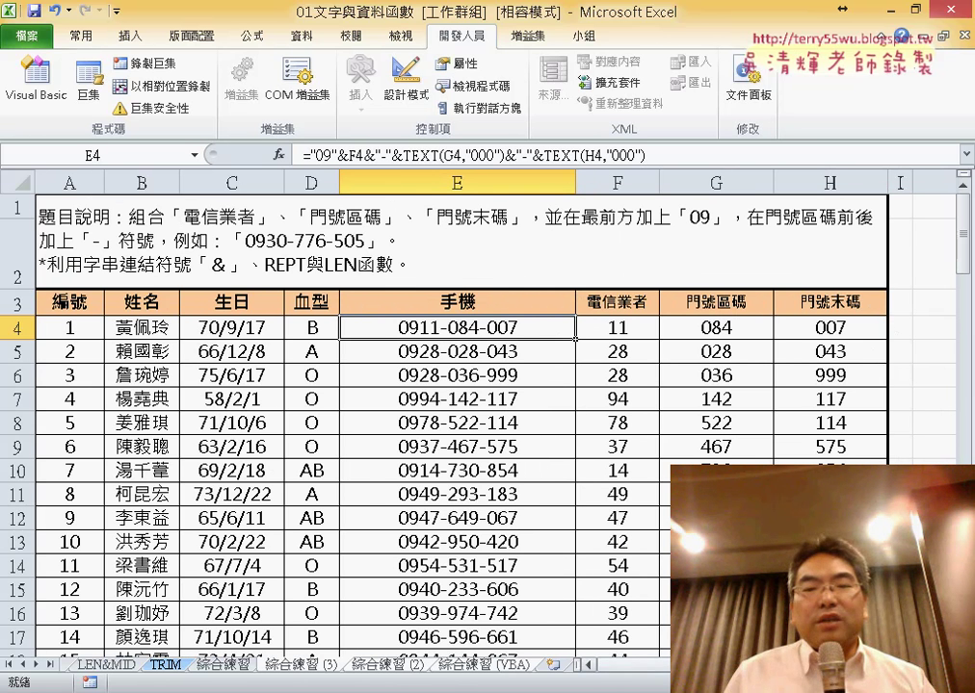
pyautogui.hscroll(4, 482, 385)
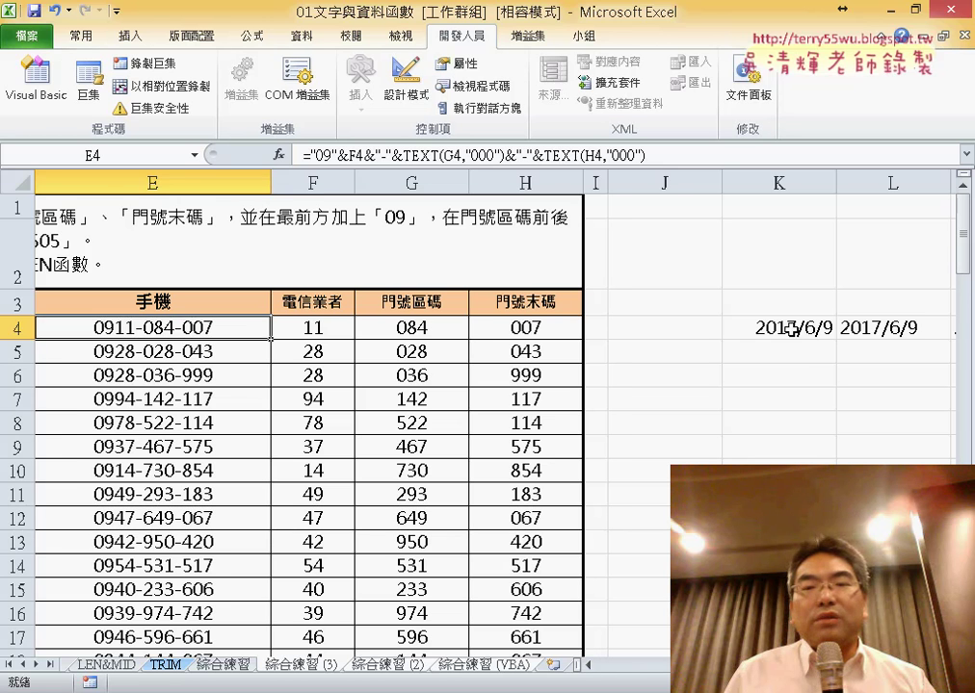
pyautogui.click(791, 329)
pyautogui.hscroll(1, 482, 386)
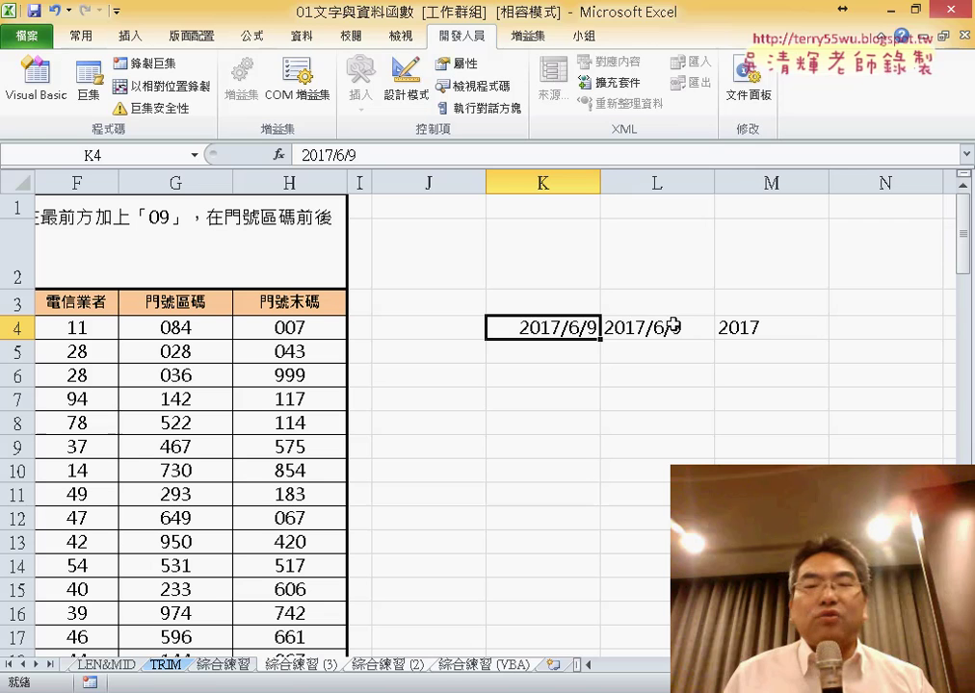
pyautogui.click(676, 331)
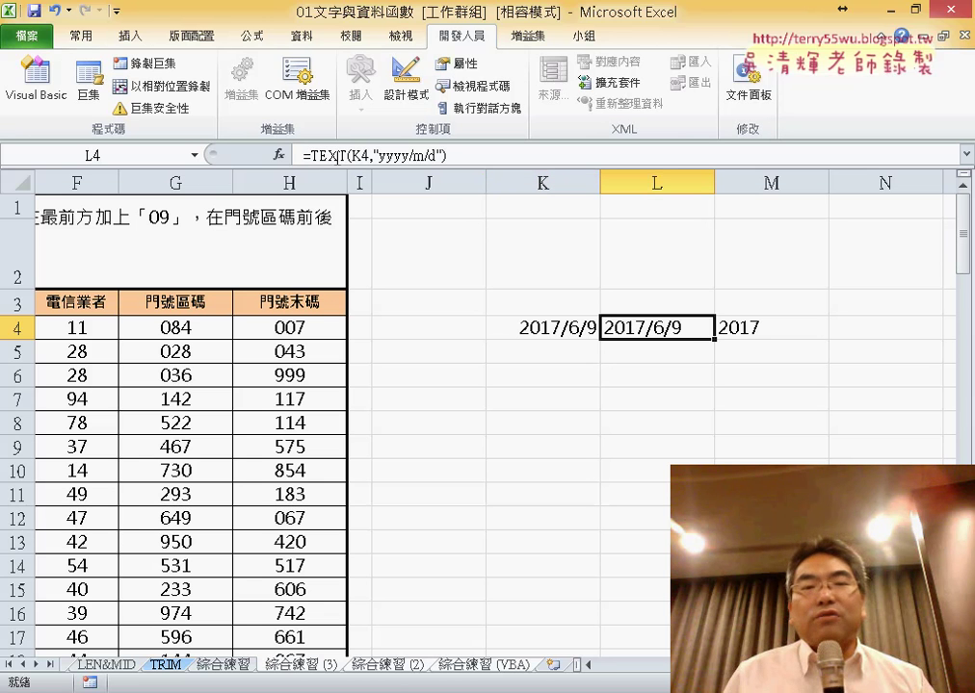
pyautogui.click(760, 331)
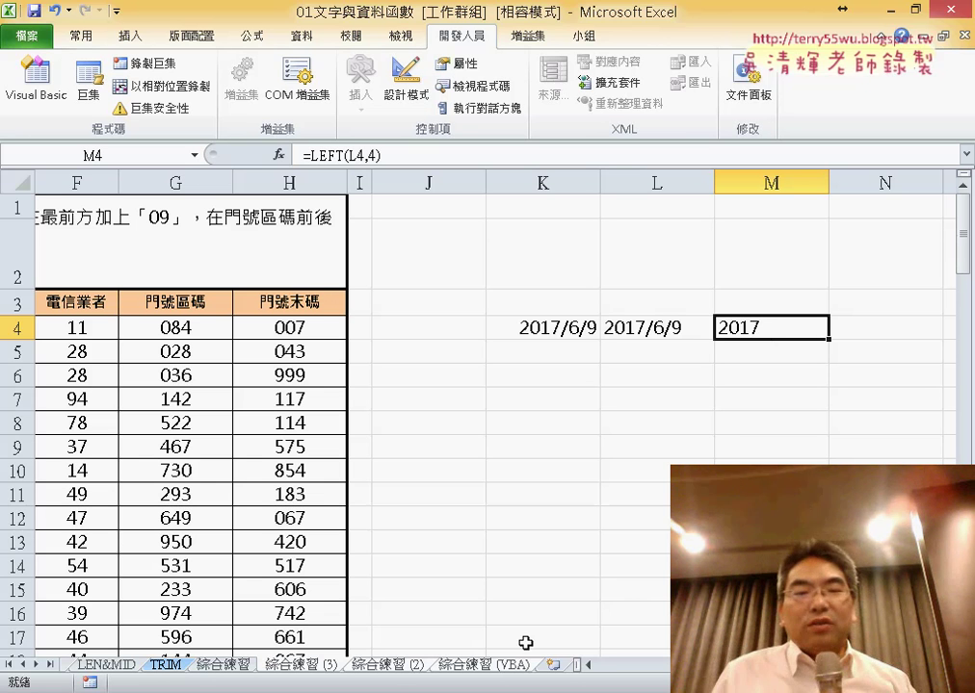
# Switch to the 綜合練習 (VBA) sheet and bring its phone-number table into view.
pyautogui.click(489, 664)
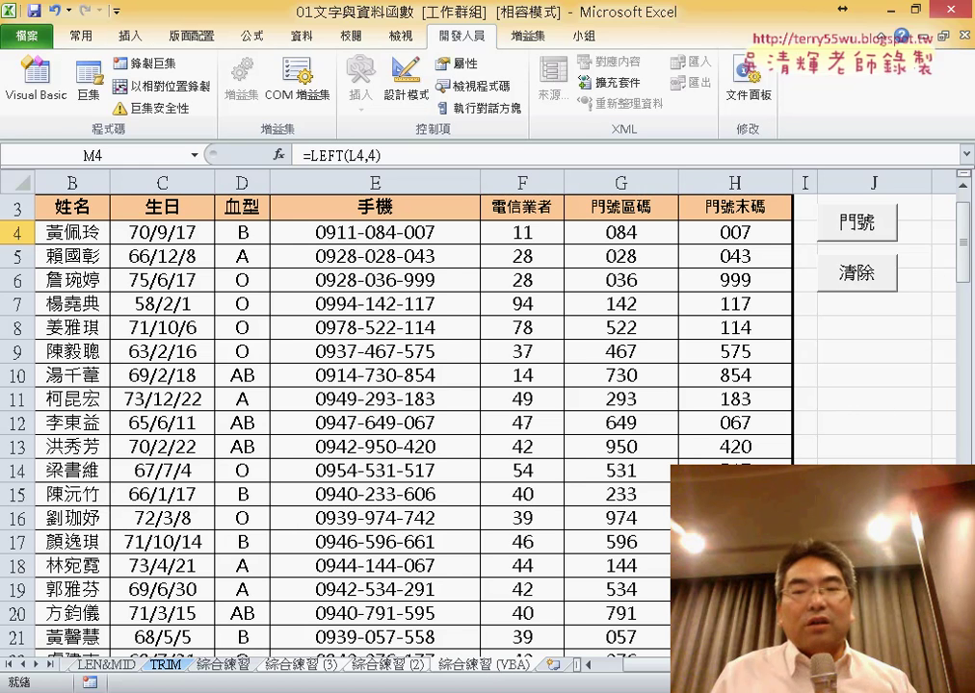
pyautogui.hscroll(1, 966, 311)
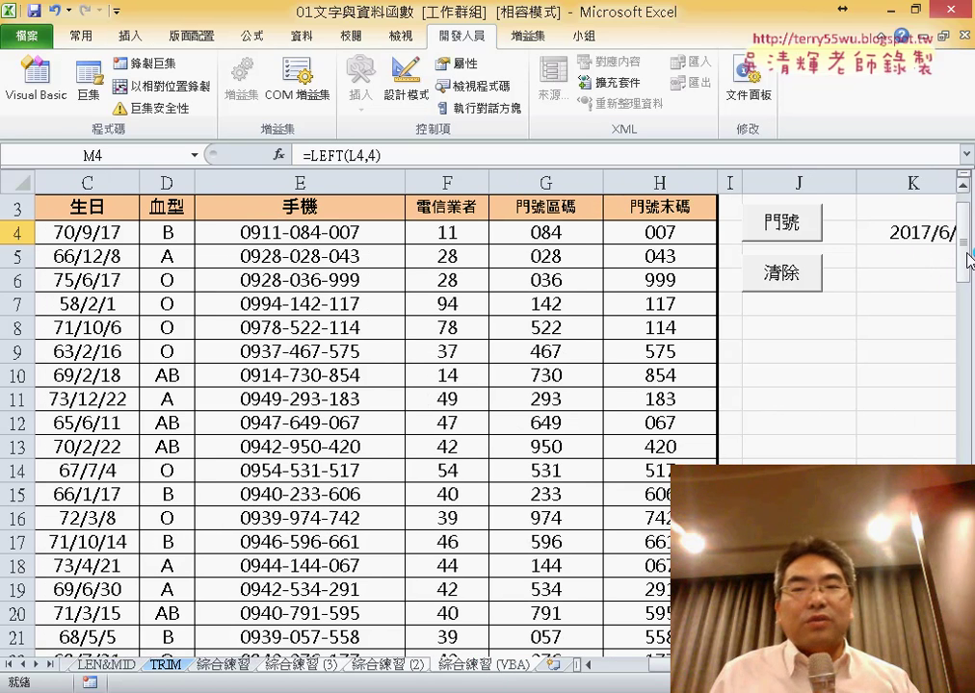
pyautogui.scroll(1, 969, 258)
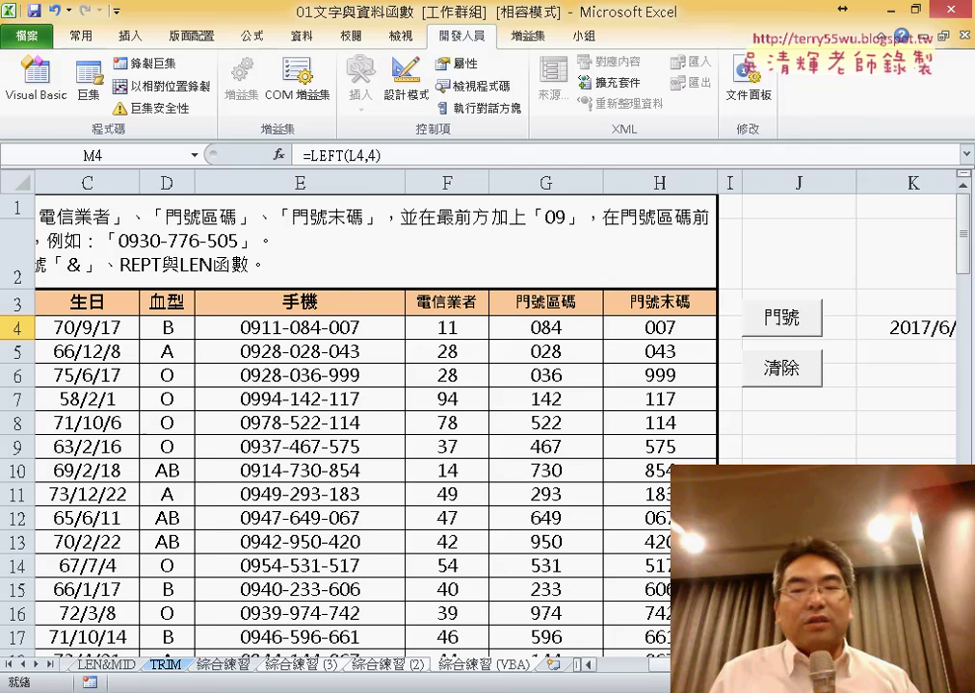
pyautogui.hscroll(-1, 385, 414)
# Alternate the 清除 and 門號 macro buttons to clear and rebuild column E, ending cleared.
pyautogui.click(862, 368)
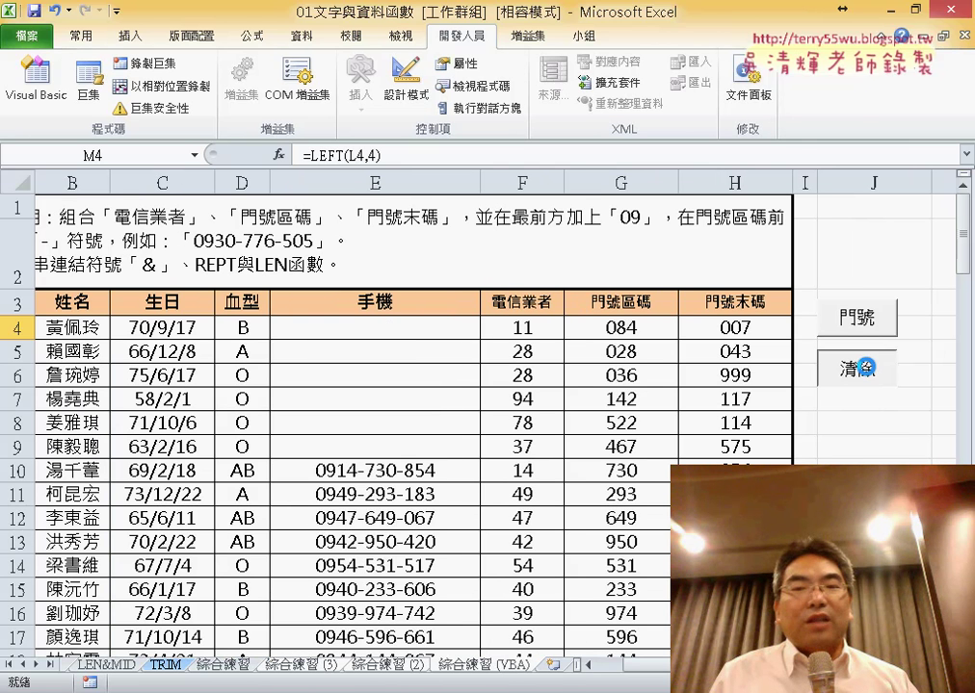
pyautogui.click(851, 314)
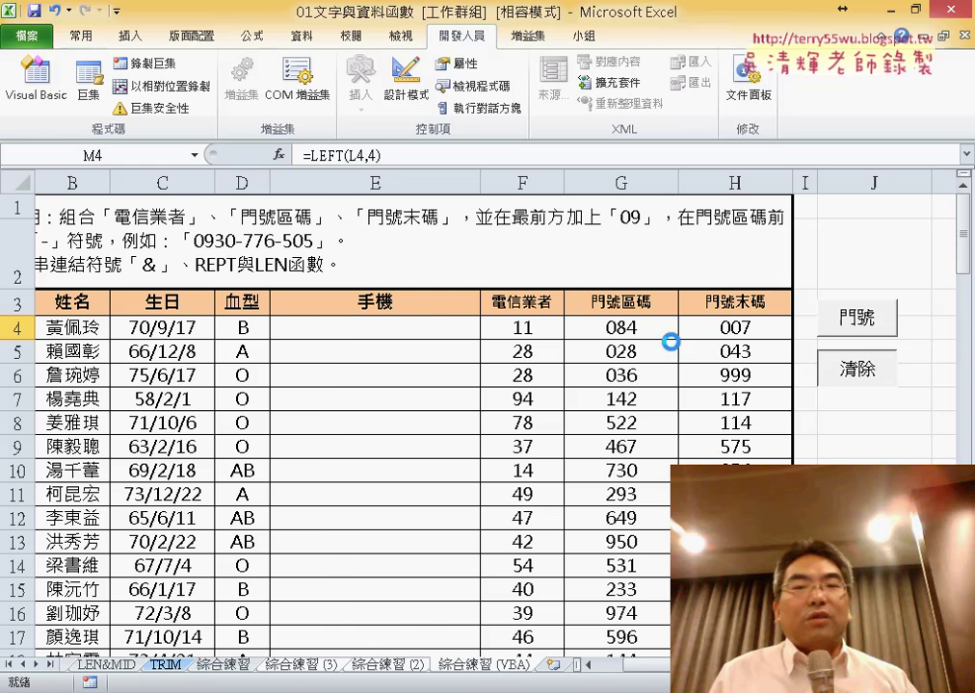
pyautogui.click(887, 367)
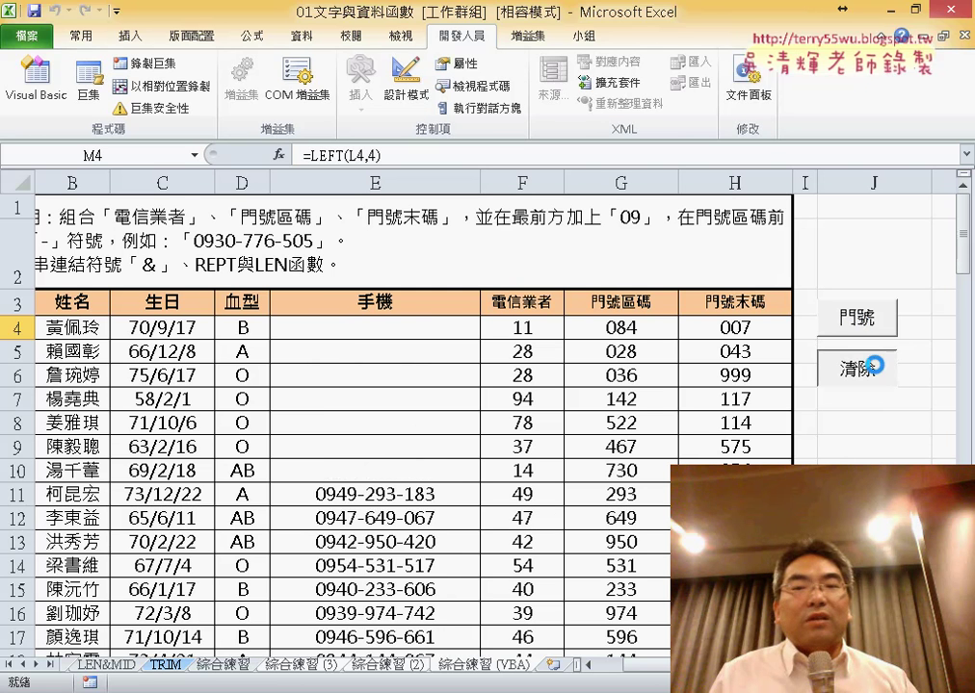
pyautogui.click(860, 318)
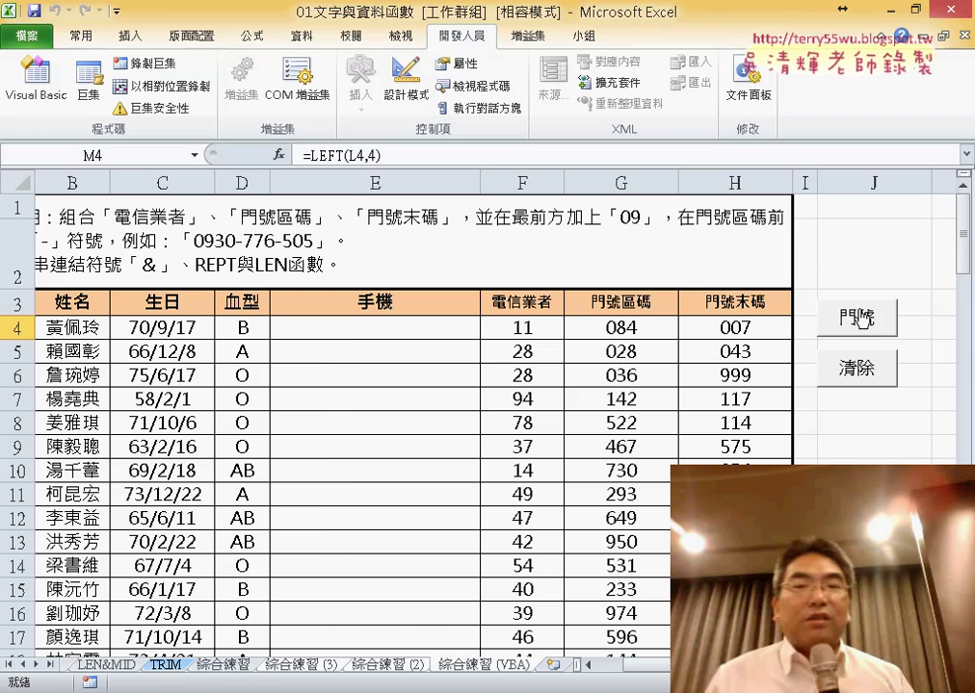
pyautogui.click(861, 318)
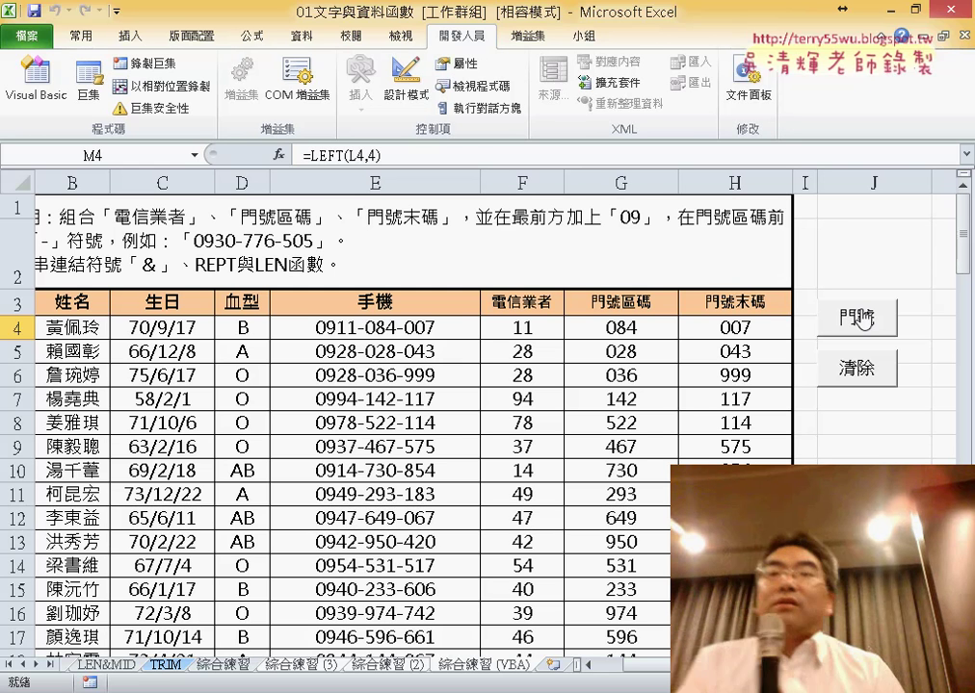
pyautogui.click(864, 368)
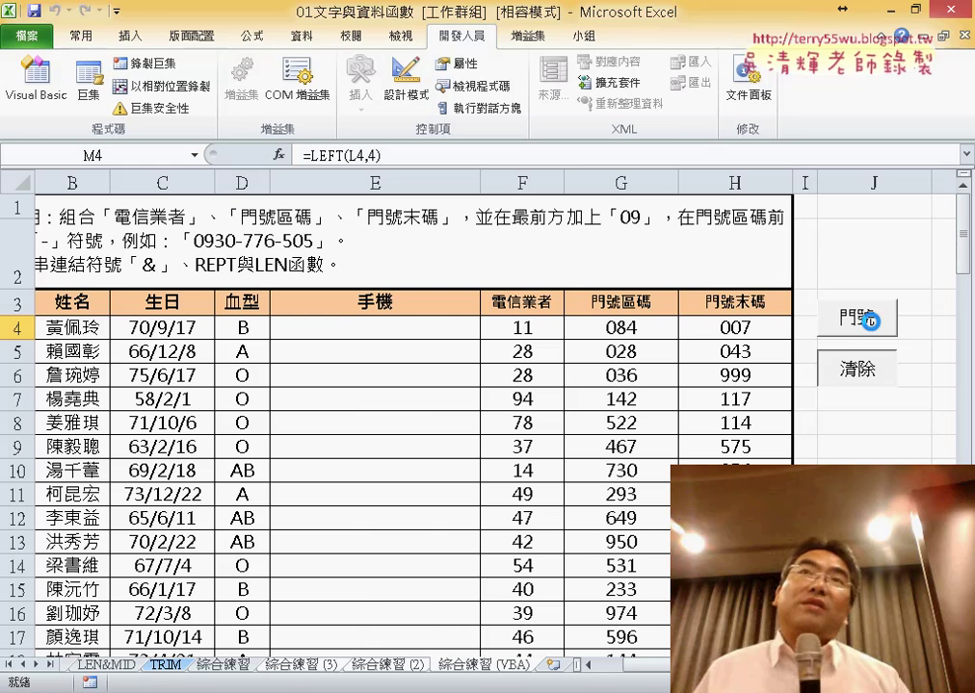
pyautogui.click(848, 323)
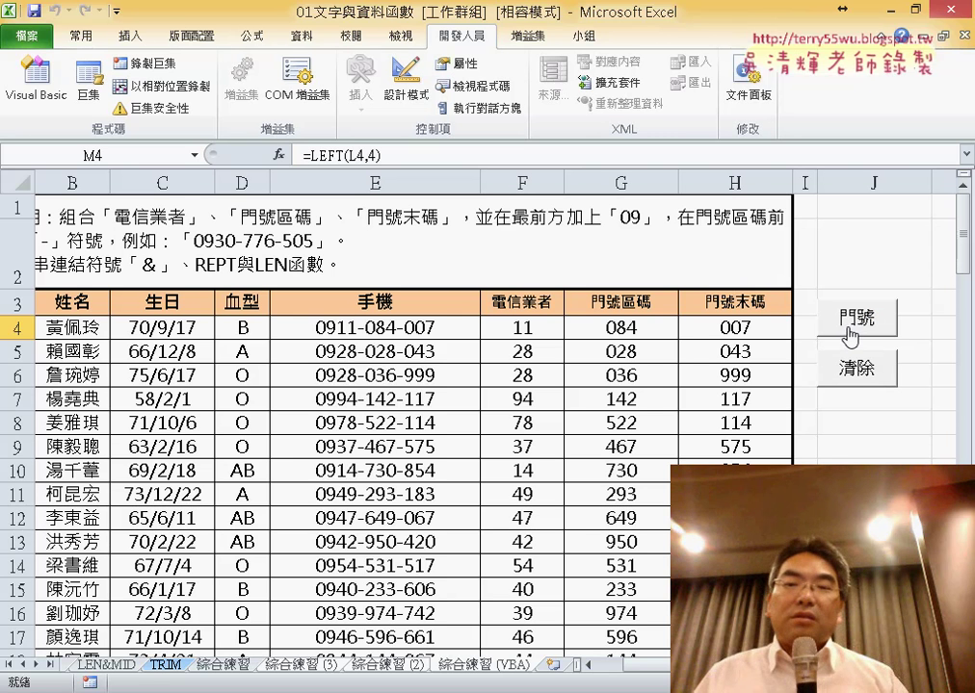
pyautogui.click(855, 377)
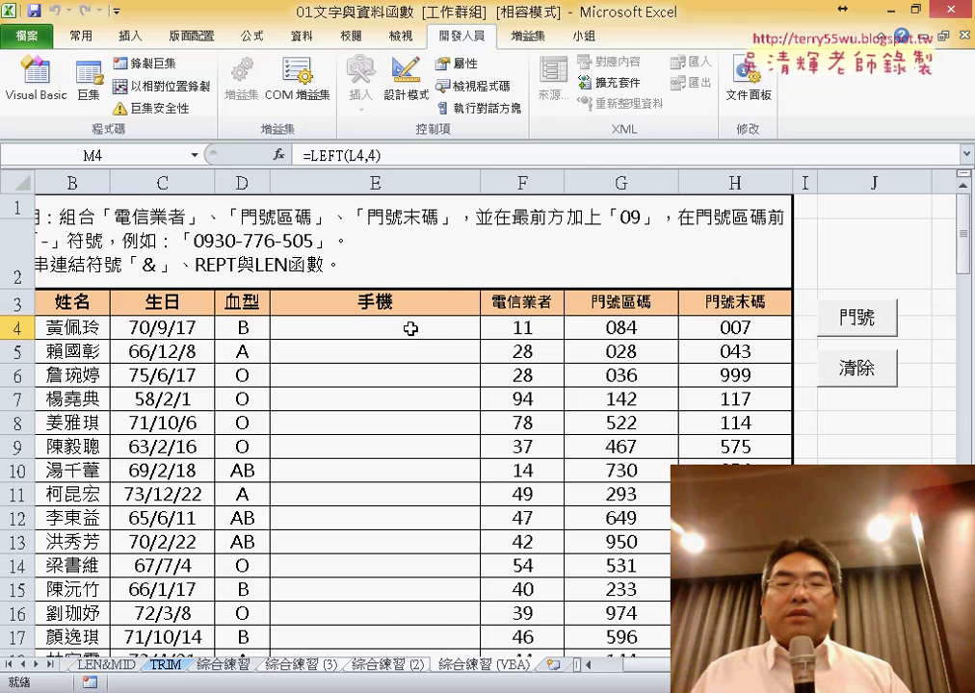
# In E4, pick the user-defined 手機 function from the Insert Function list.
pyautogui.click(409, 328)
pyautogui.click(279, 157)
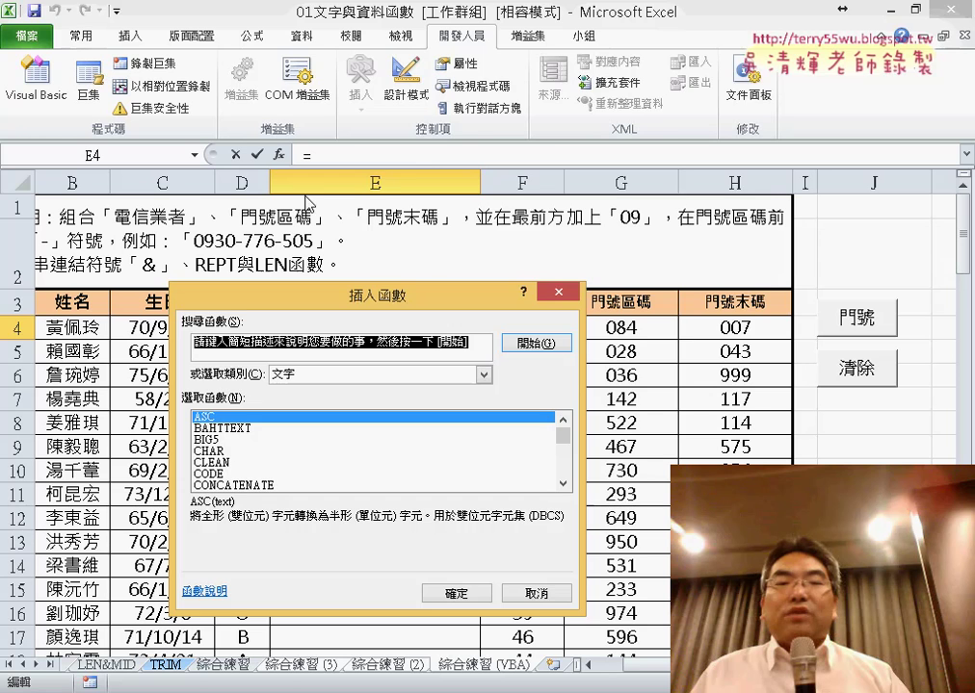
pyautogui.click(594, 169)
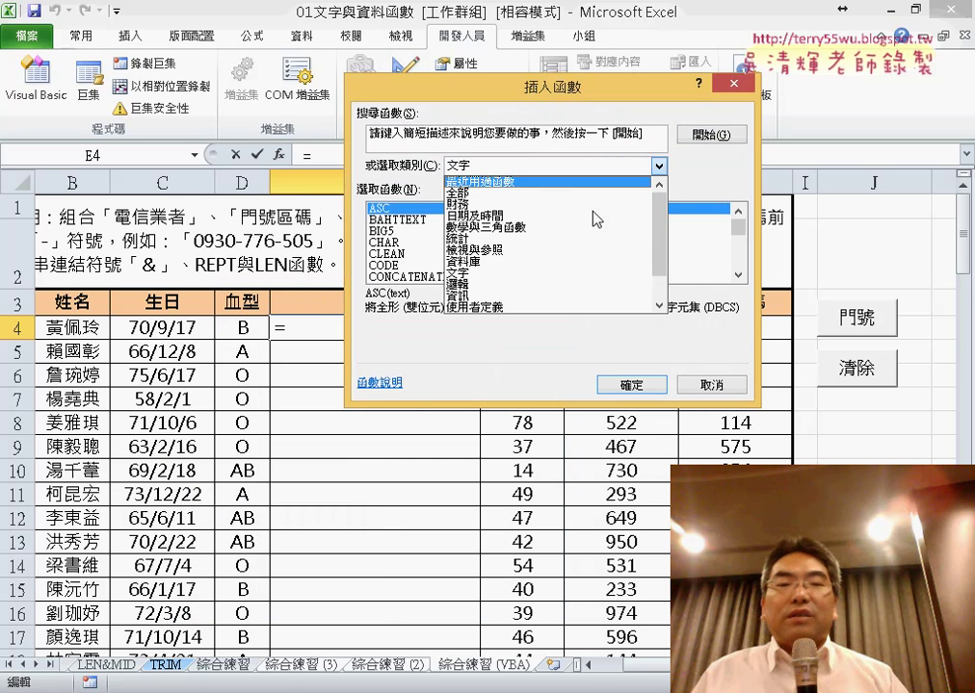
pyautogui.click(520, 302)
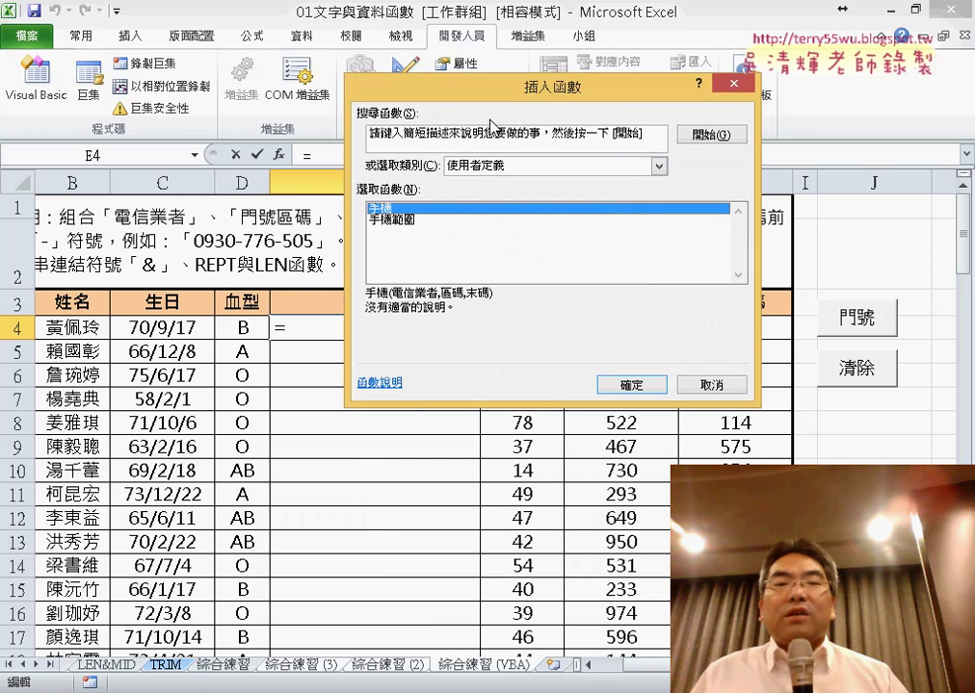
pyautogui.moveTo(509, 93); pyautogui.dragTo(445, 16)
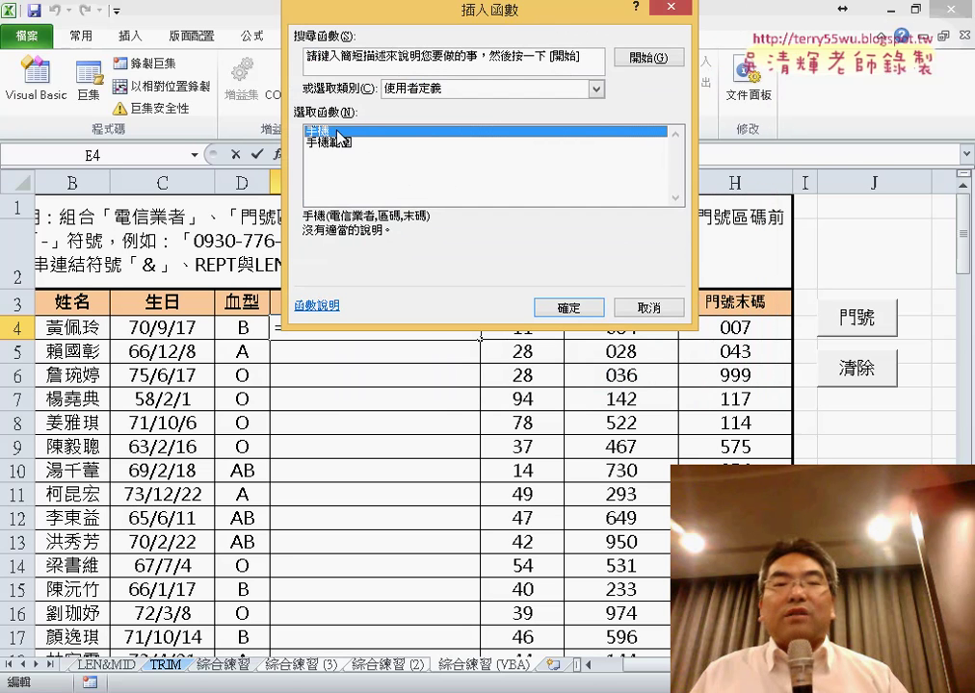
pyautogui.click(566, 308)
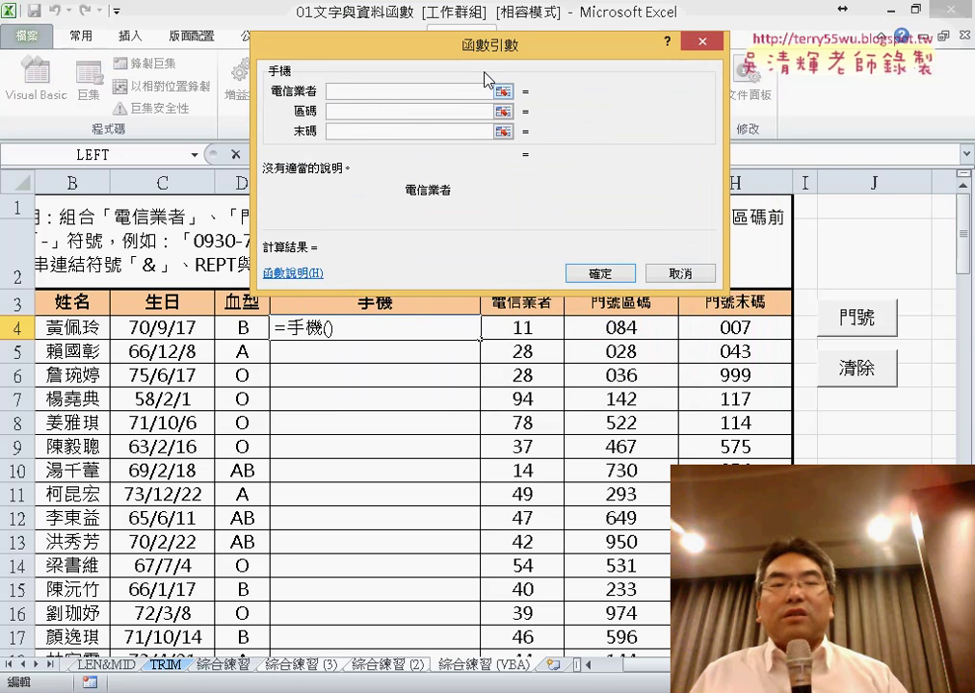
# Pass F4, G4, H4 to 手機, fill it down column E, then clear with 清除.
pyautogui.moveTo(488, 80); pyautogui.dragTo(445, 448)
pyautogui.click(525, 327)
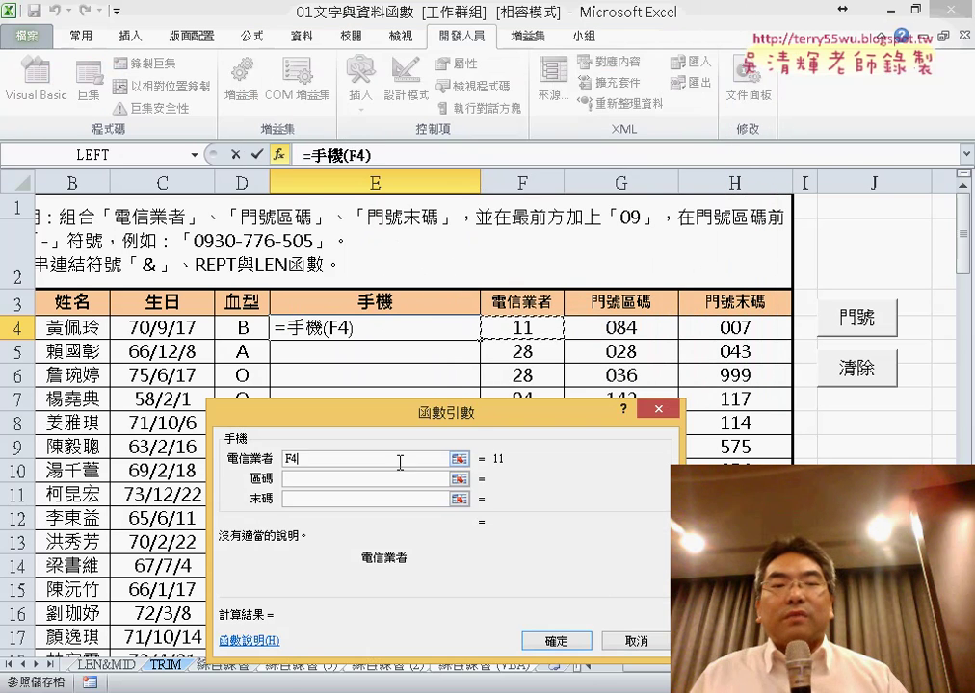
pyautogui.click(369, 475)
pyautogui.click(622, 328)
pyautogui.click(348, 500)
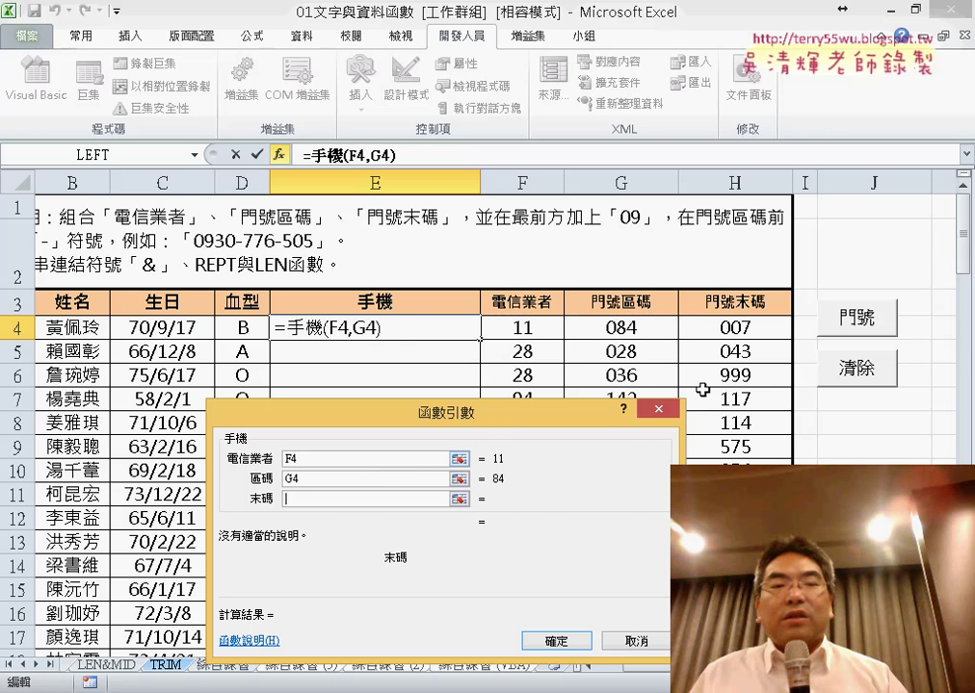
pyautogui.click(771, 331)
pyautogui.click(557, 641)
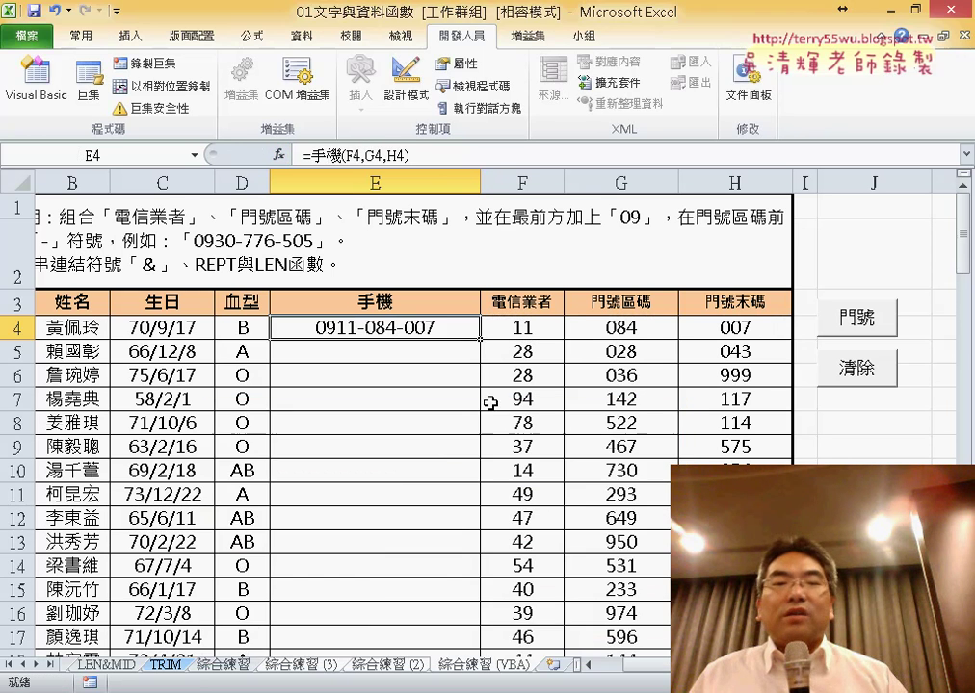
pyautogui.doubleClick(482, 341)
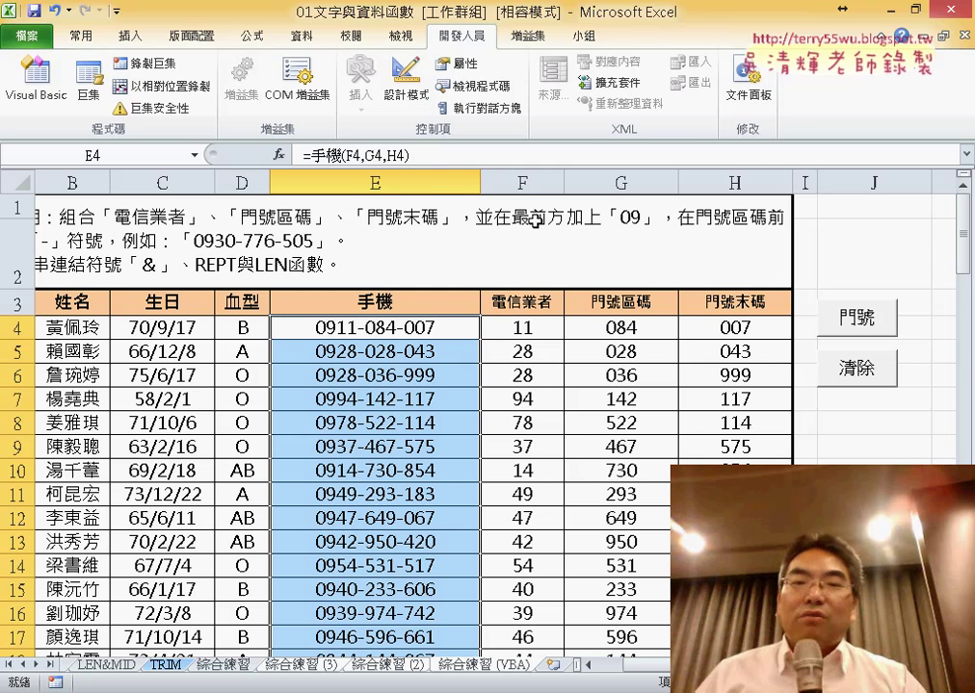
pyautogui.click(828, 376)
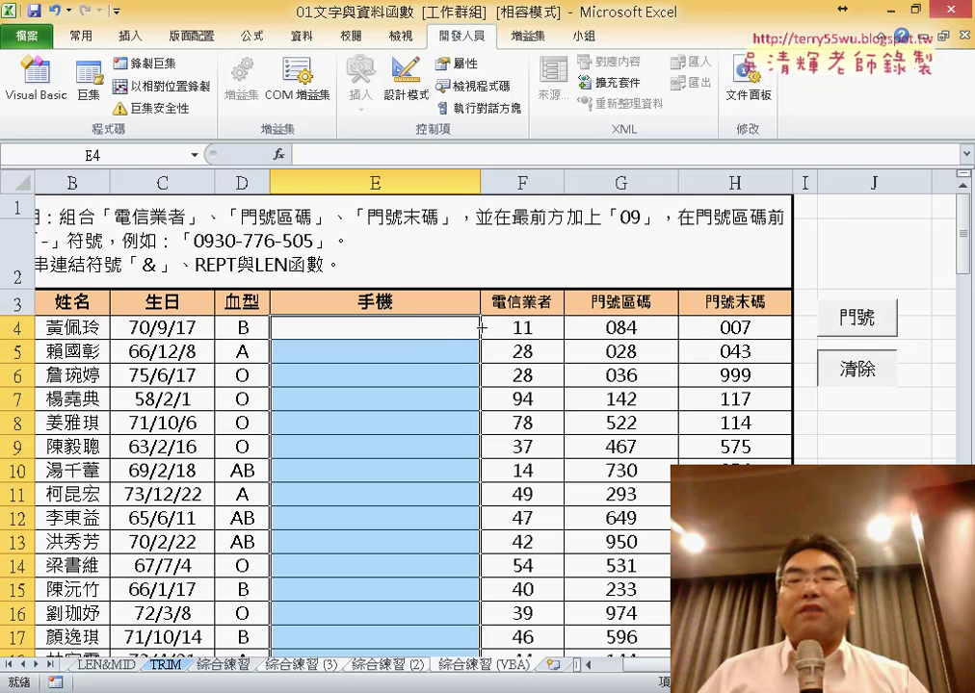
# Enter =手機範圍(F4:H4) in E4, fill it down the 手機 column, then delete the results.
pyautogui.click(438, 328)
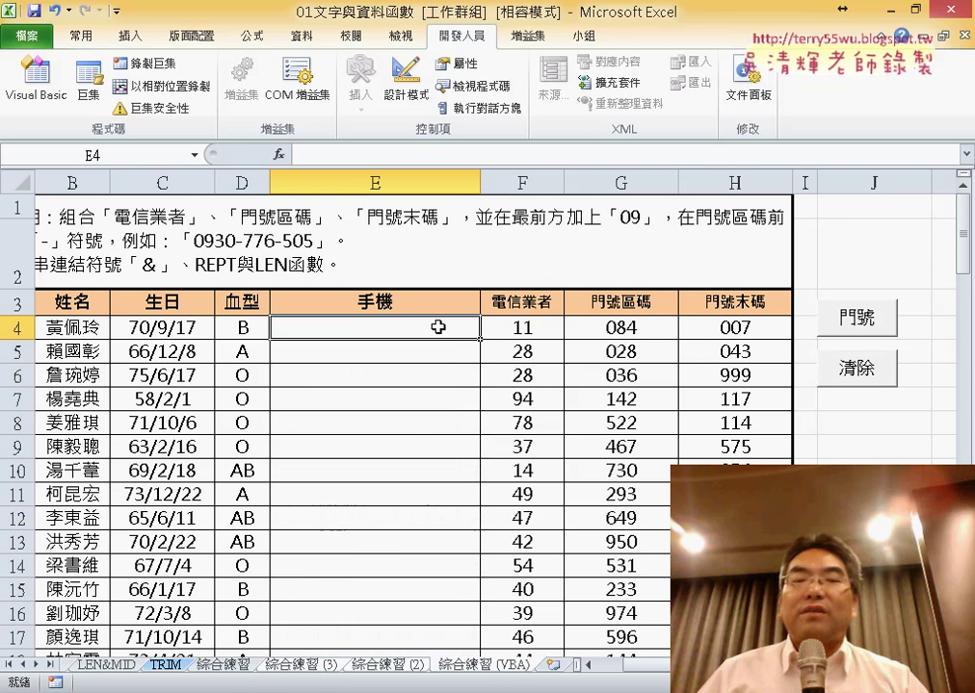
pyautogui.click(278, 154)
pyautogui.doubleClick(317, 520)
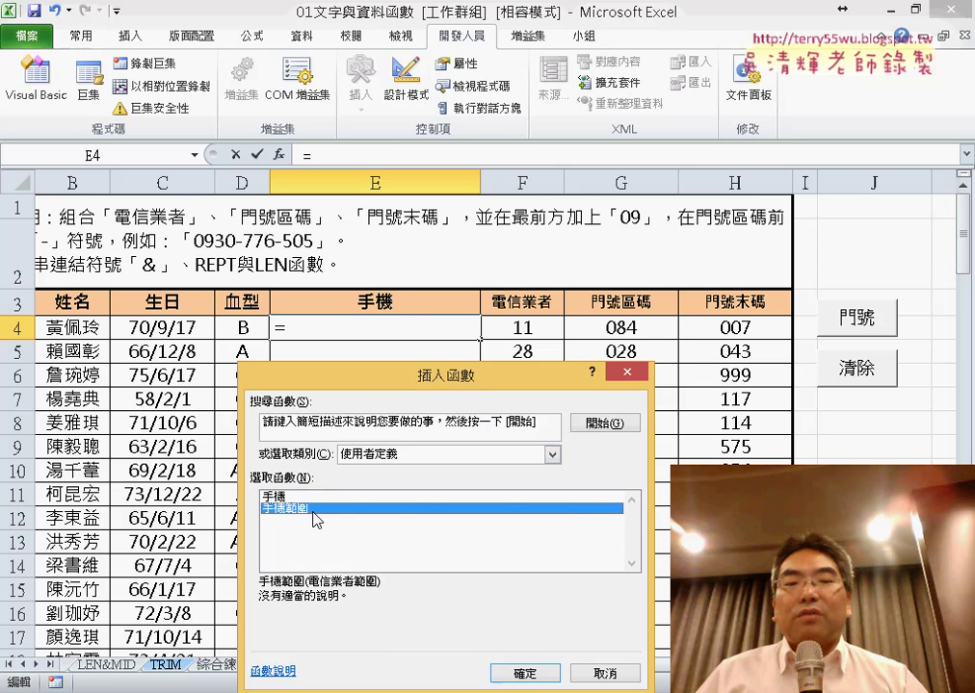
pyautogui.moveTo(539, 328); pyautogui.dragTo(739, 328)
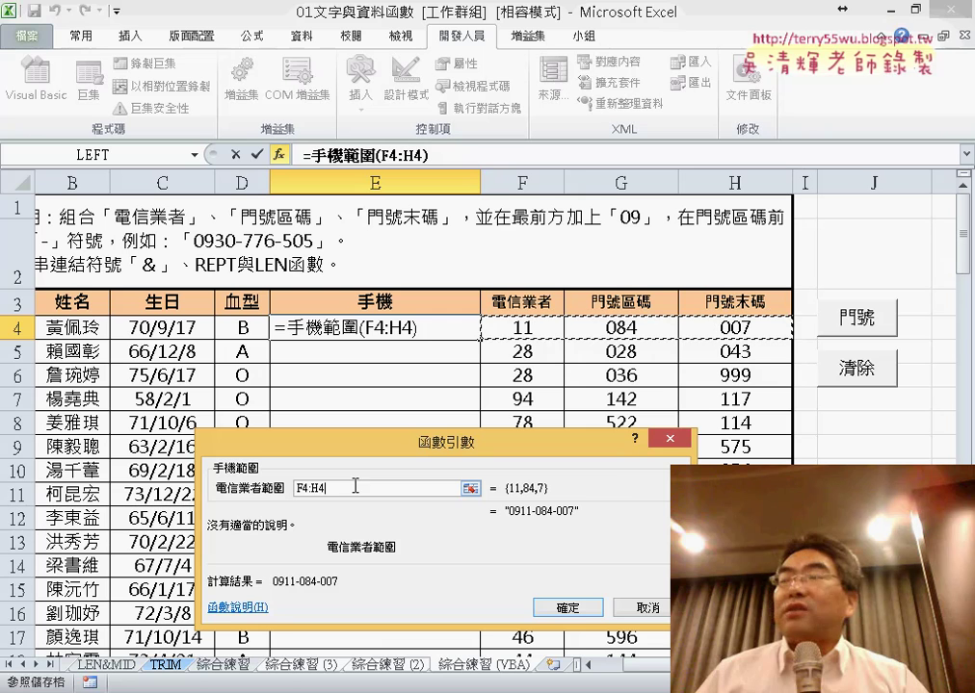
pyautogui.click(577, 610)
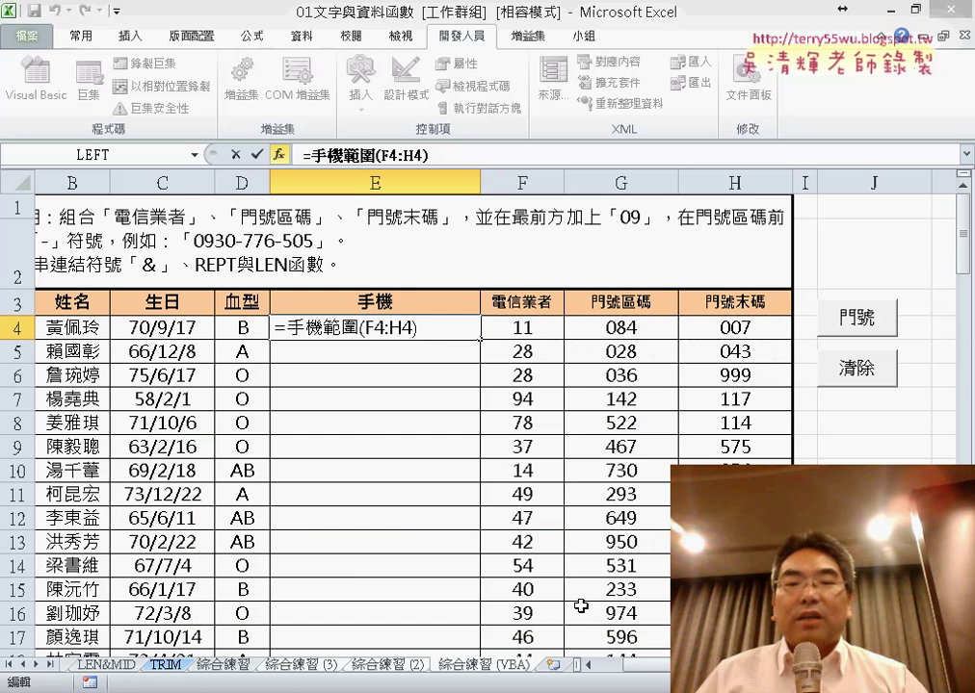
pyautogui.doubleClick(479, 337)
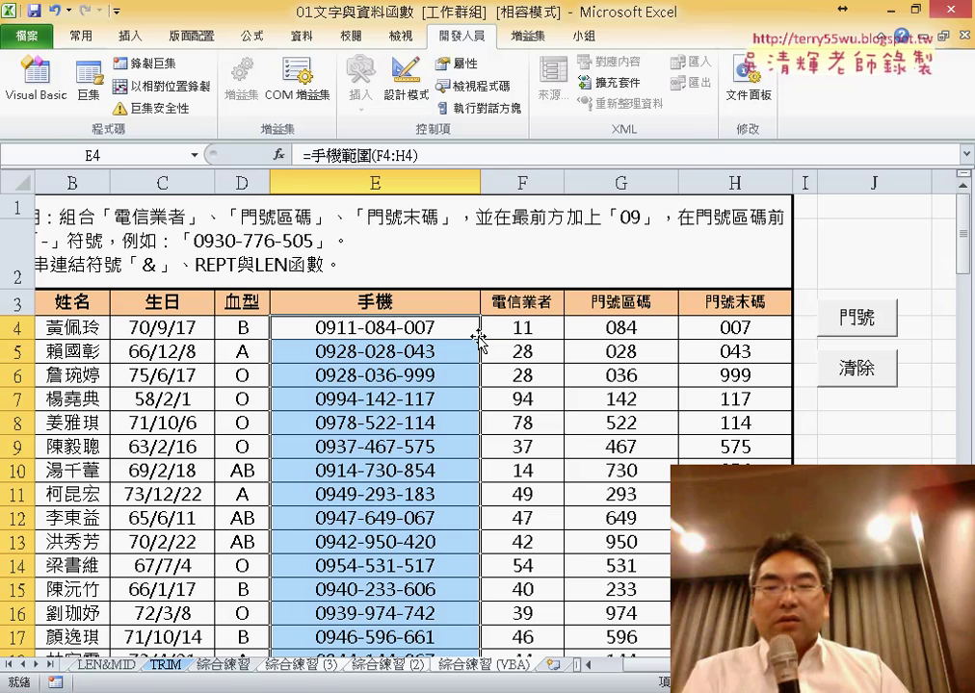
pyautogui.press('Delete')
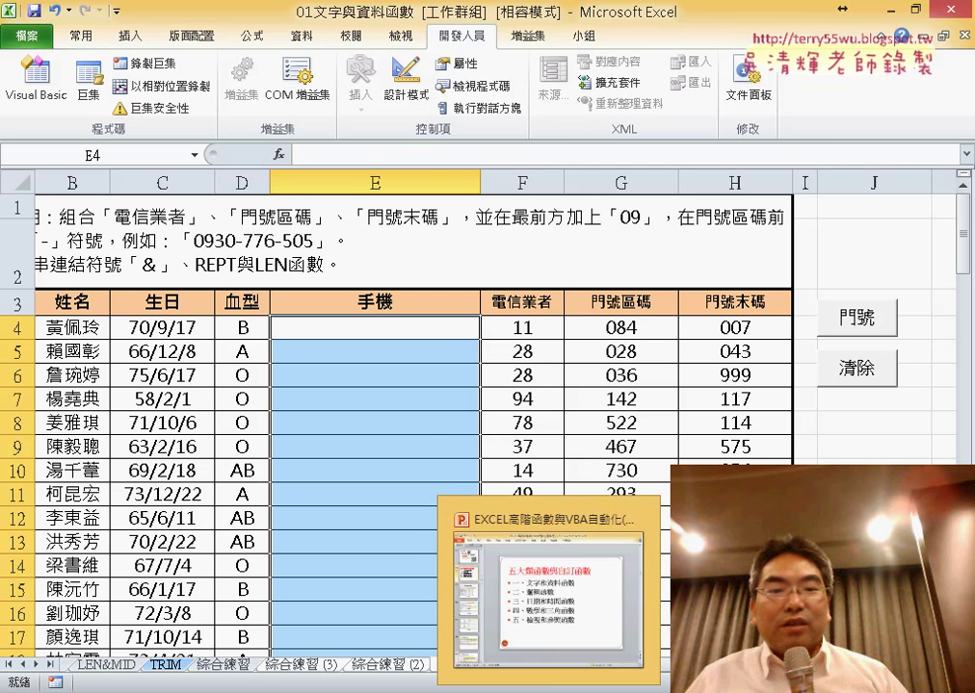
pyautogui.hotkey('alt', 'Tab')
pyautogui.scroll(1, 485, 477)
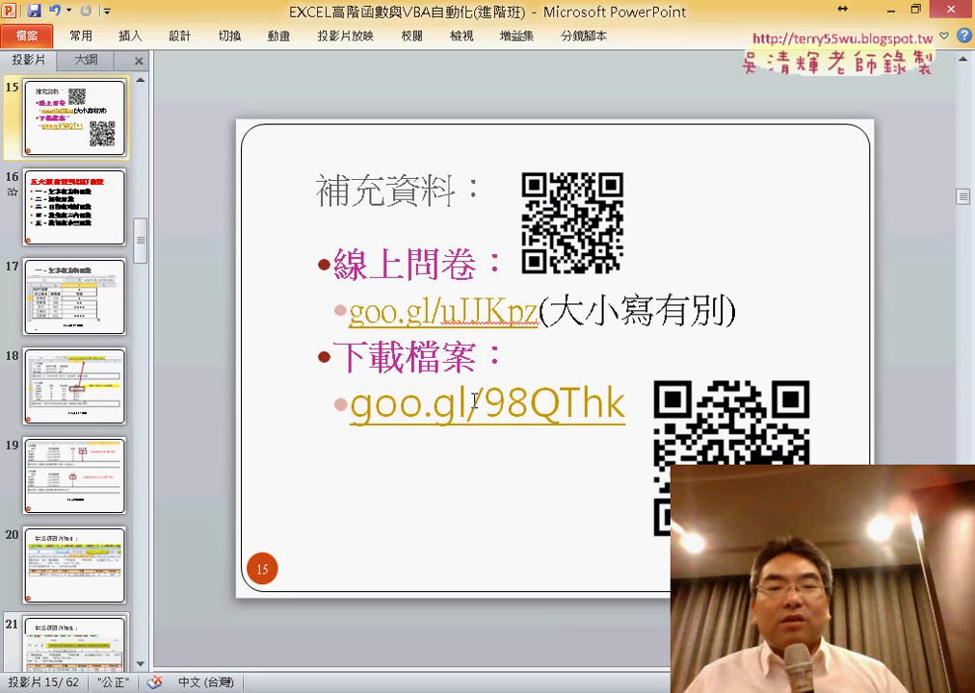
pyautogui.moveTo(351, 402); pyautogui.dragTo(620, 413)
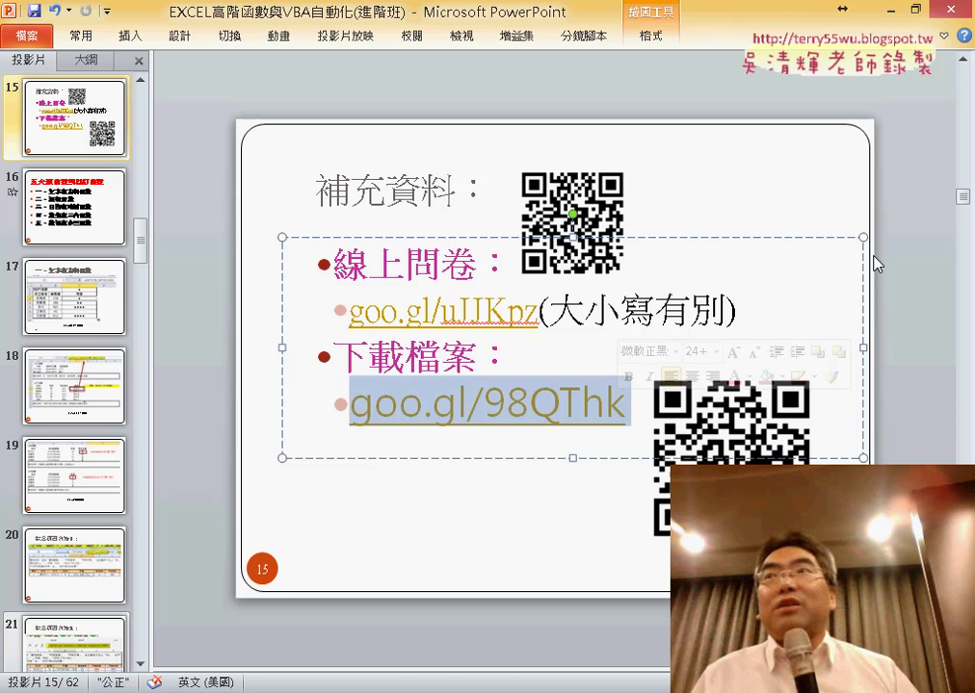
pyautogui.click(884, 9)
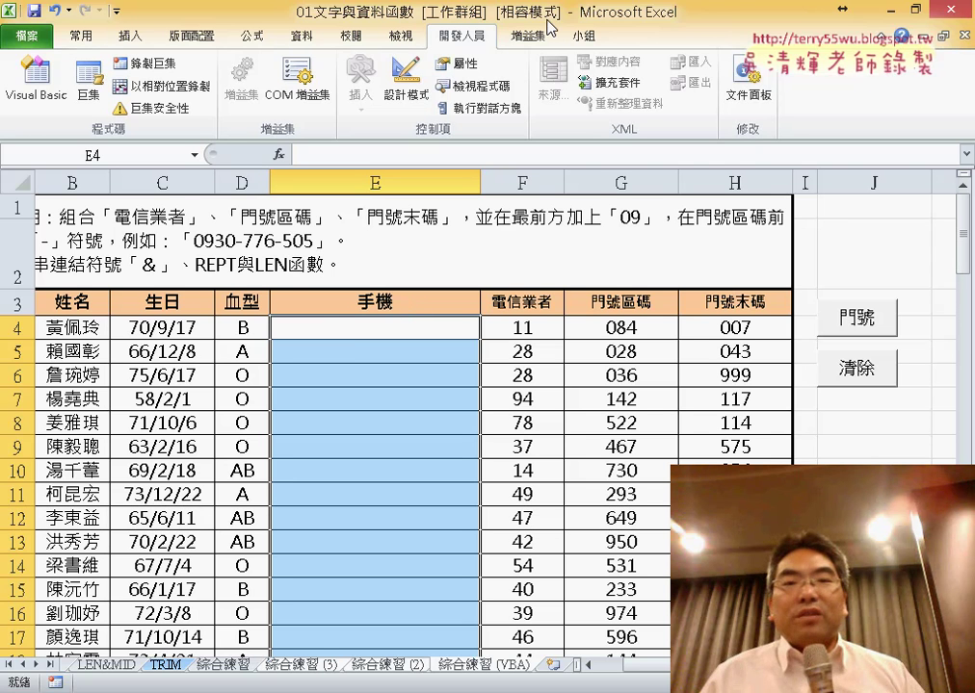
# Close the workbook saving changes, then open 151擷取括弧中字串 from the Explorer folder.
pyautogui.click(954, 10)
pyautogui.click(401, 395)
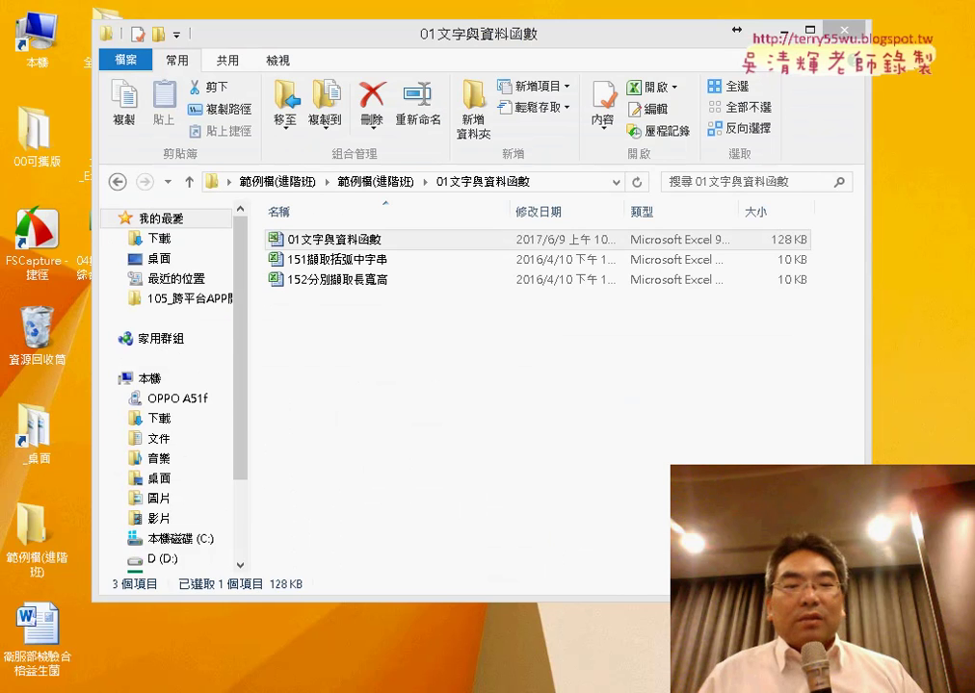
pyautogui.moveTo(115, 689)
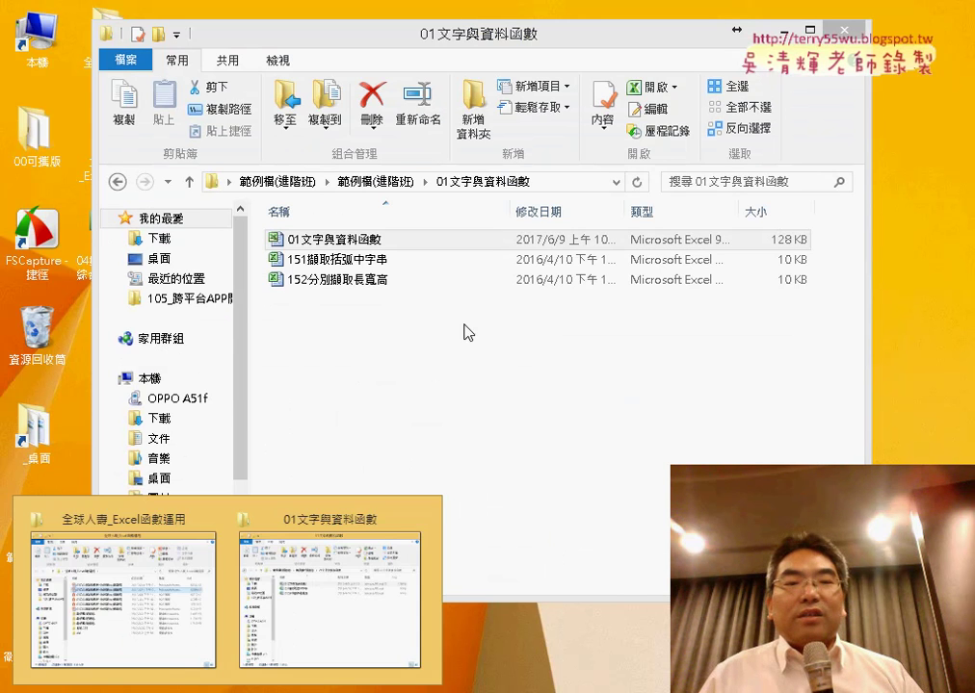
pyautogui.doubleClick(359, 259)
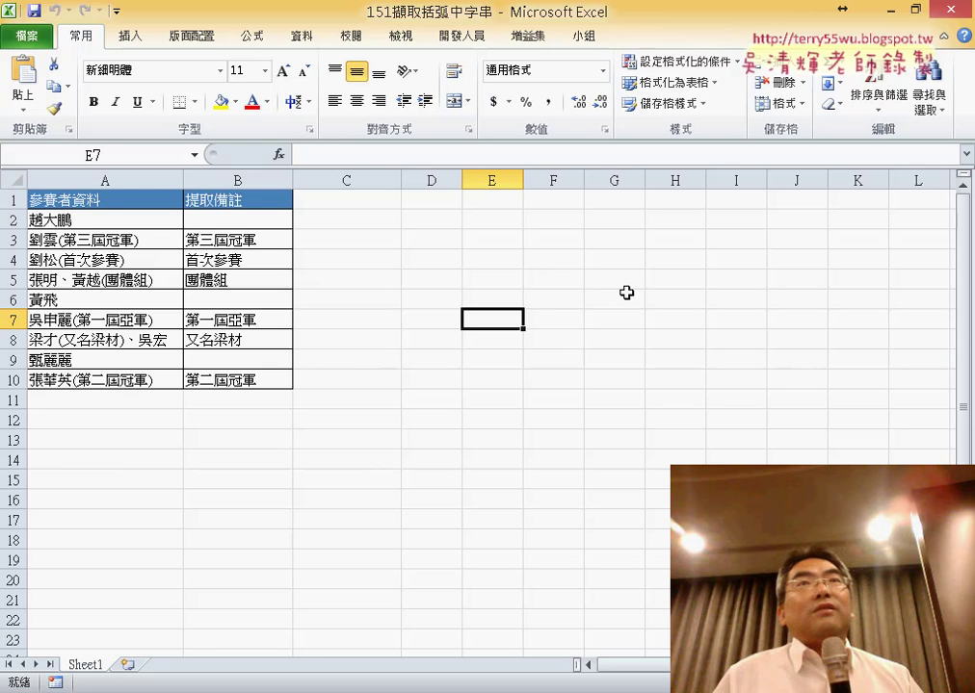
pyautogui.click(104, 178)
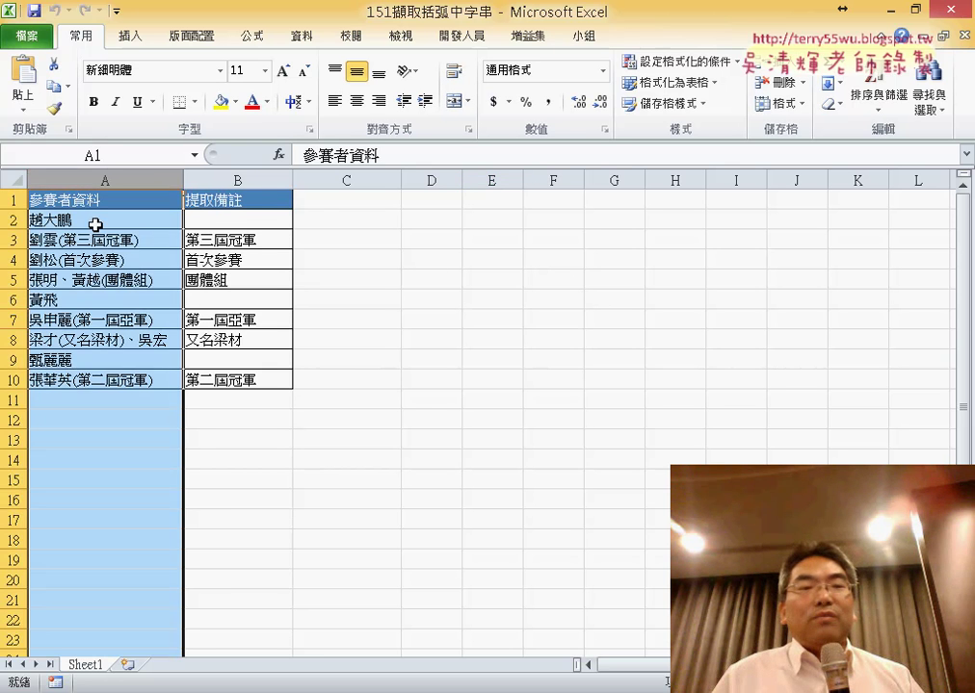
pyautogui.moveTo(96, 221); pyautogui.dragTo(106, 377)
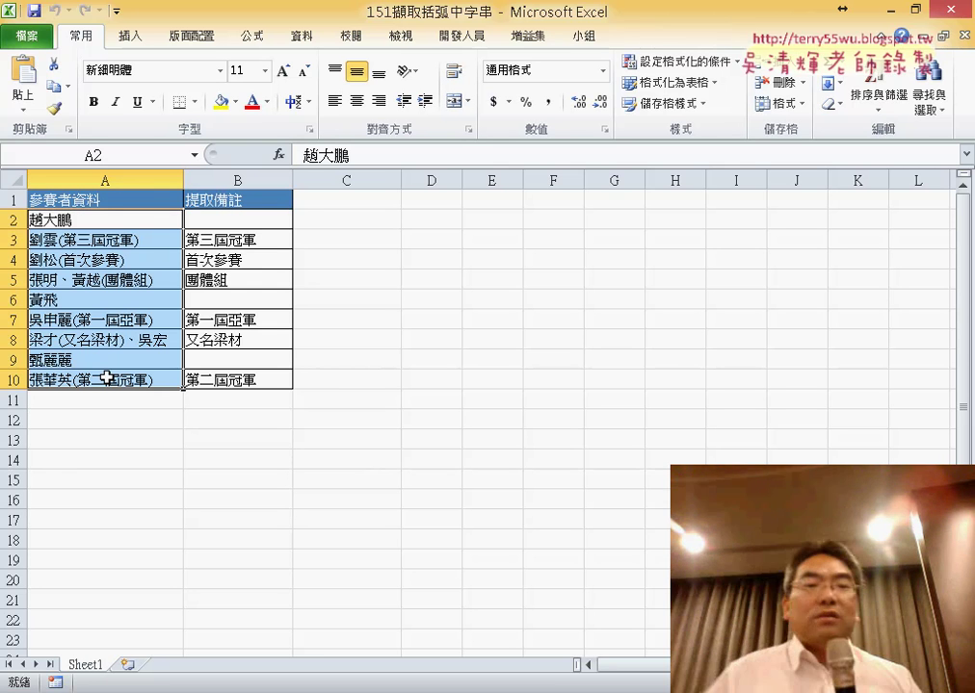
pyautogui.click(252, 220)
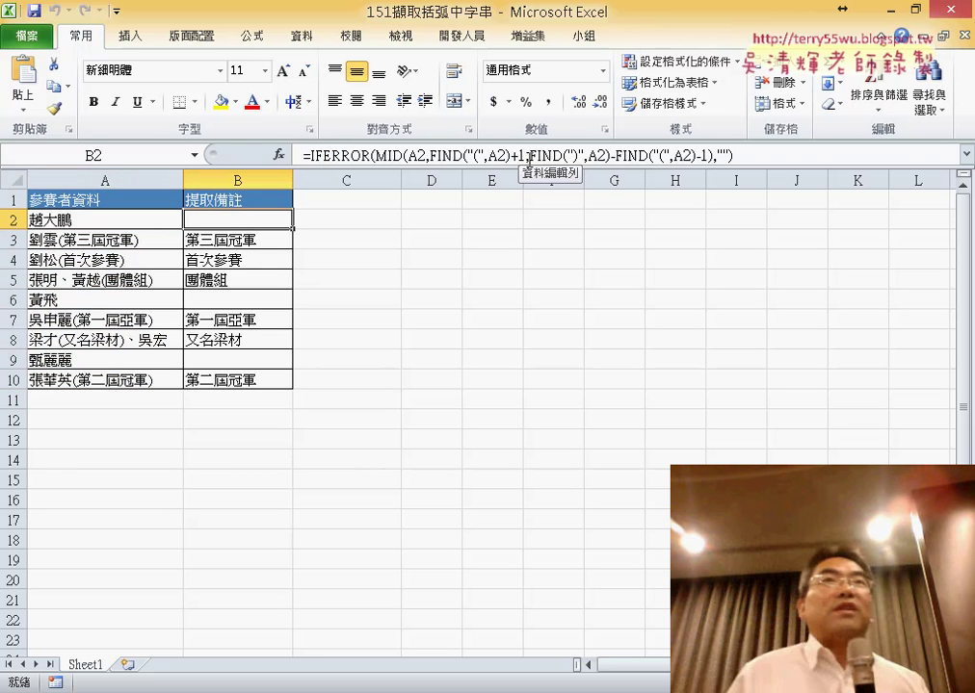
pyautogui.moveTo(260, 220); pyautogui.dragTo(272, 386)
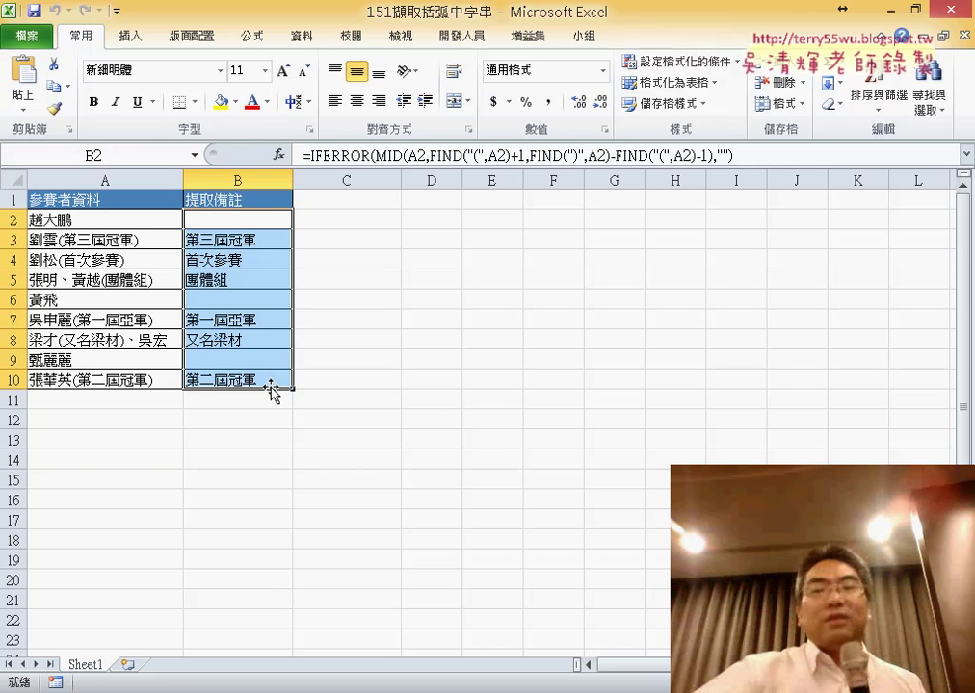
pyautogui.press('Delete')
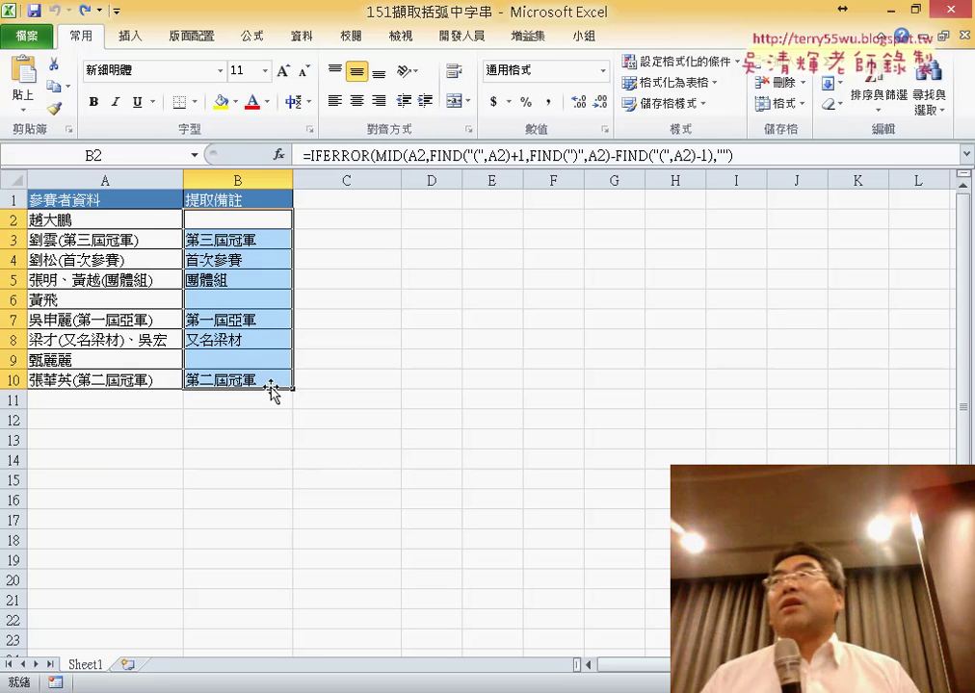
# Check the IFERROR formula in B2, then delete the extraction formulas from B2:B10.
pyautogui.click(245, 221)
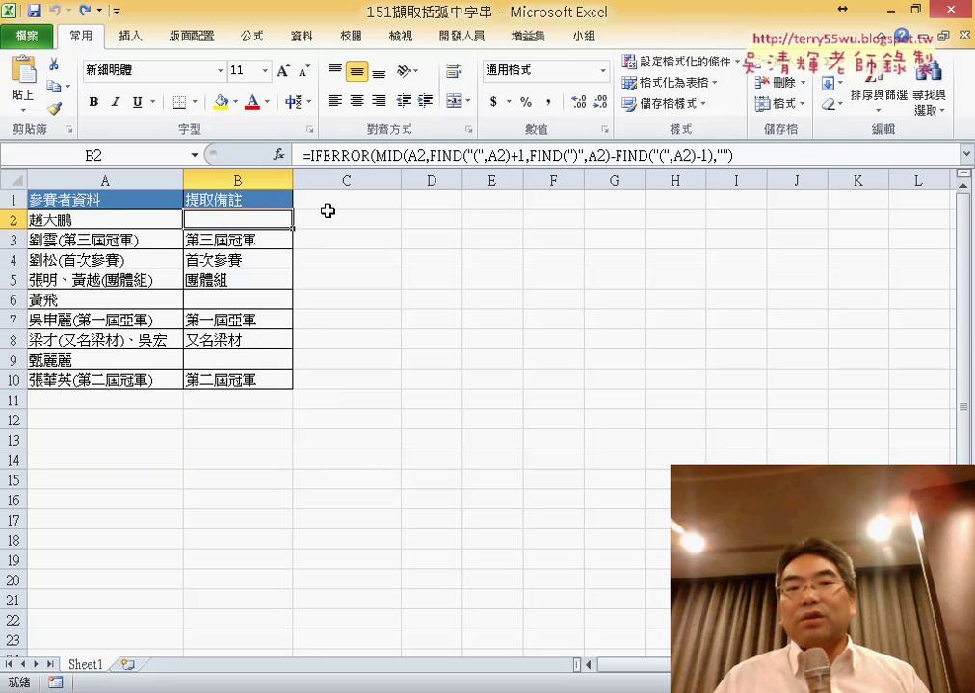
pyautogui.click(107, 220)
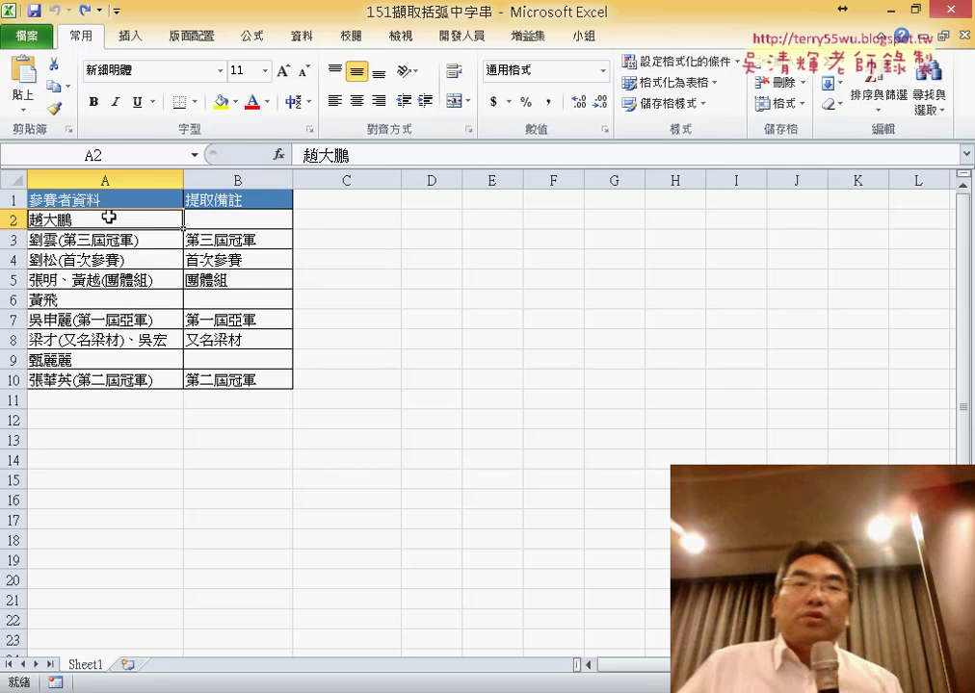
pyautogui.click(212, 220)
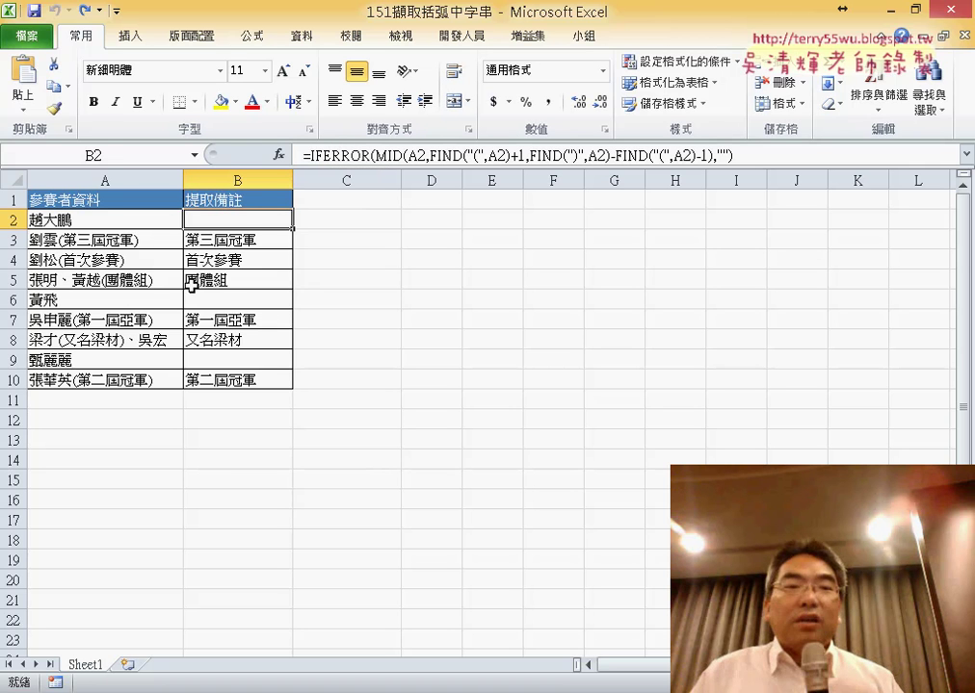
pyautogui.moveTo(242, 221); pyautogui.dragTo(248, 379)
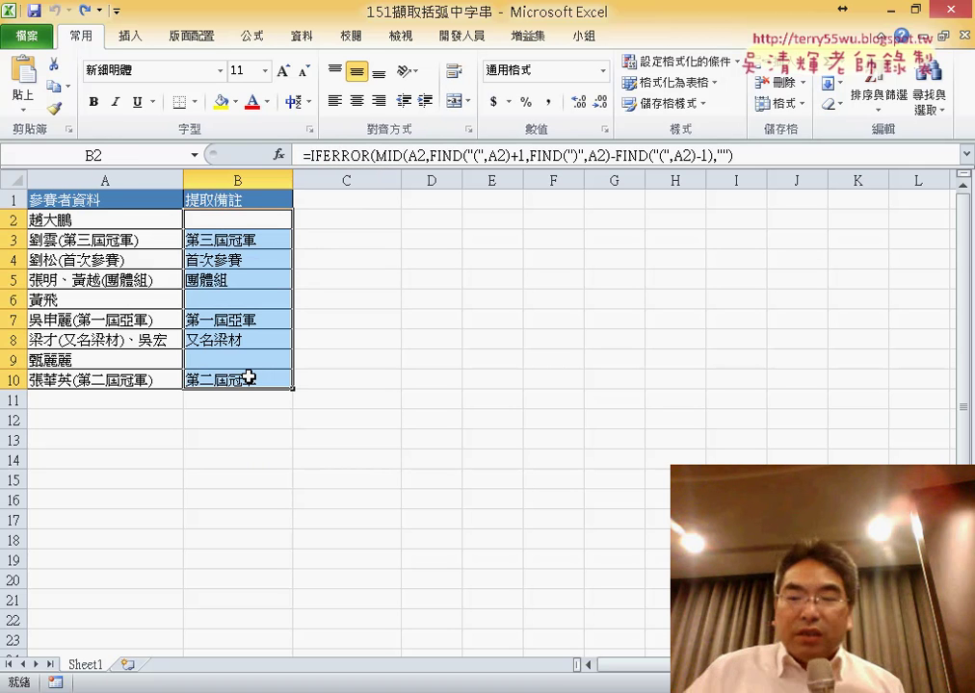
pyautogui.press('Delete')
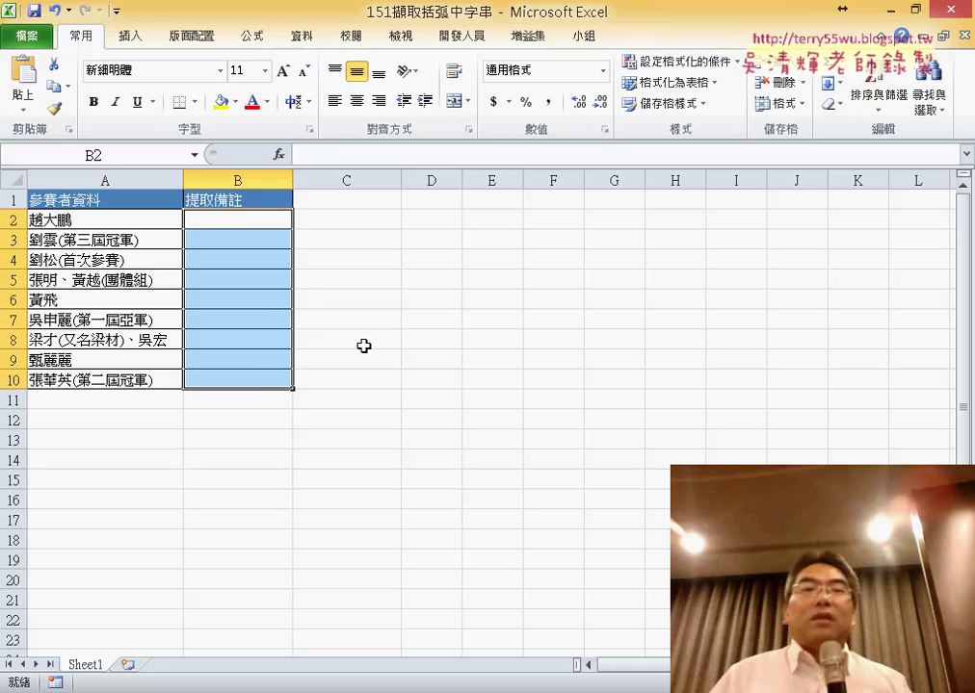
pyautogui.click(347, 321)
pyautogui.click(258, 219)
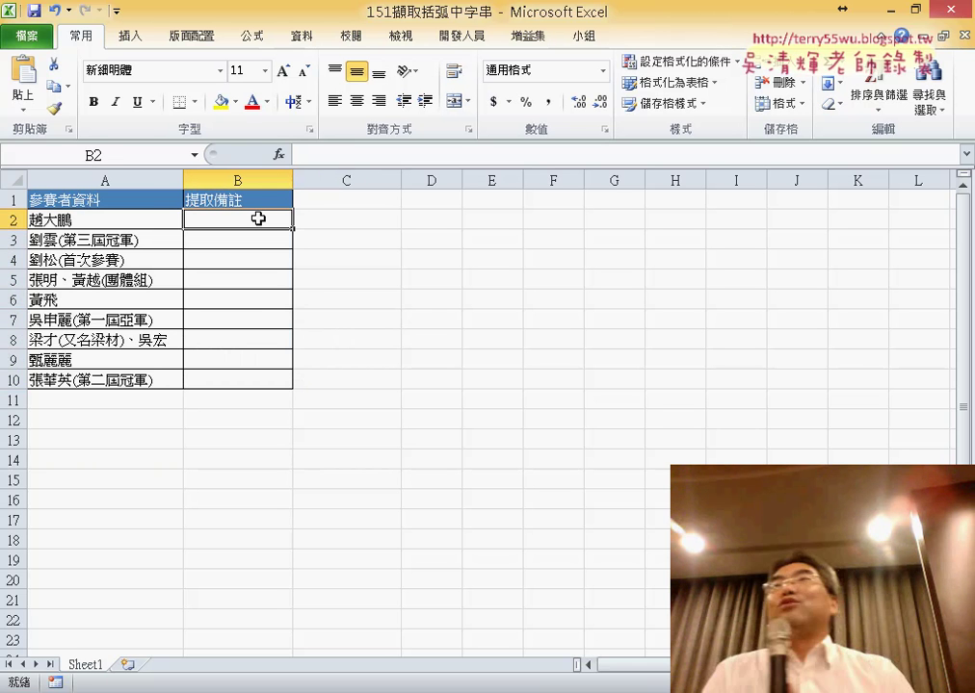